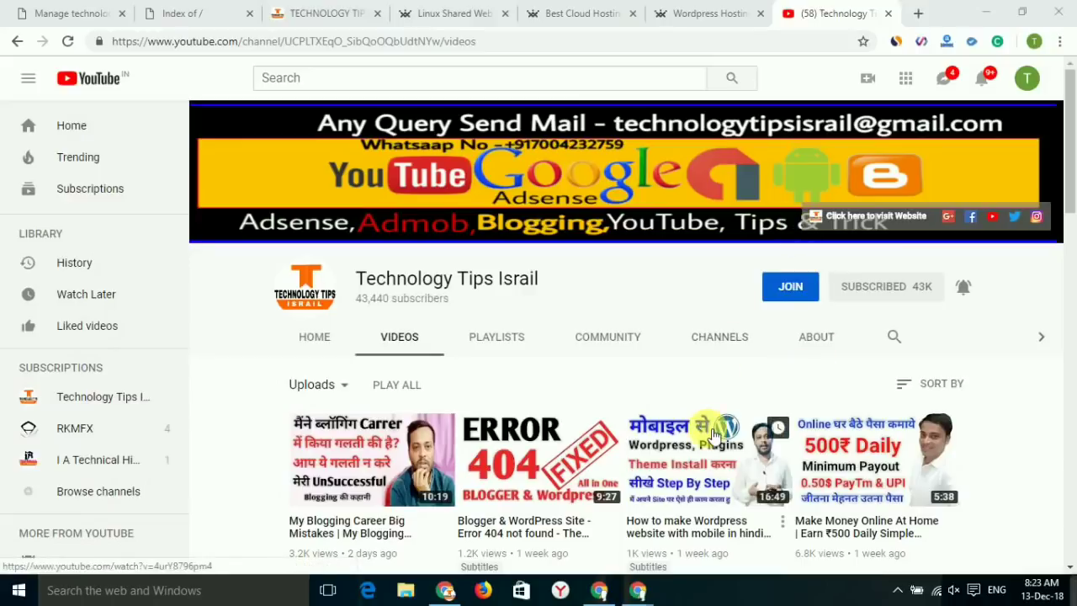
Step: Open the ResellerClub cloud hosting page and look over its offer, plans and add-ons
click(568, 7)
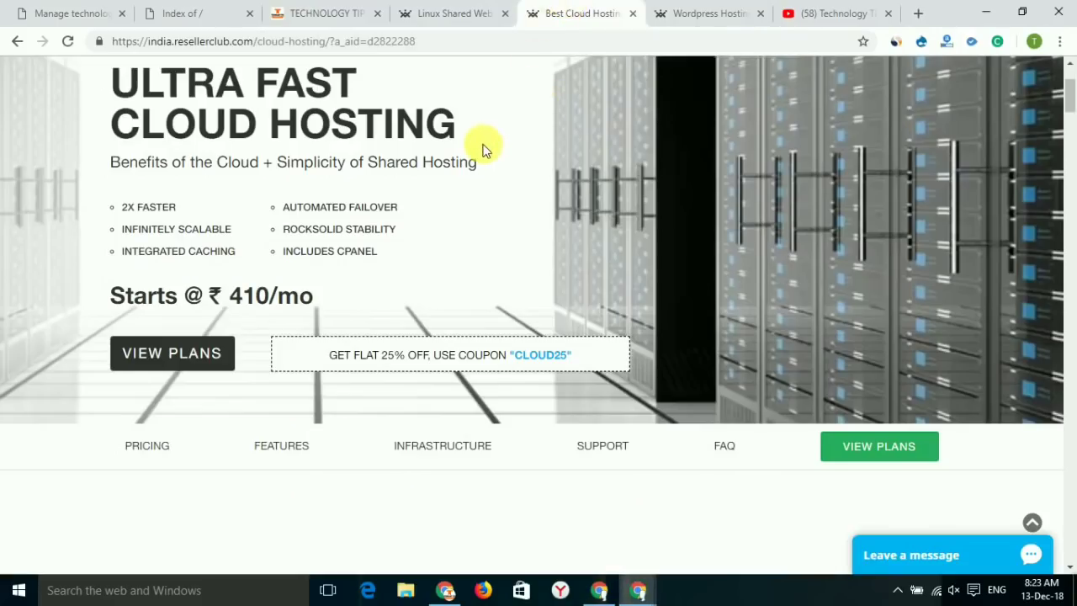
scroll(484, 171, down, 2)
scroll(482, 177, down, 10)
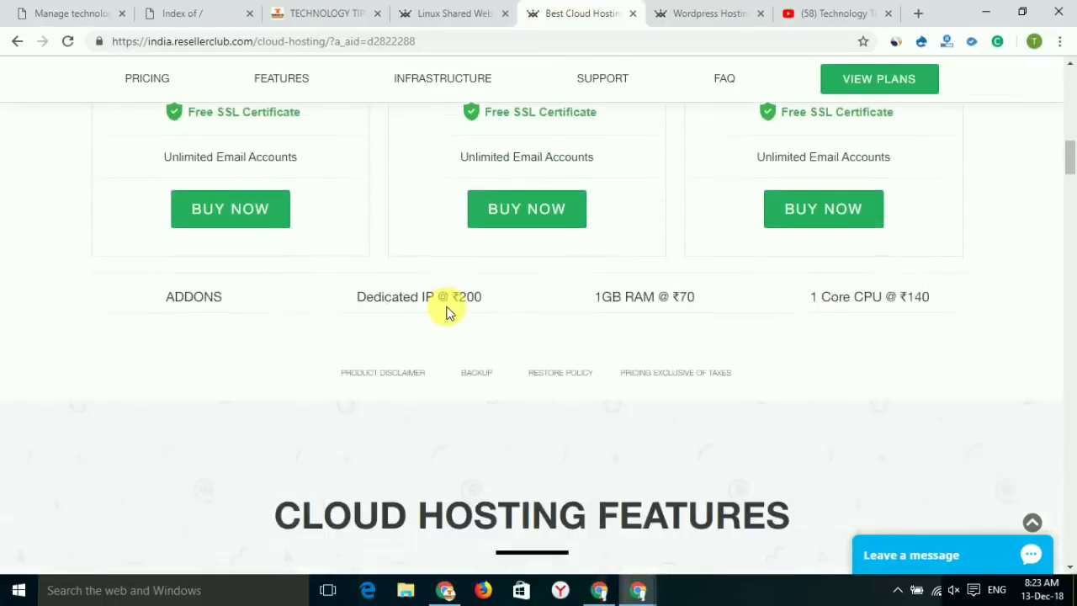
scroll(447, 304, up, 6)
scroll(447, 301, up, 6)
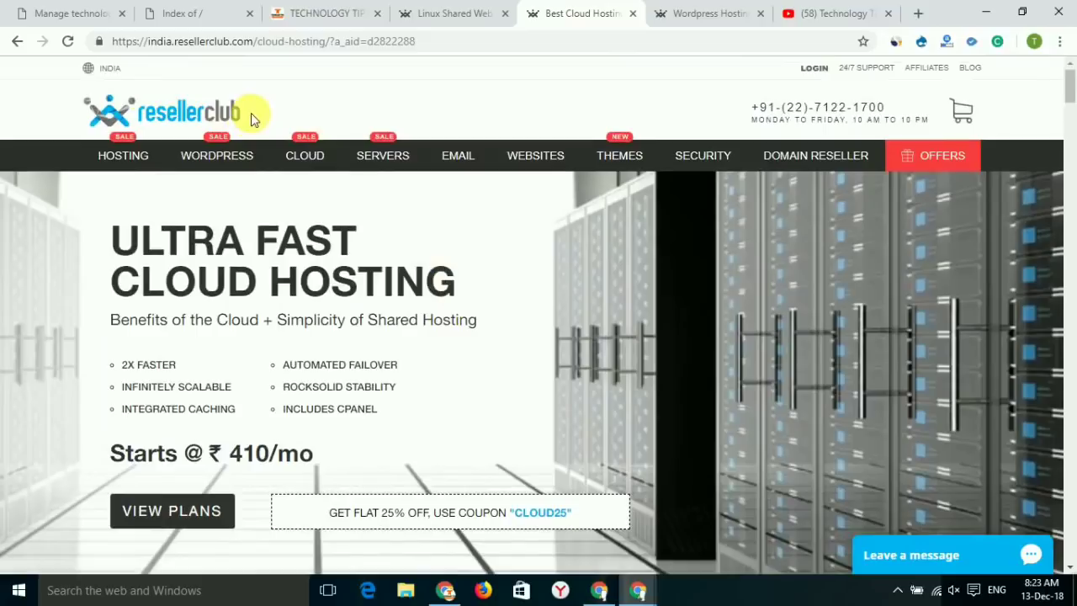
Step: Switch to the domain order management page and examine its Cloud Hosting section and the services listed below it
click(65, 12)
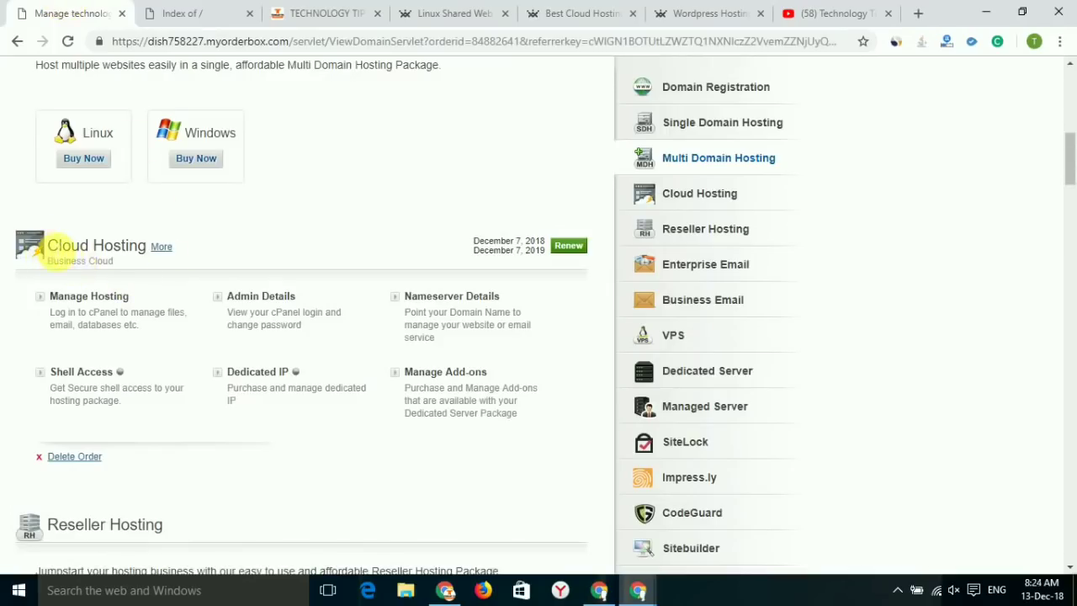
drag(37, 245, 157, 245)
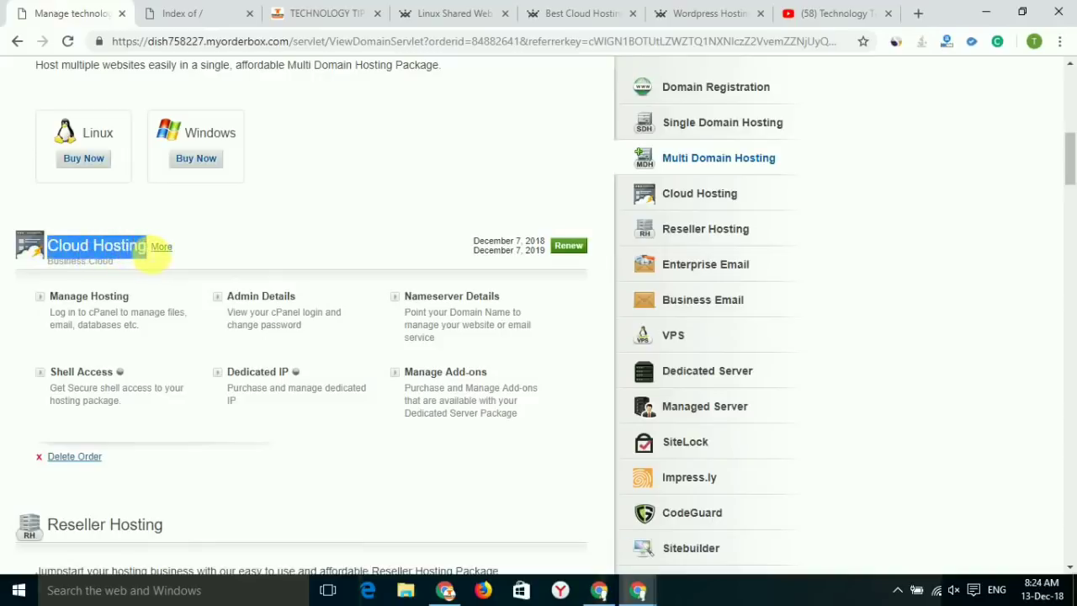
click(246, 240)
scroll(245, 240, down, 7)
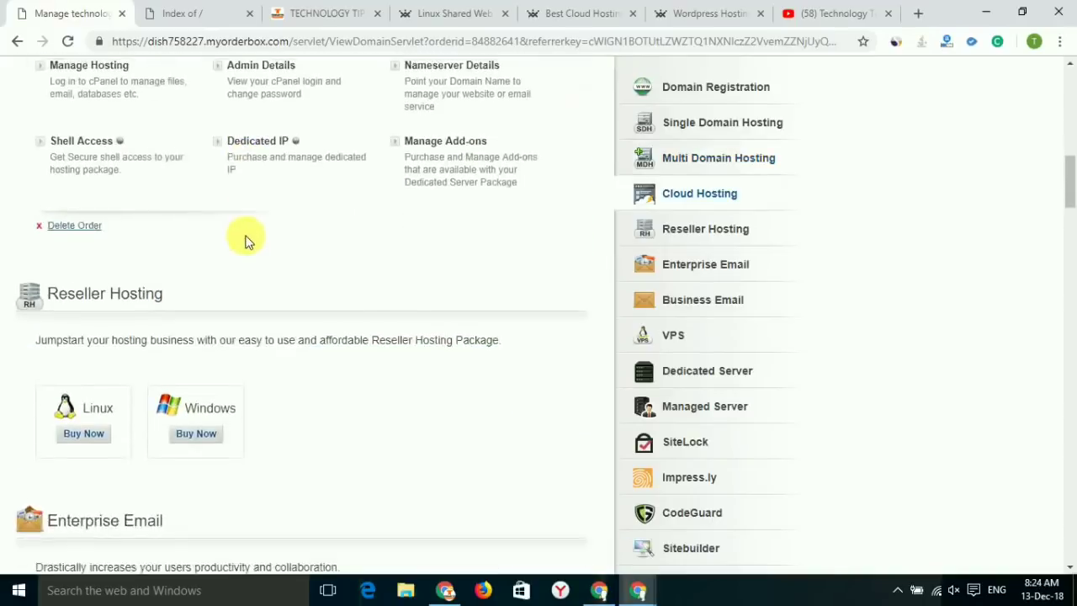
scroll(245, 241, down, 20)
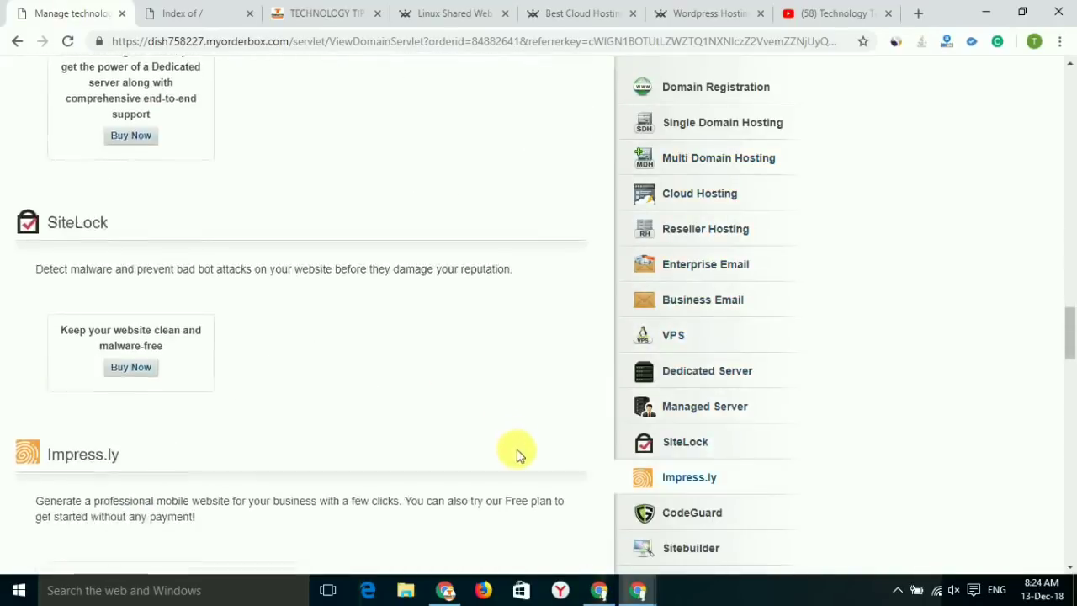
scroll(509, 444, down, 10)
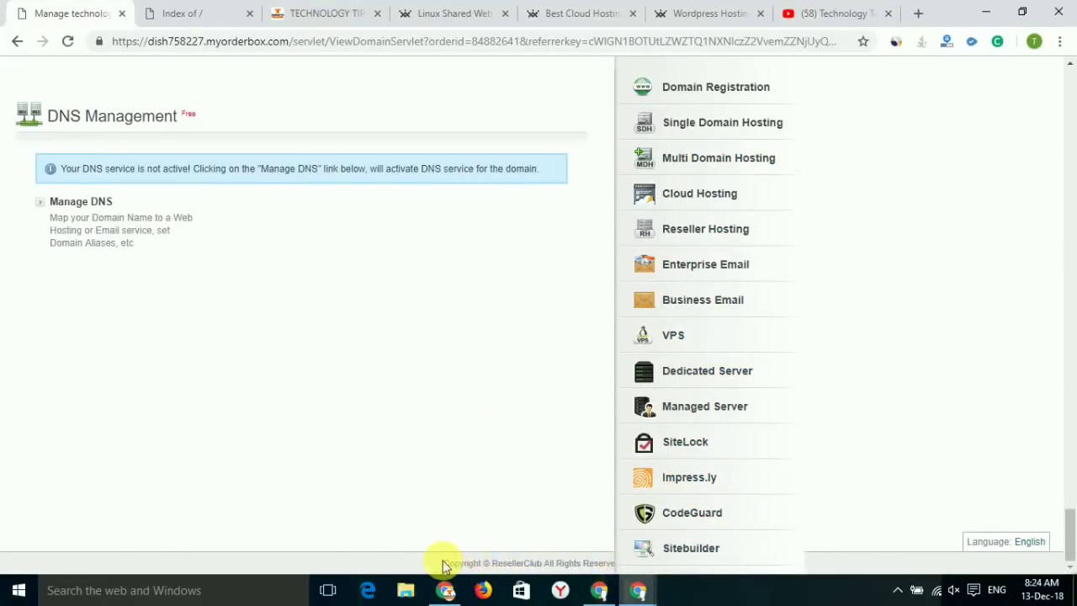
drag(446, 565, 418, 458)
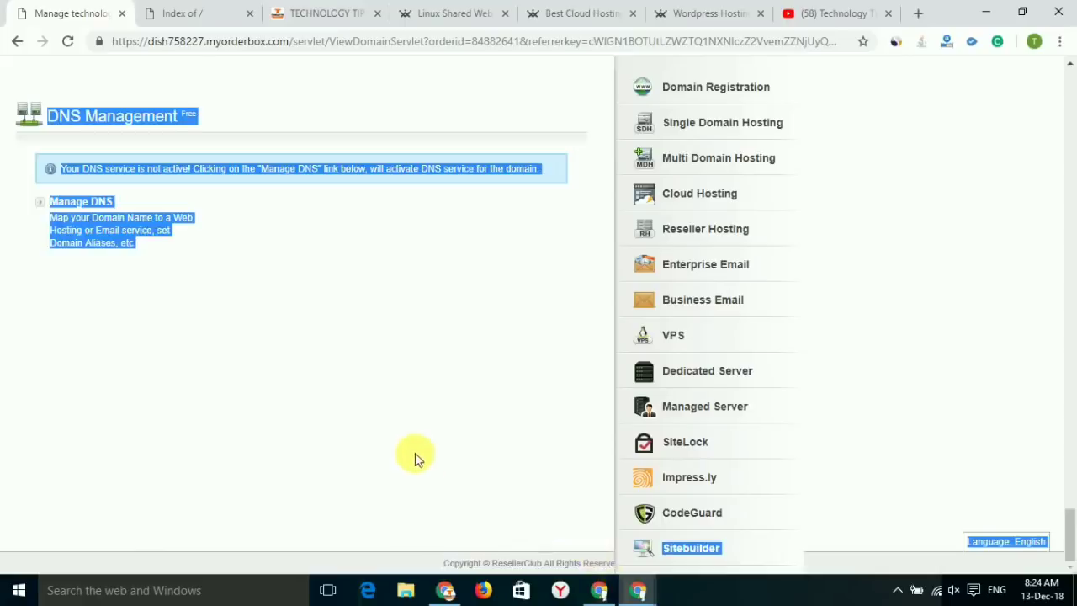
Step: Go back up the order management page and review the hosting sections around the Business Cloud order
scroll(418, 458, up, 4)
click(341, 392)
scroll(342, 392, up, 5)
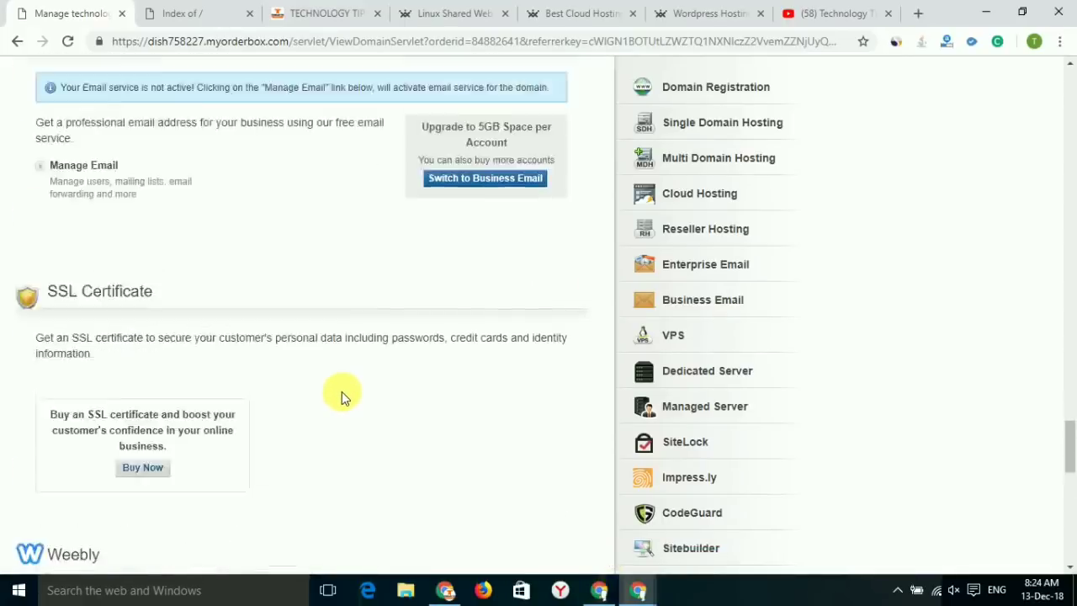
scroll(341, 392, up, 15)
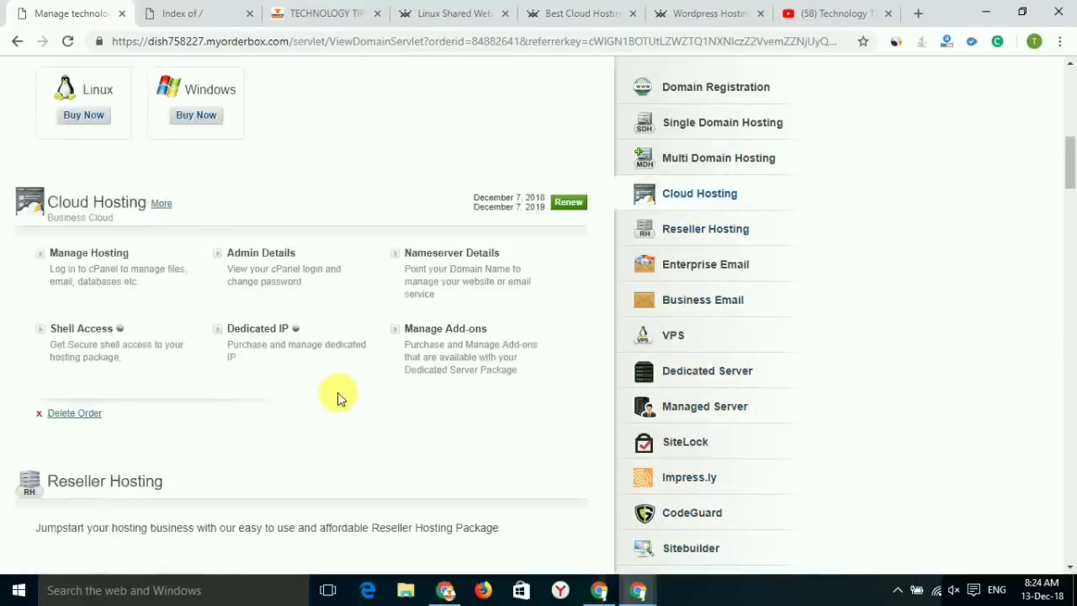
scroll(337, 392, up, 8)
scroll(265, 409, down, 5)
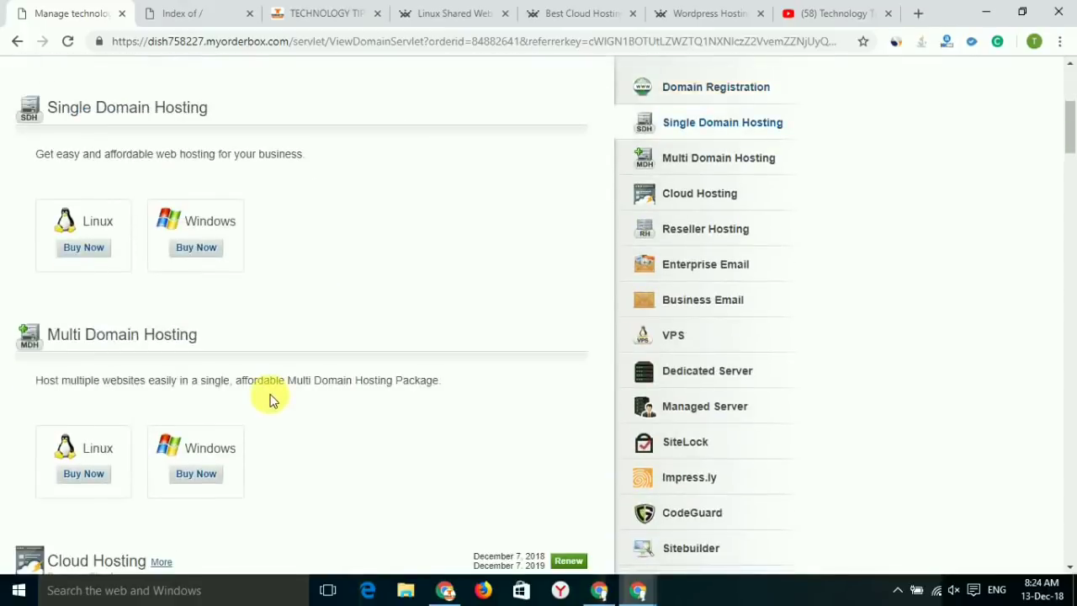
scroll(262, 392, down, 4)
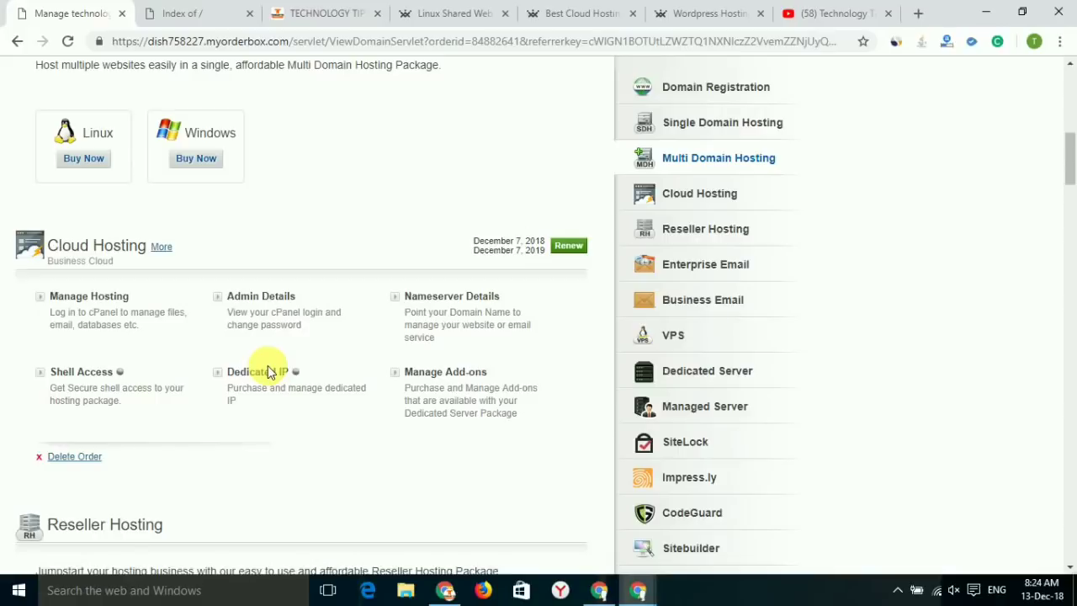
Step: Return to the ResellerClub cloud hosting page and examine the starting price and the discount coupon offer
click(572, 12)
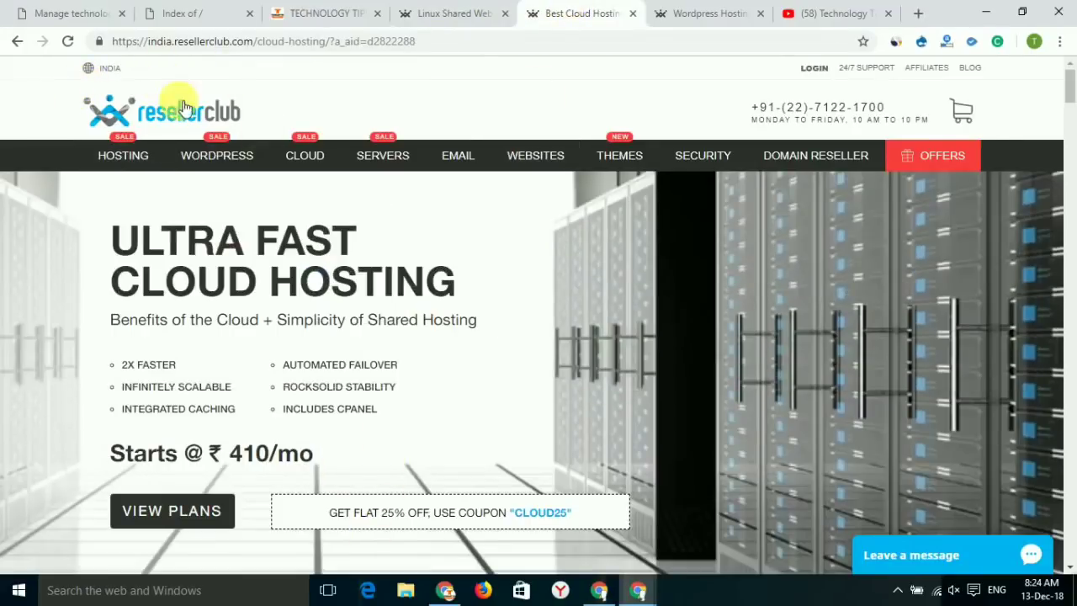
scroll(432, 348, down, 2)
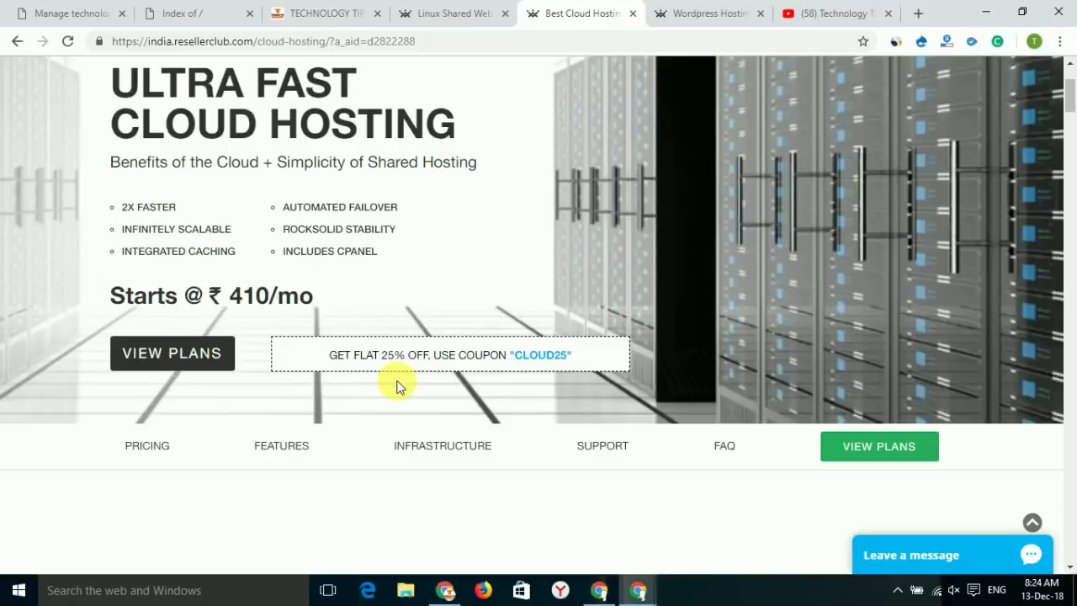
scroll(396, 295, up, 2)
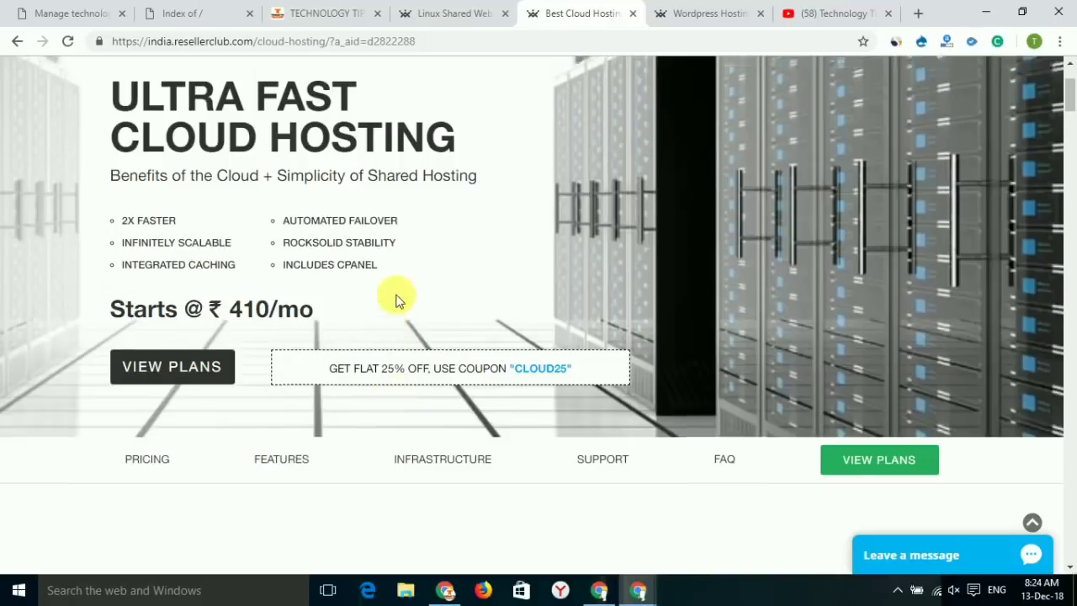
scroll(449, 348, down, 4)
scroll(451, 343, up, 1)
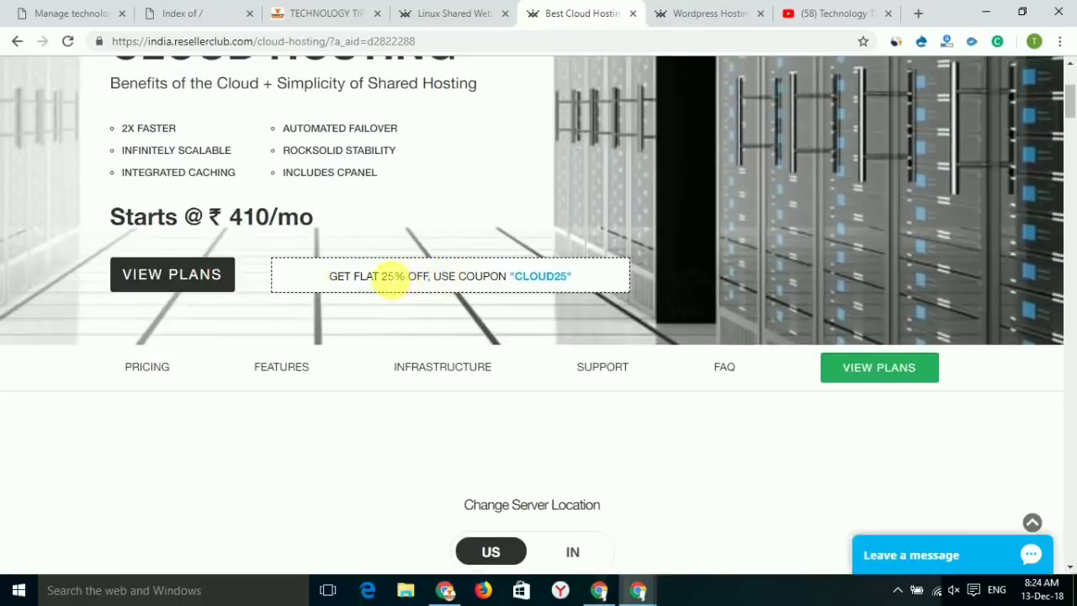
drag(382, 280, 460, 286)
click(460, 286)
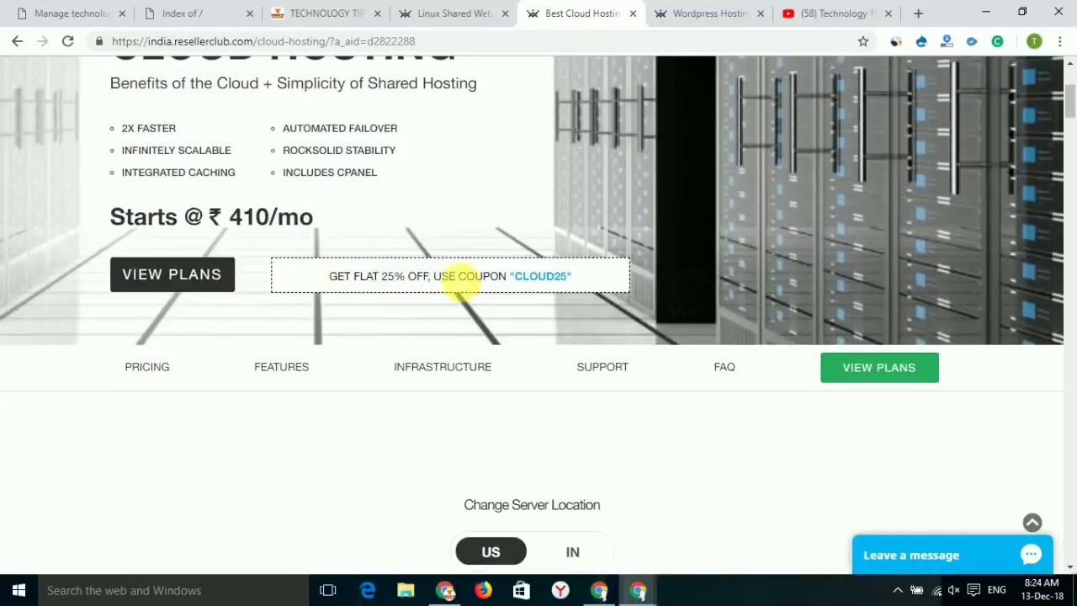
Step: Examine the Personal Cloud plan's price, RAM, disk space, bandwidth and email account features
scroll(416, 362, down, 3)
scroll(415, 362, down, 1)
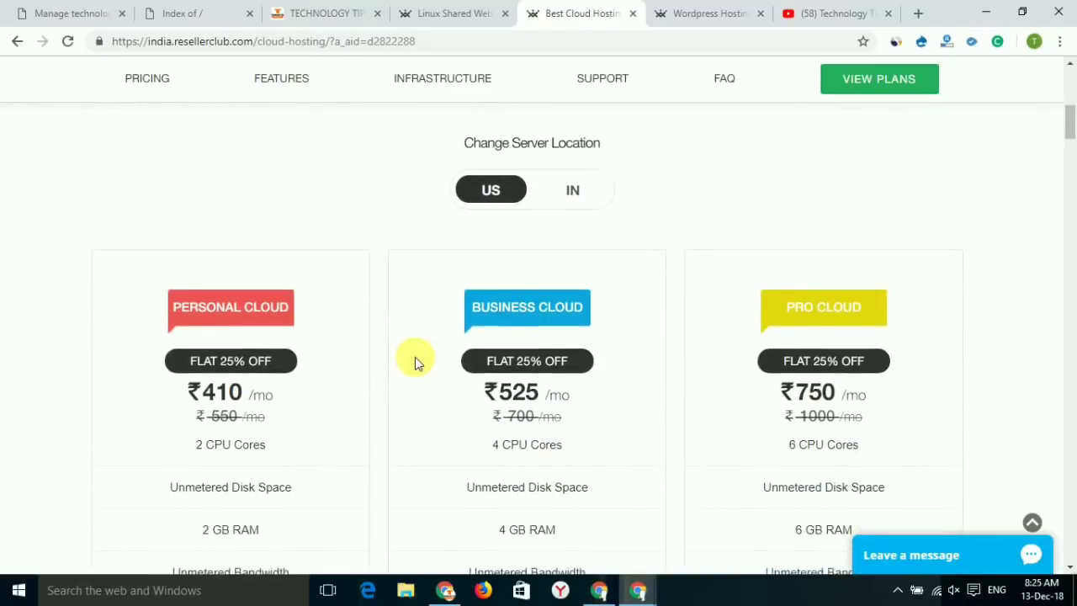
scroll(409, 329, down, 1)
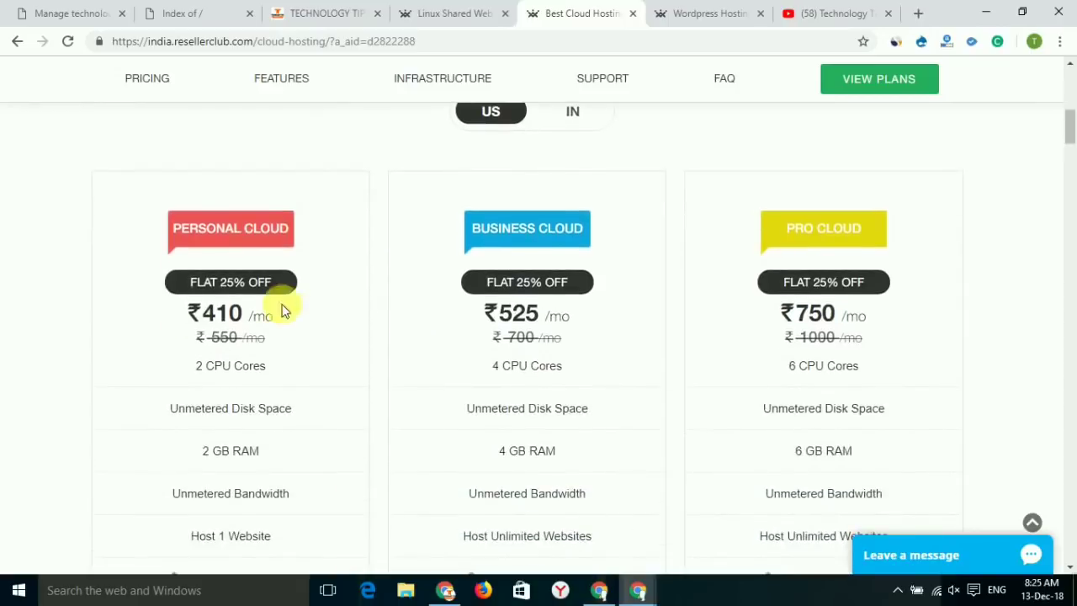
drag(171, 228, 296, 227)
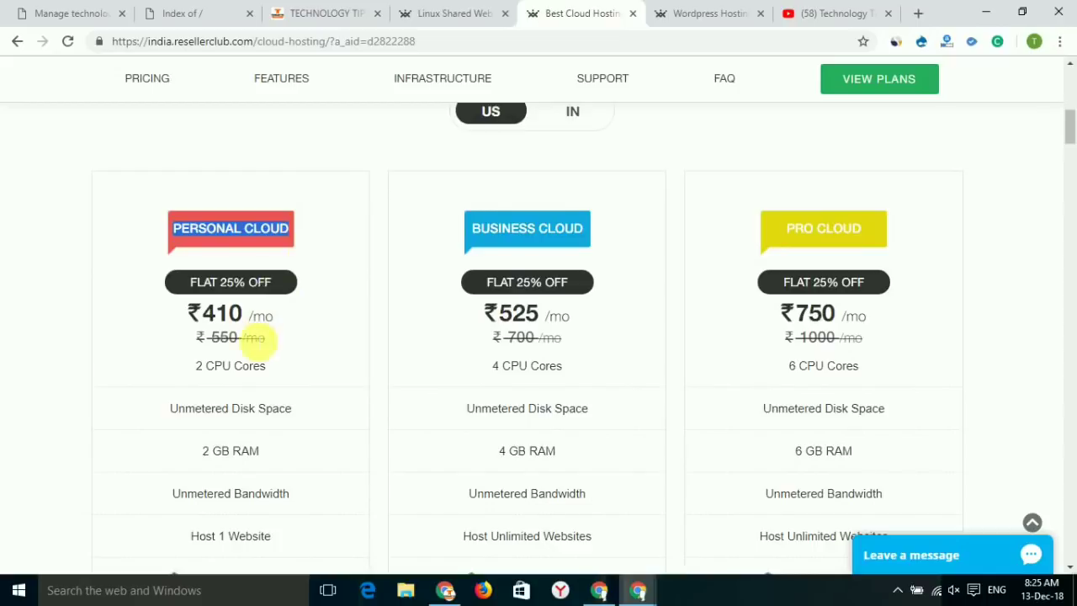
scroll(233, 349, down, 1)
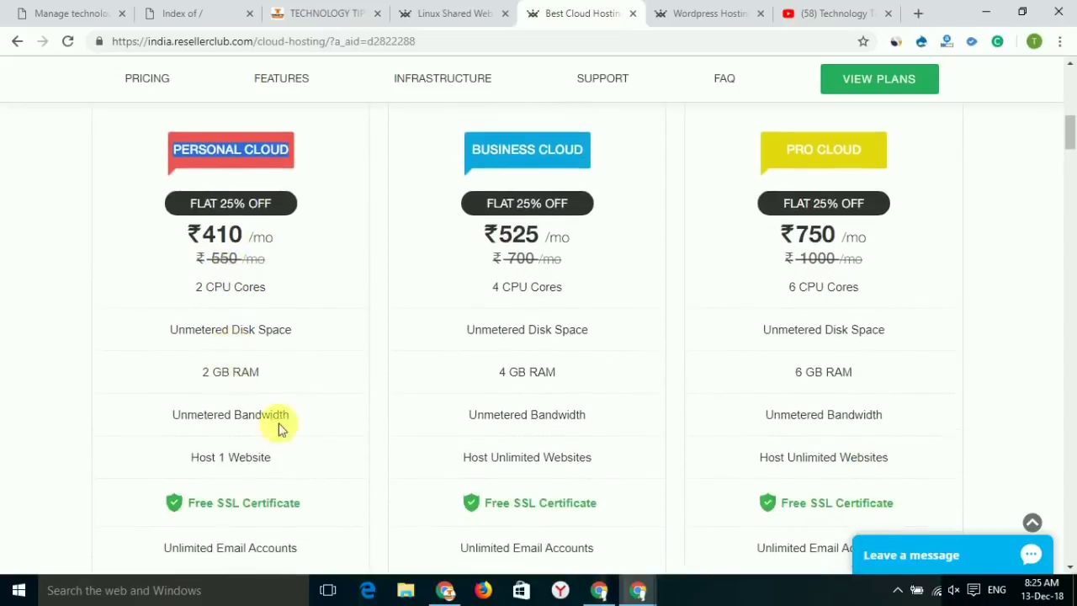
drag(201, 373, 260, 378)
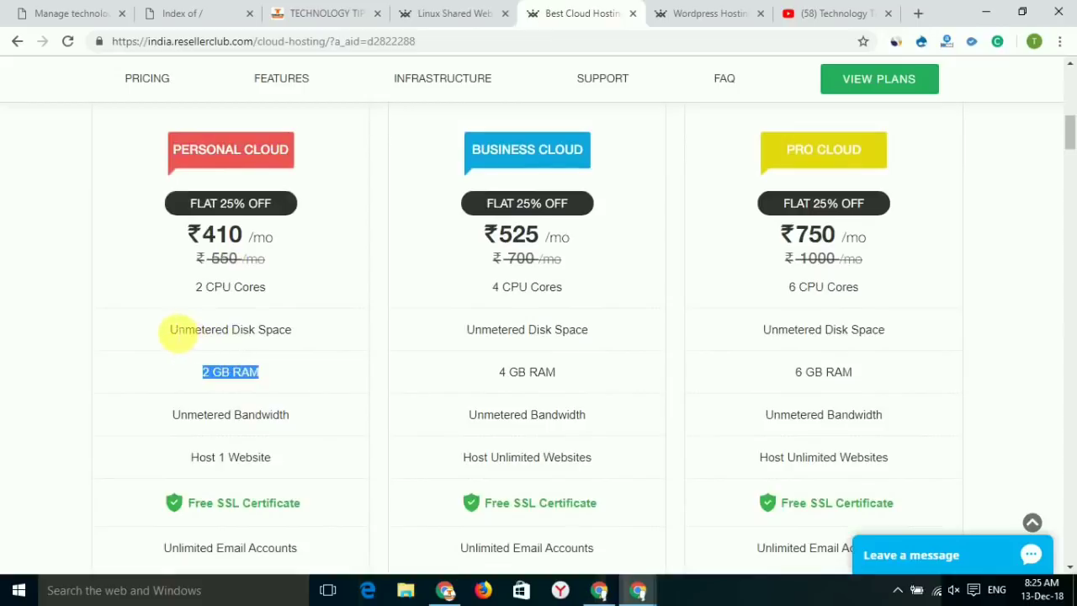
drag(171, 329, 294, 329)
click(294, 329)
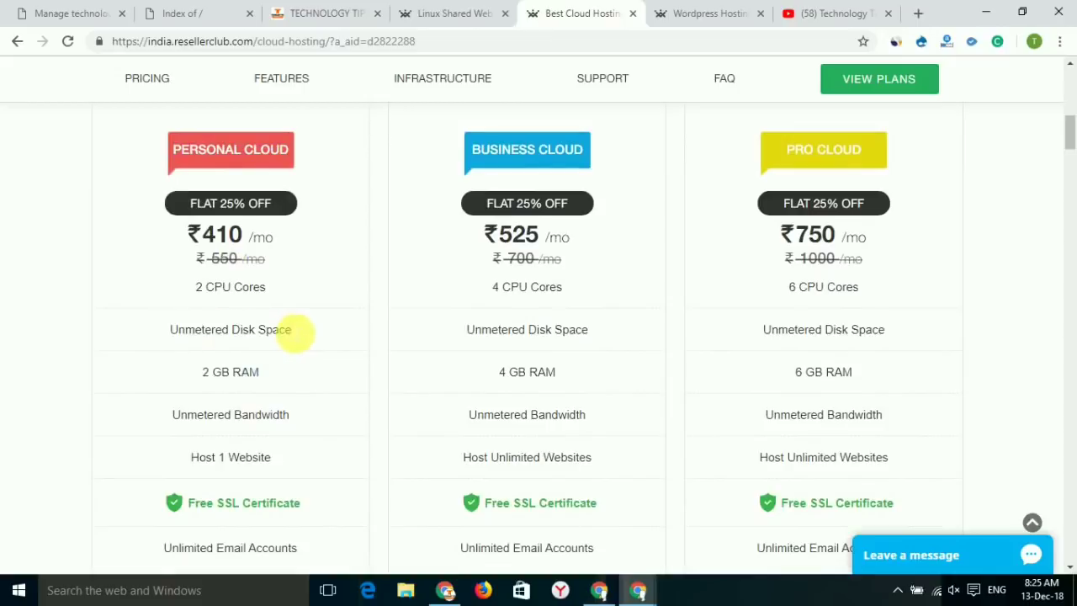
scroll(294, 333, down, 3)
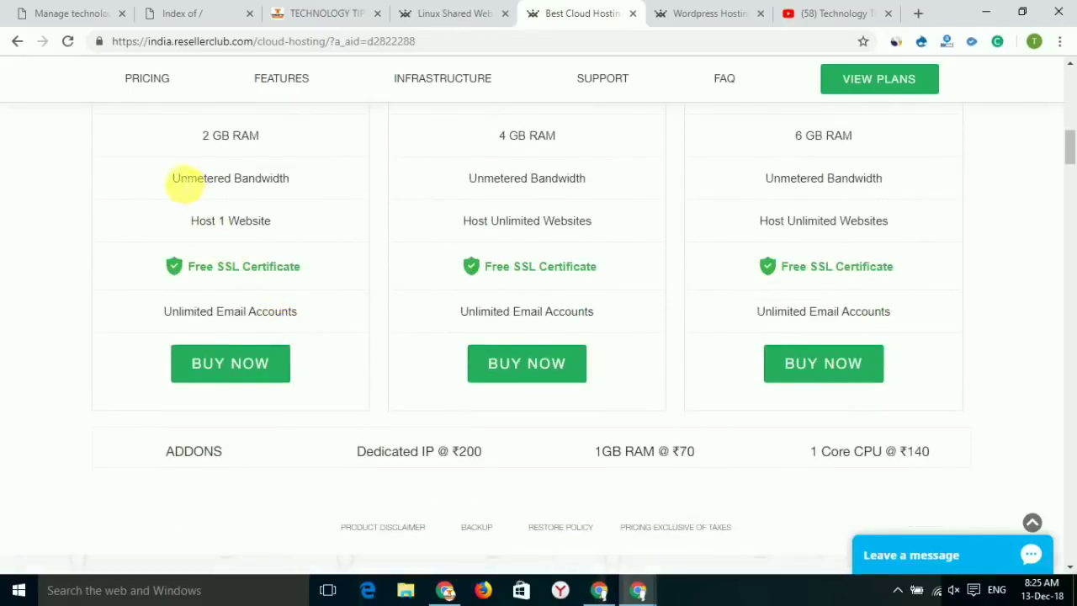
drag(176, 179, 282, 178)
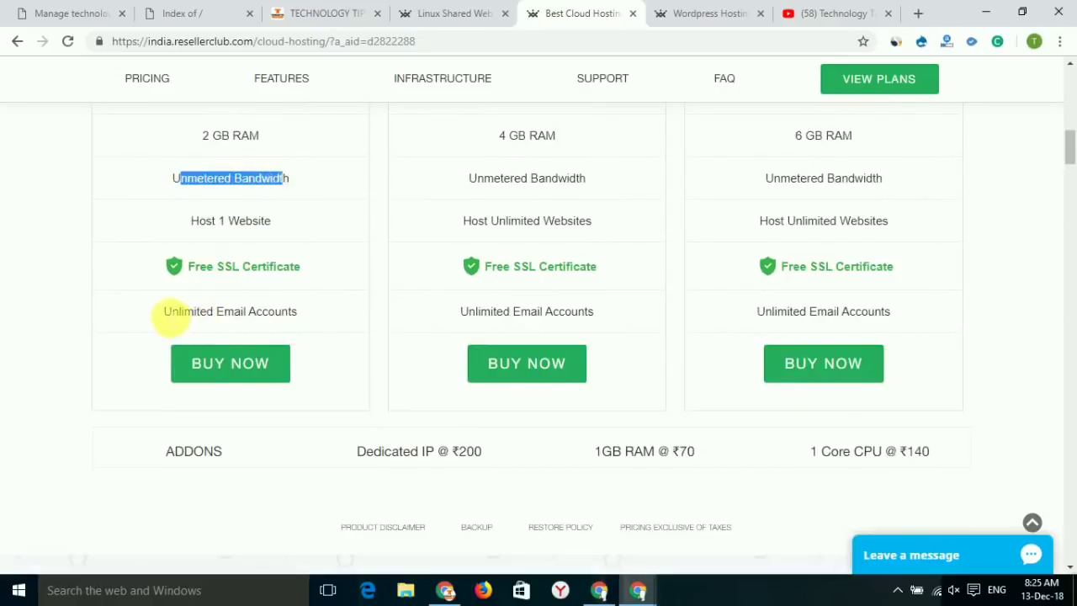
drag(164, 311, 300, 315)
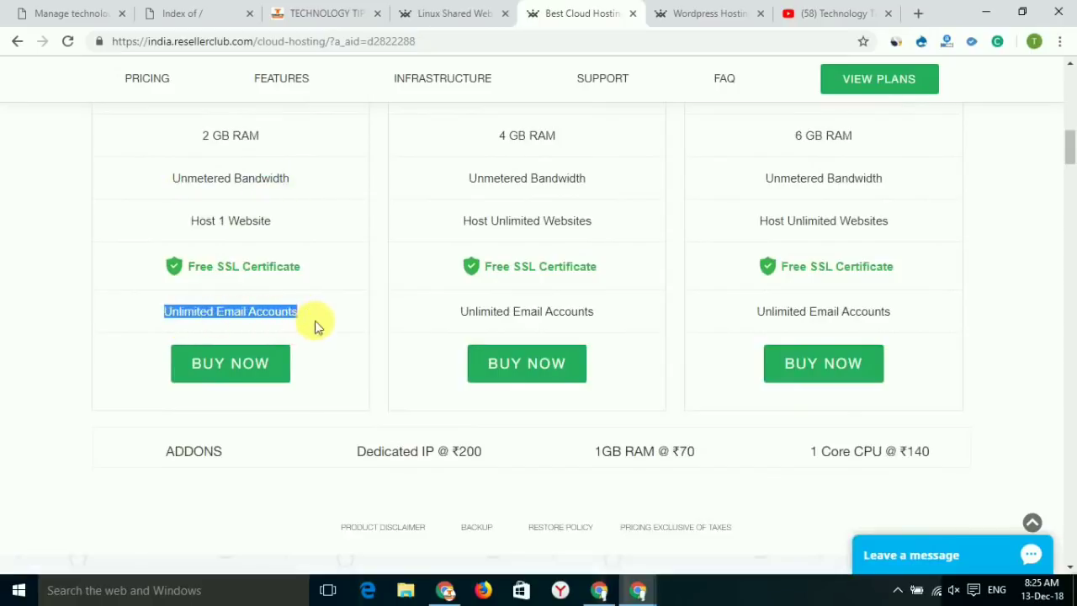
Step: Examine the Business Cloud plan's price, CPU cores, disk space, RAM and email account features
scroll(426, 353, up, 4)
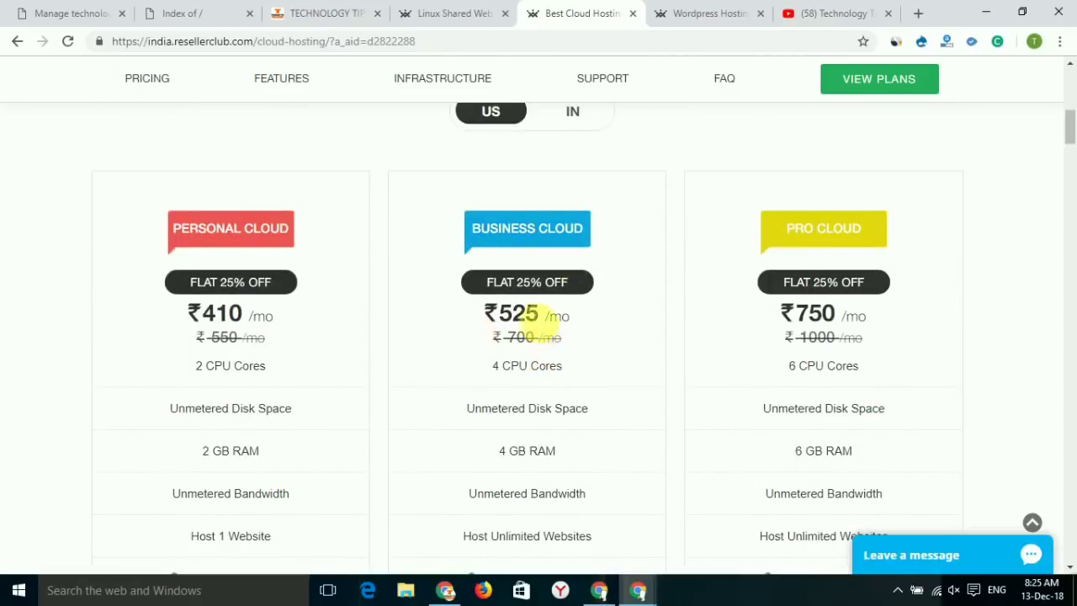
drag(494, 313, 540, 314)
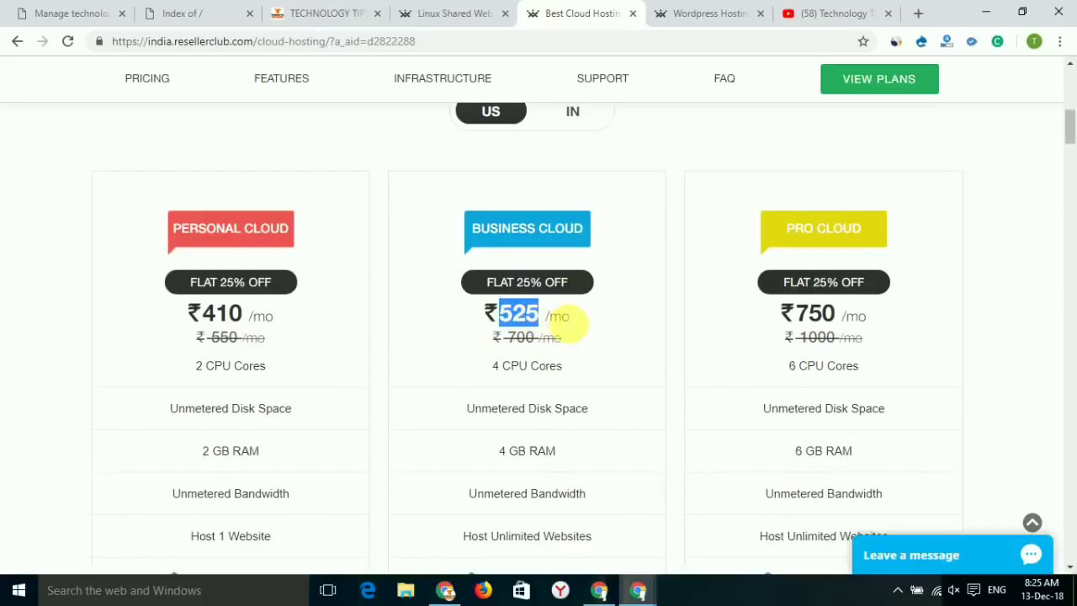
click(568, 324)
scroll(564, 322, down, 2)
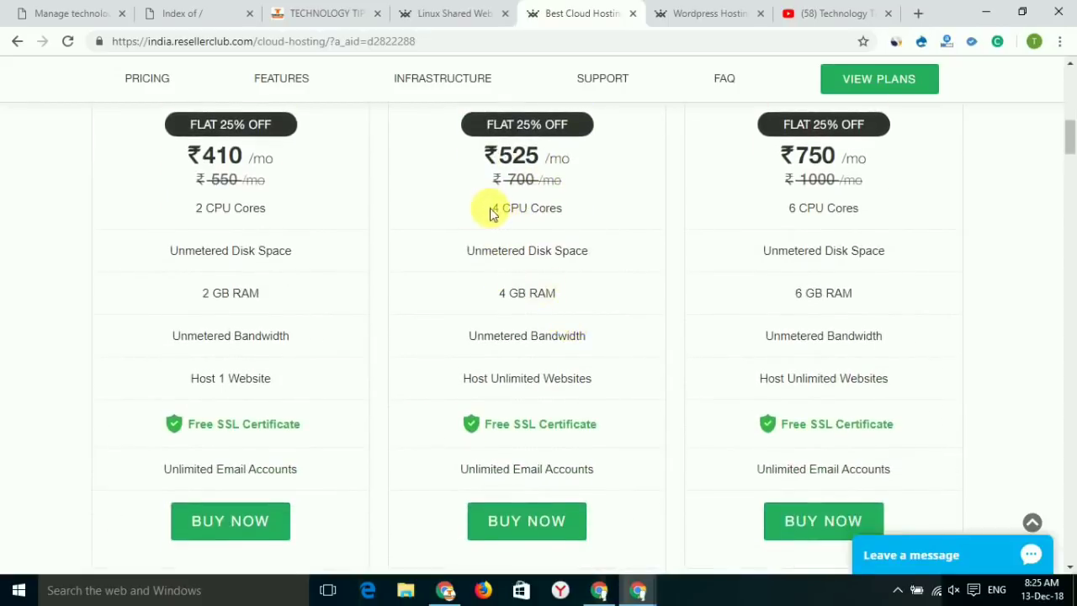
drag(490, 210, 566, 216)
click(565, 216)
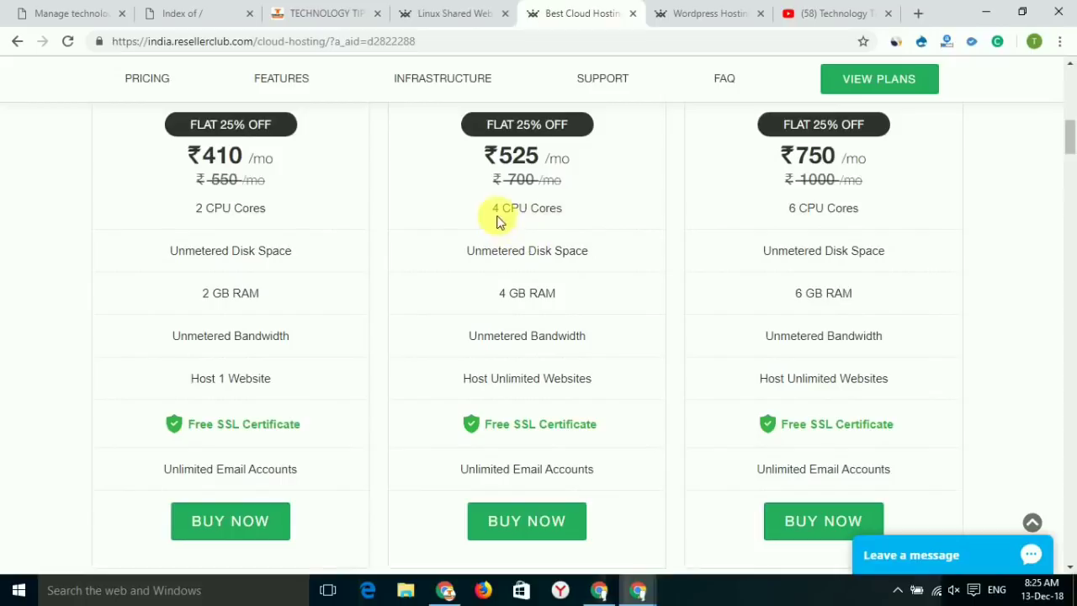
drag(493, 210, 565, 211)
drag(496, 252, 611, 252)
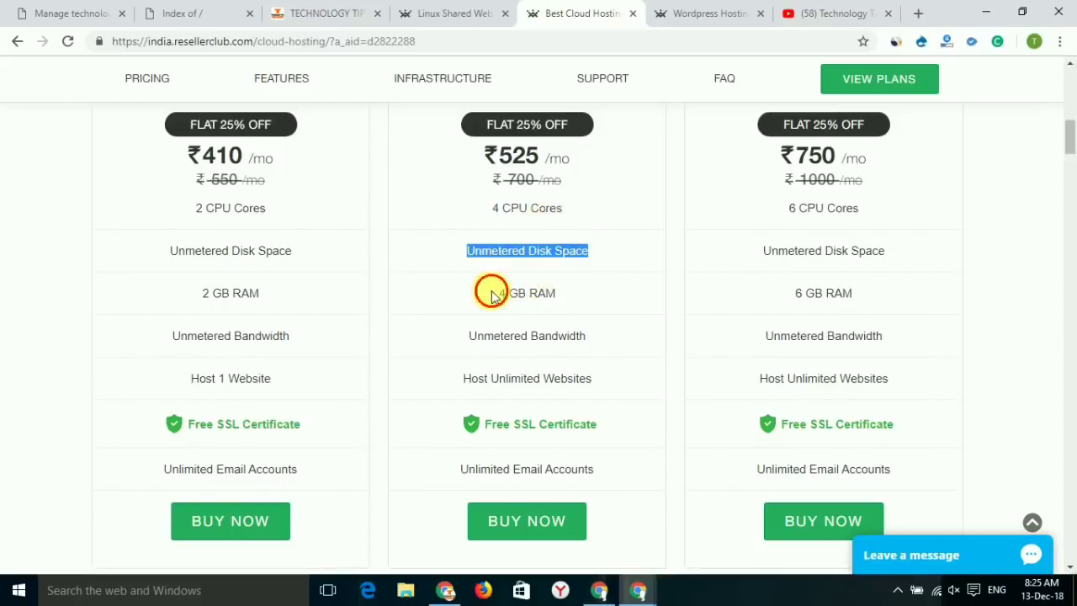
drag(492, 292, 561, 296)
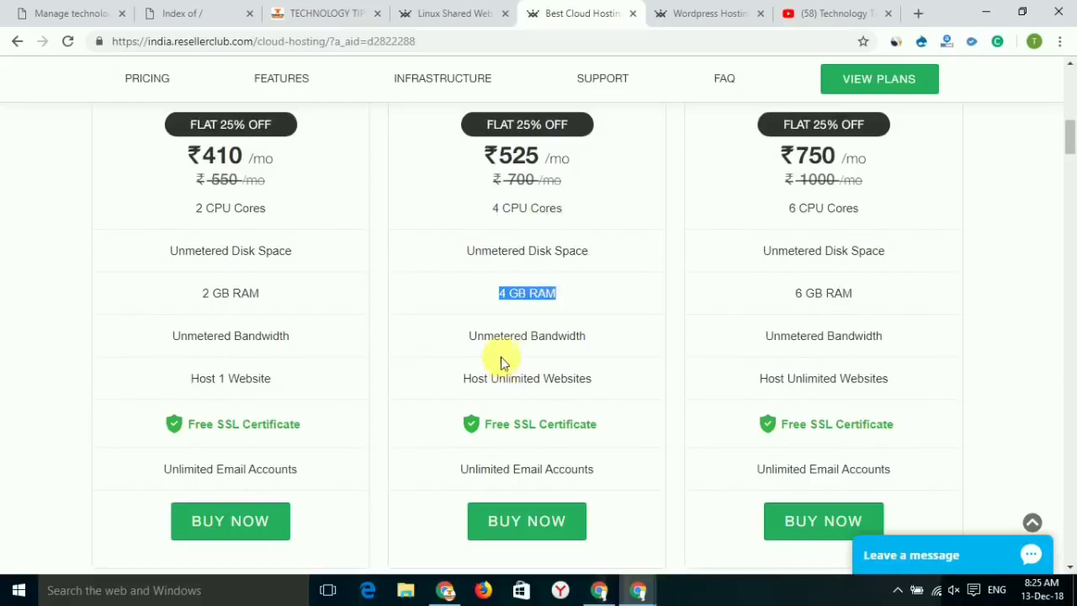
scroll(502, 358, down, 2)
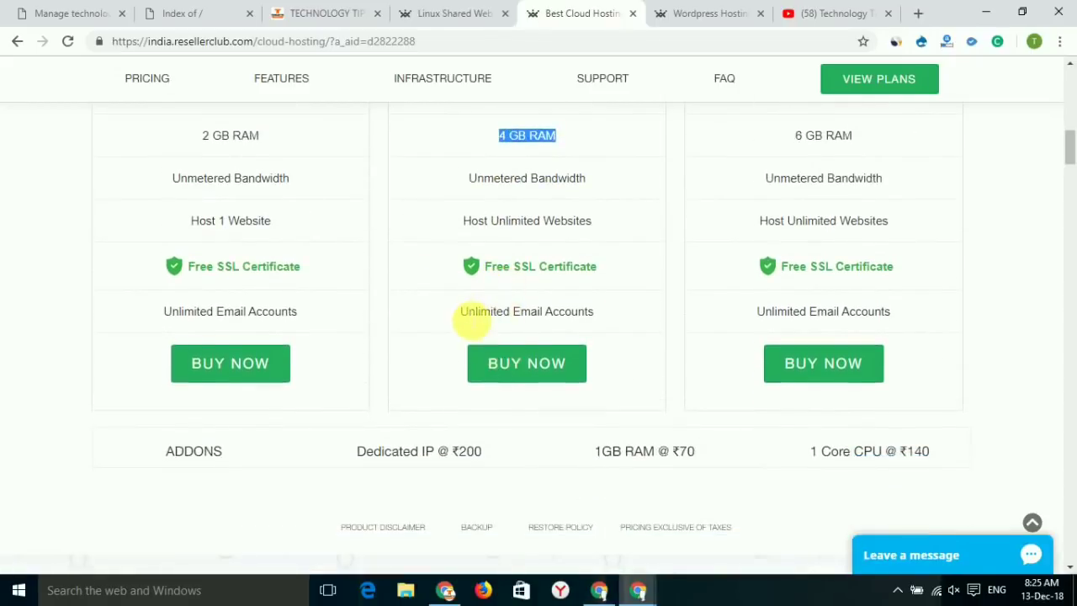
drag(461, 312, 594, 318)
click(599, 315)
scroll(624, 363, up, 4)
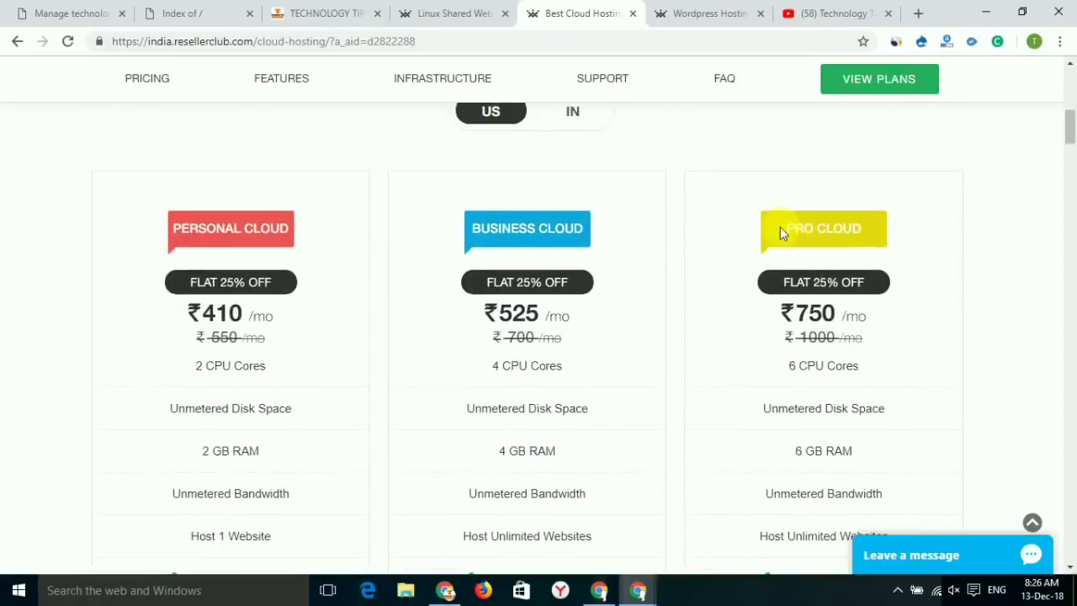
Step: Examine the Pro Cloud plan's disk space, CPU cores and RAM
drag(782, 228, 875, 336)
scroll(878, 349, down, 1)
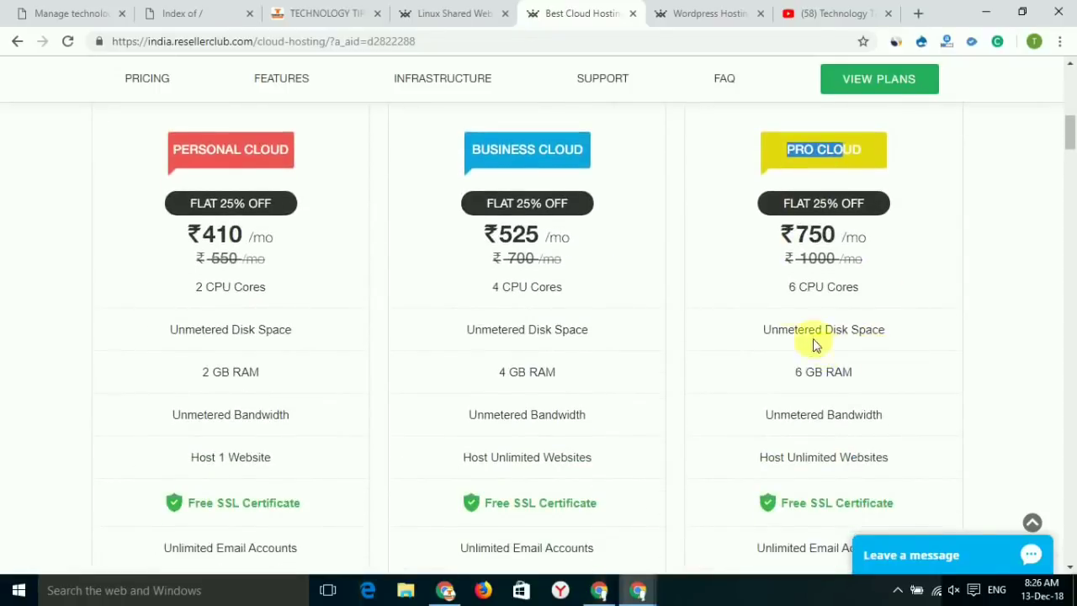
drag(761, 329, 879, 331)
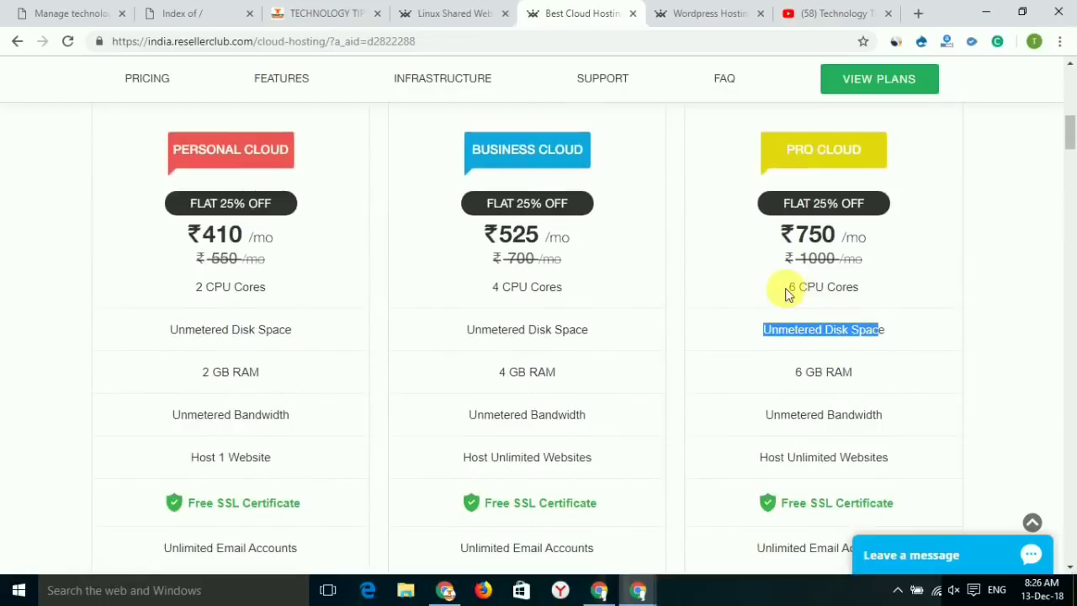
drag(787, 287, 865, 297)
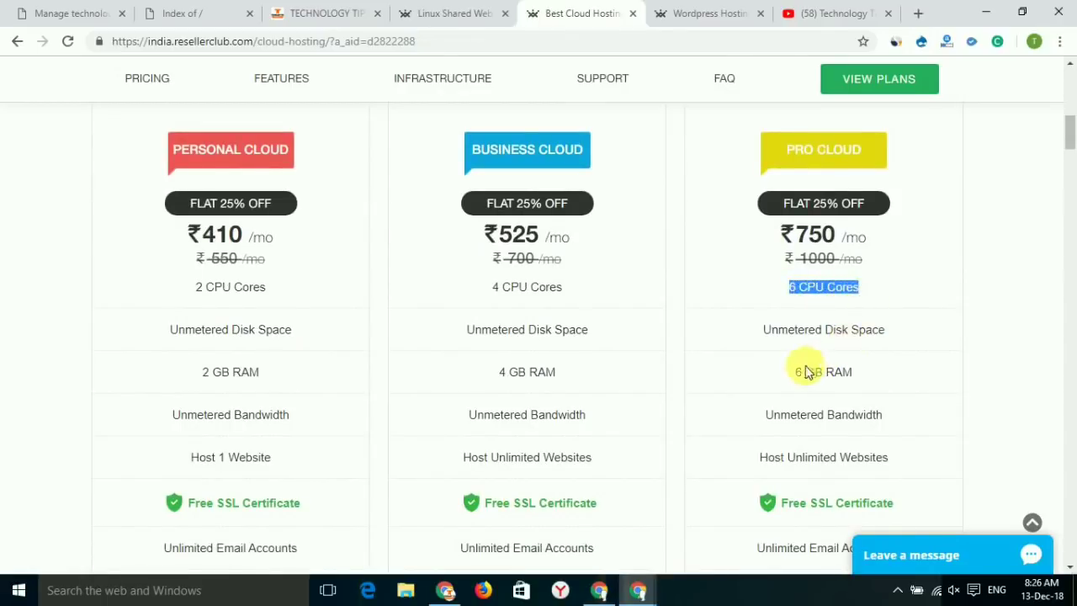
drag(794, 373, 873, 376)
scroll(875, 370, down, 3)
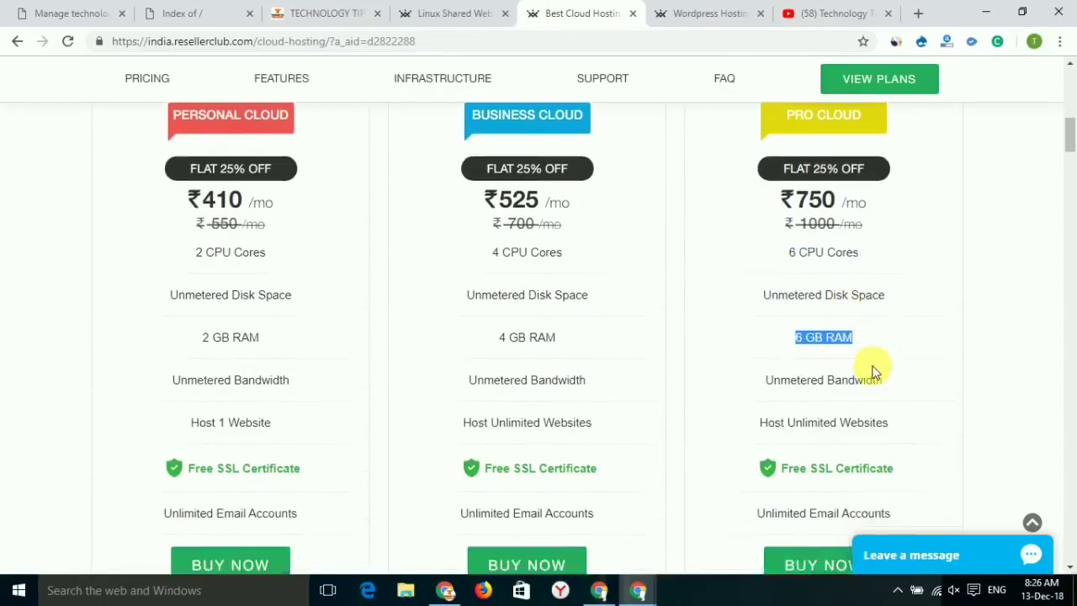
Step: Go back to the start of the cloud hosting page and review its server location choice, feature list and coupon offer
scroll(685, 353, up, 5)
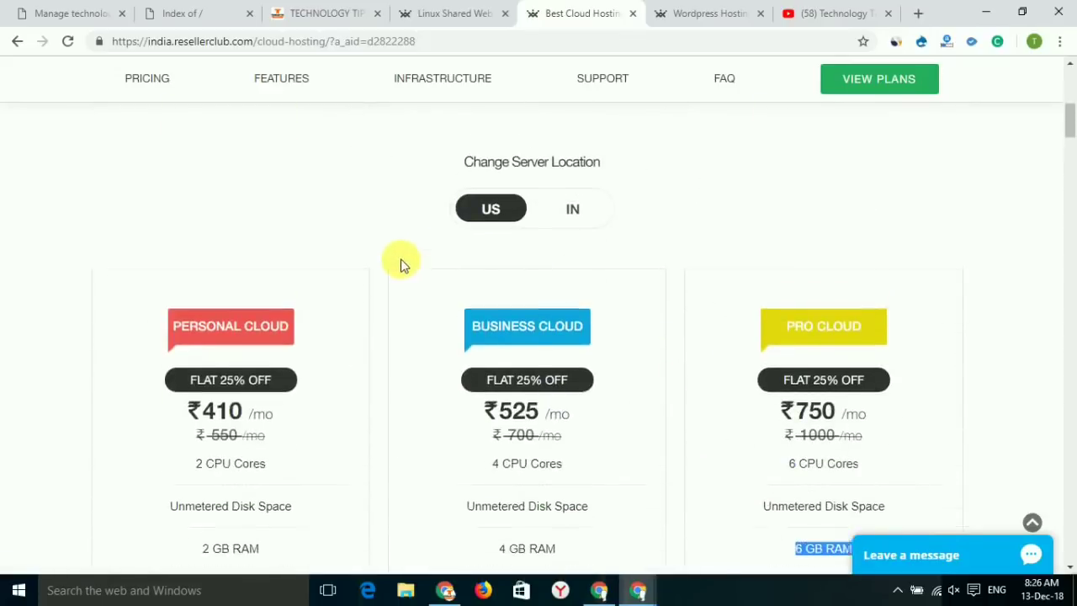
scroll(401, 264, up, 8)
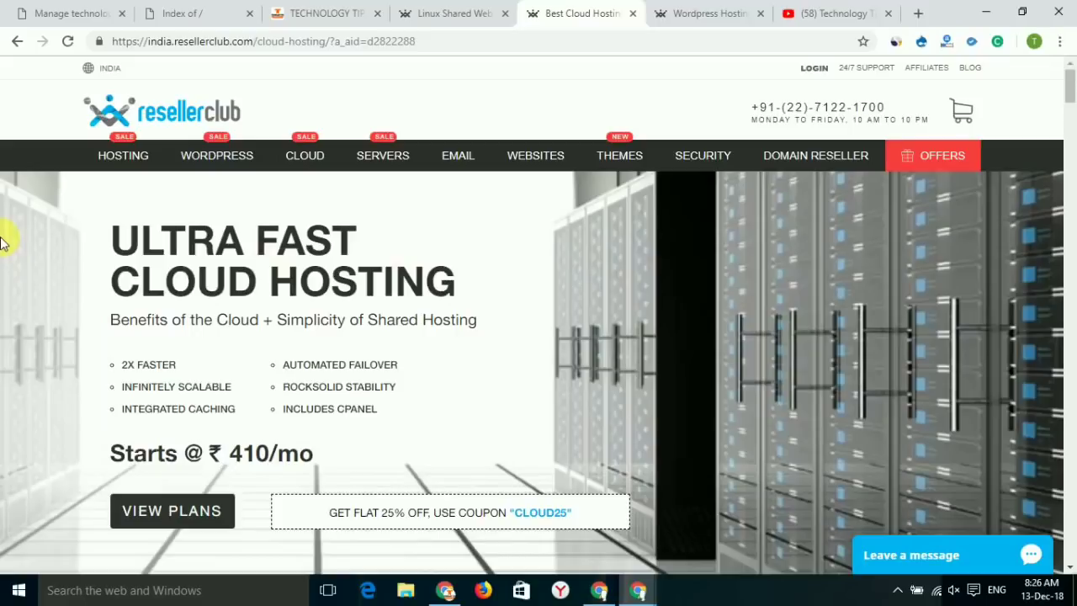
scroll(262, 269, down, 3)
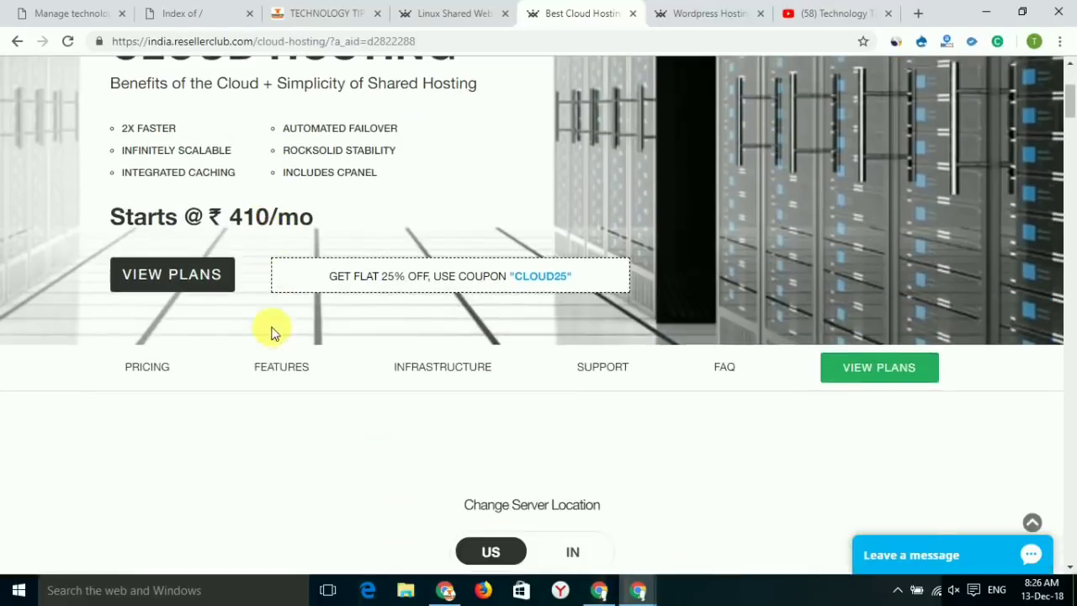
scroll(274, 337, up, 3)
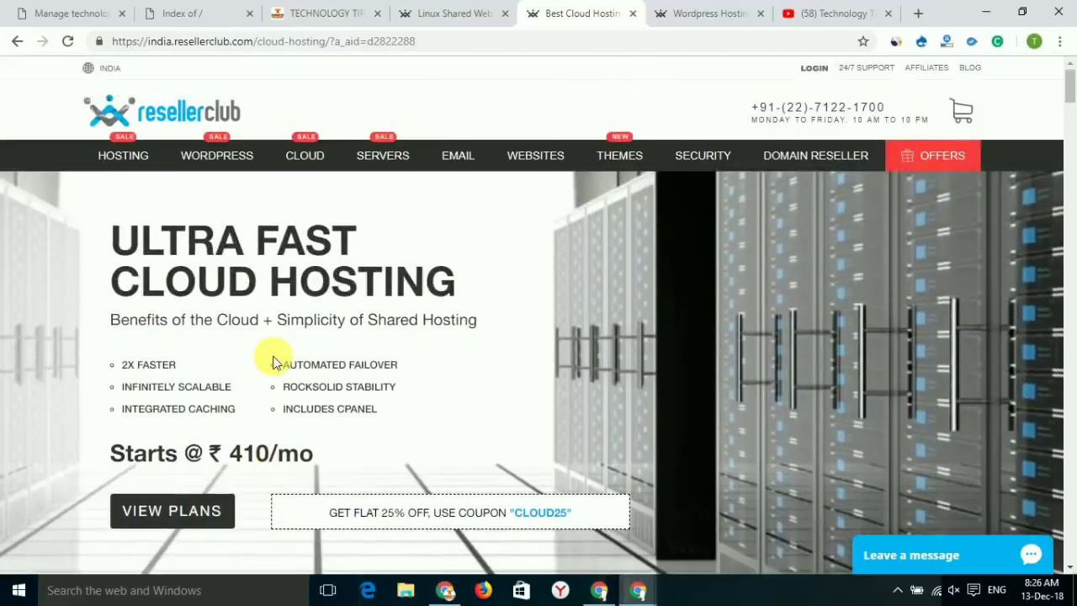
Step: Switch to the Linux Shared Hosting page and review its starting price, coupon offer and plan overview
click(450, 14)
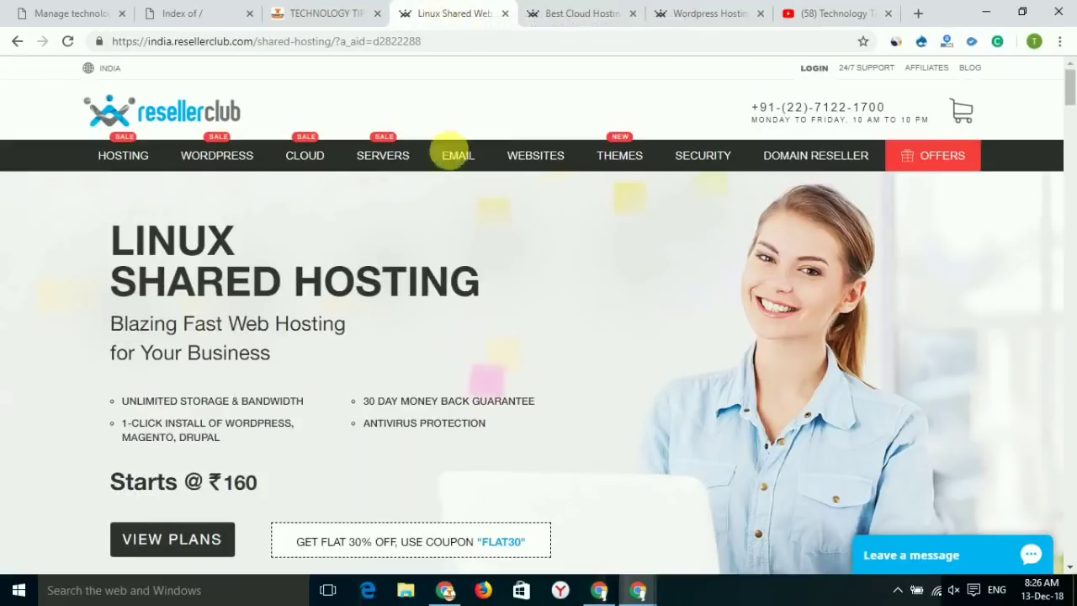
mouse_move(457, 155)
scroll(491, 363, down, 5)
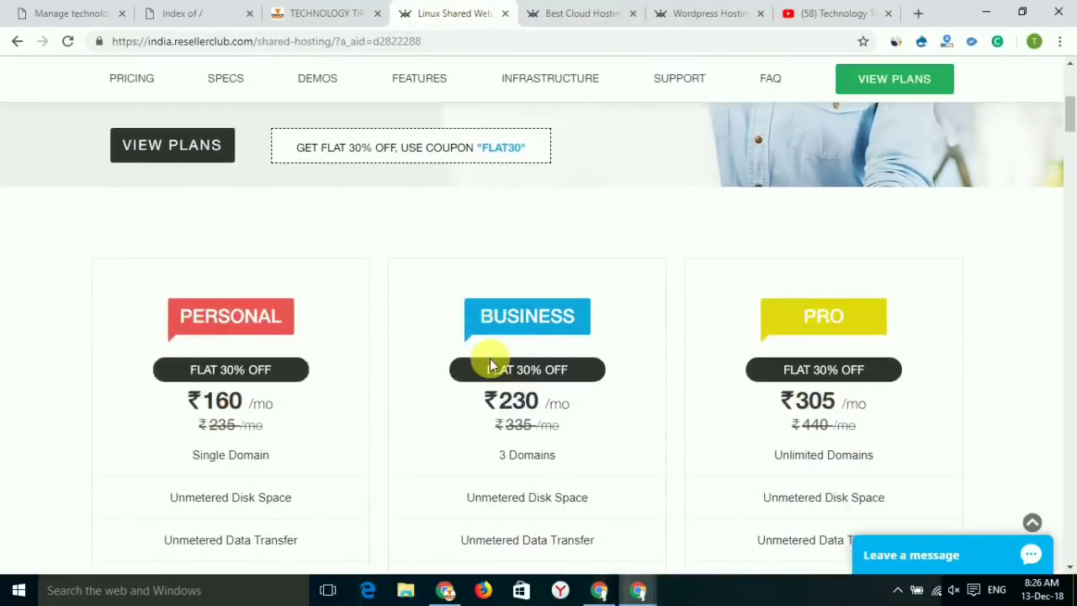
scroll(328, 356, down, 3)
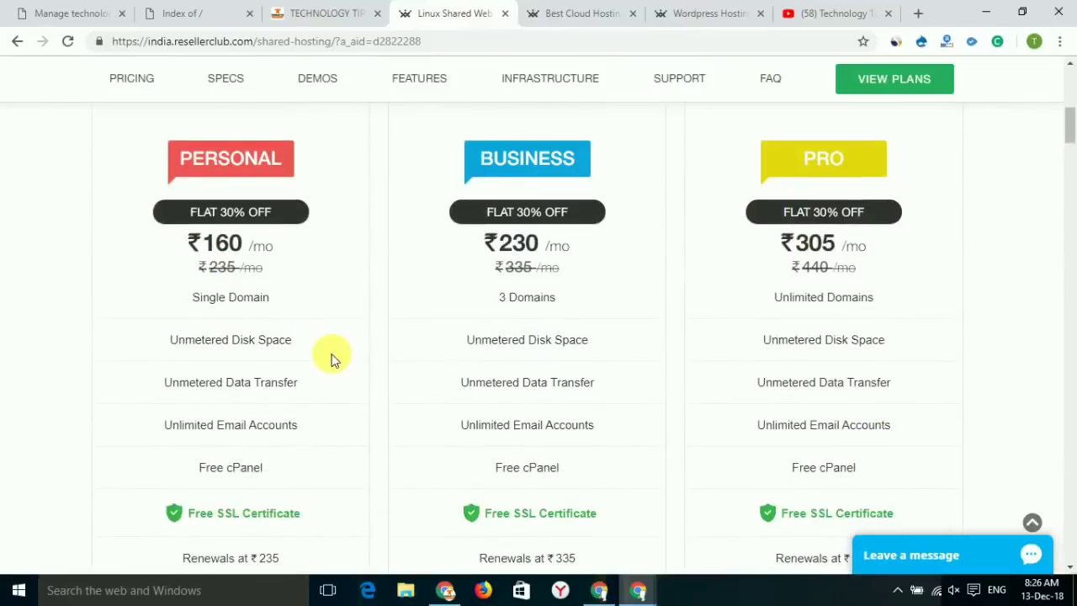
scroll(331, 426, up, 5)
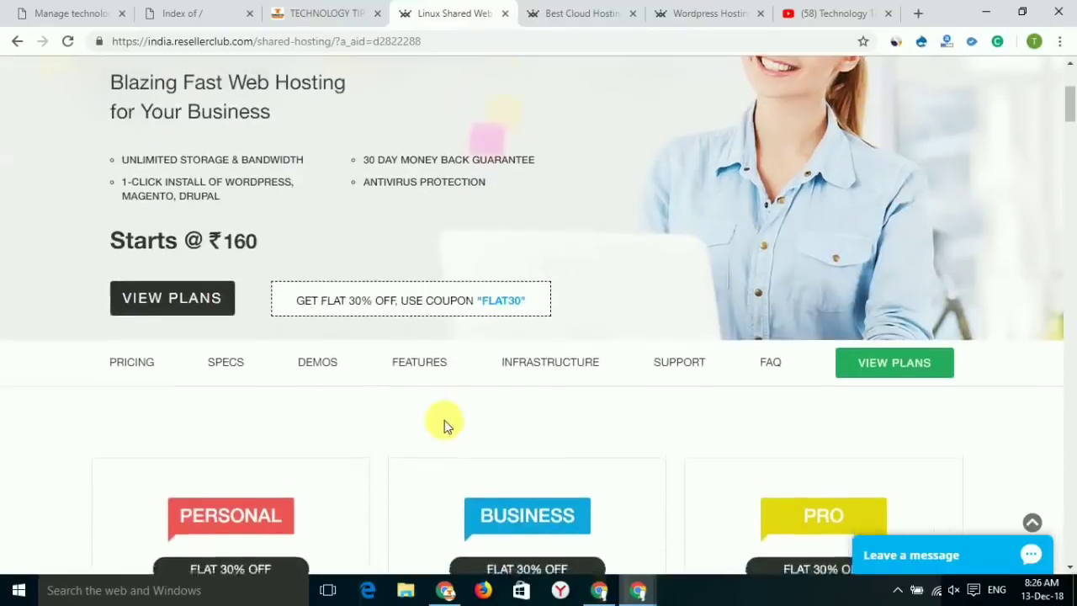
scroll(445, 425, down, 5)
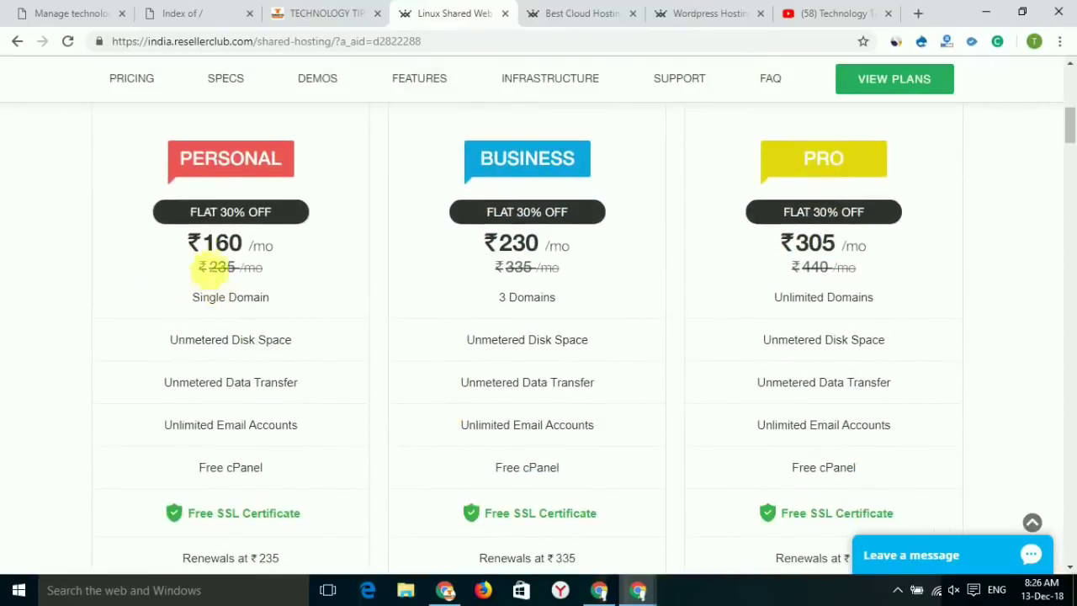
Step: Compare the prices, domain limits, disk space, data transfer and email accounts of the Personal, Business and Pro shared hosting plans
drag(202, 245, 327, 432)
click(433, 311)
drag(463, 258, 584, 469)
click(752, 339)
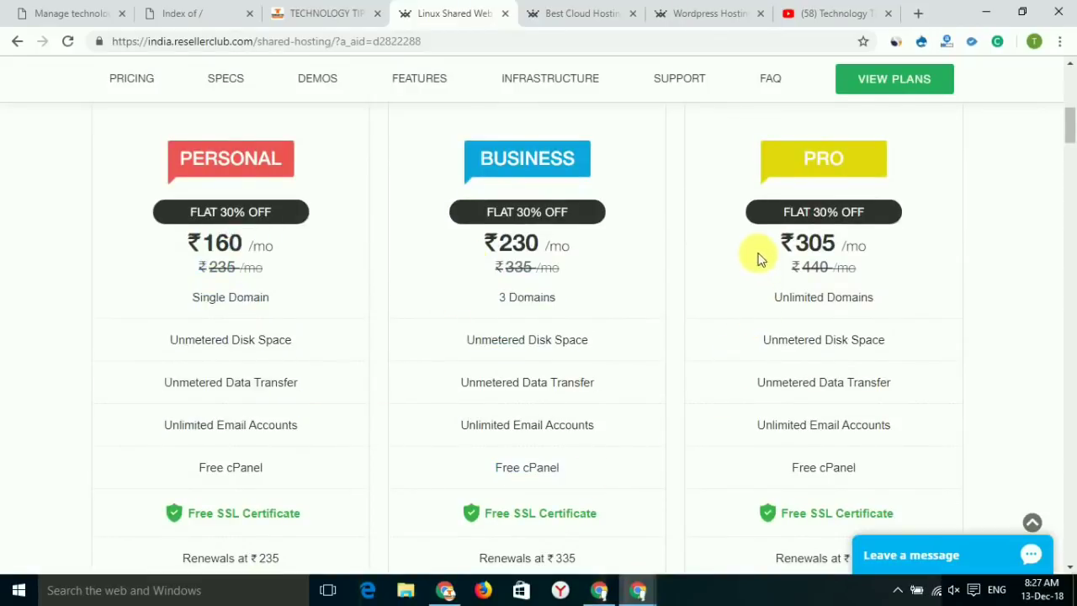
drag(760, 259, 836, 463)
click(889, 381)
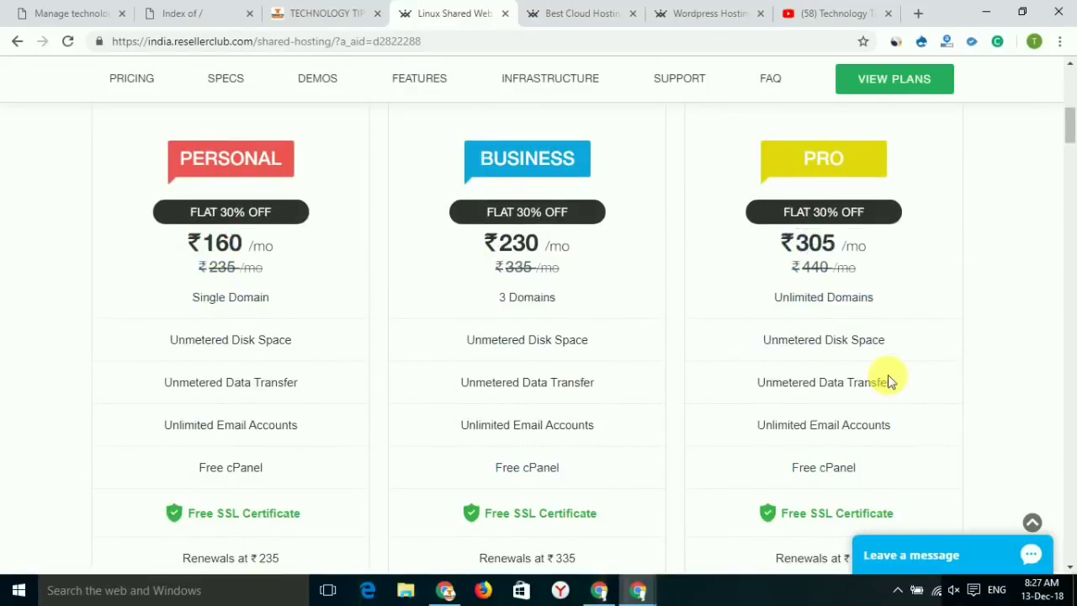
scroll(789, 380, up, 2)
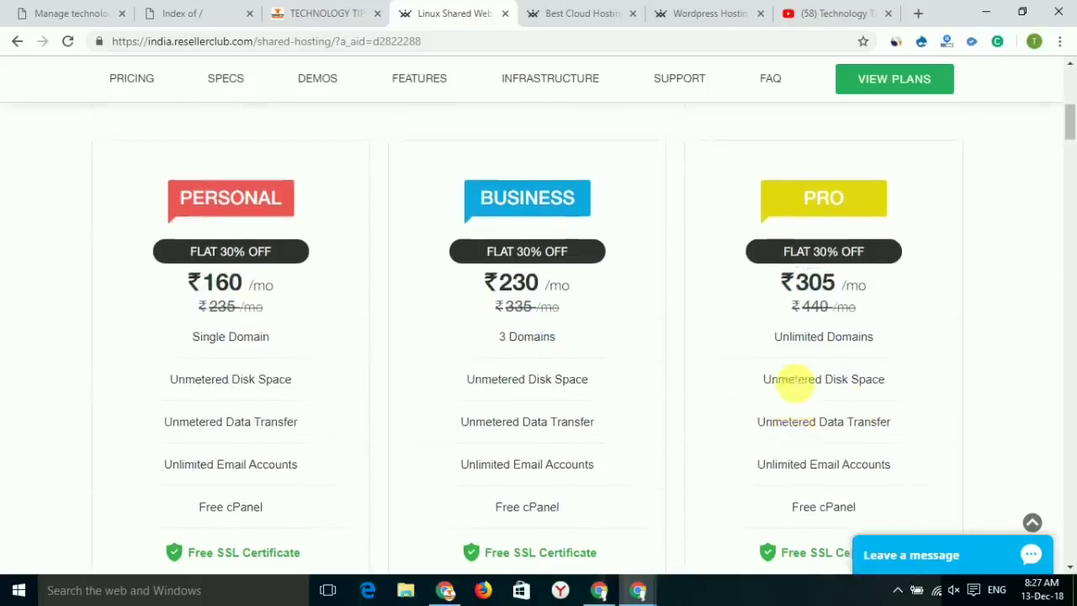
scroll(788, 375, up, 2)
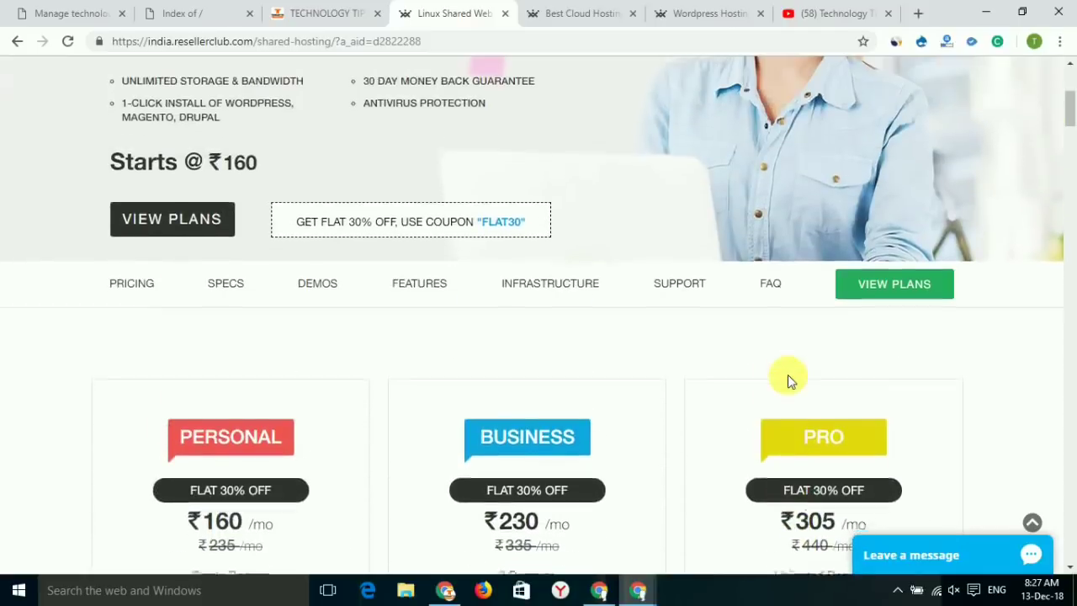
scroll(788, 375, down, 5)
scroll(787, 375, up, 1)
scroll(787, 375, up, 5)
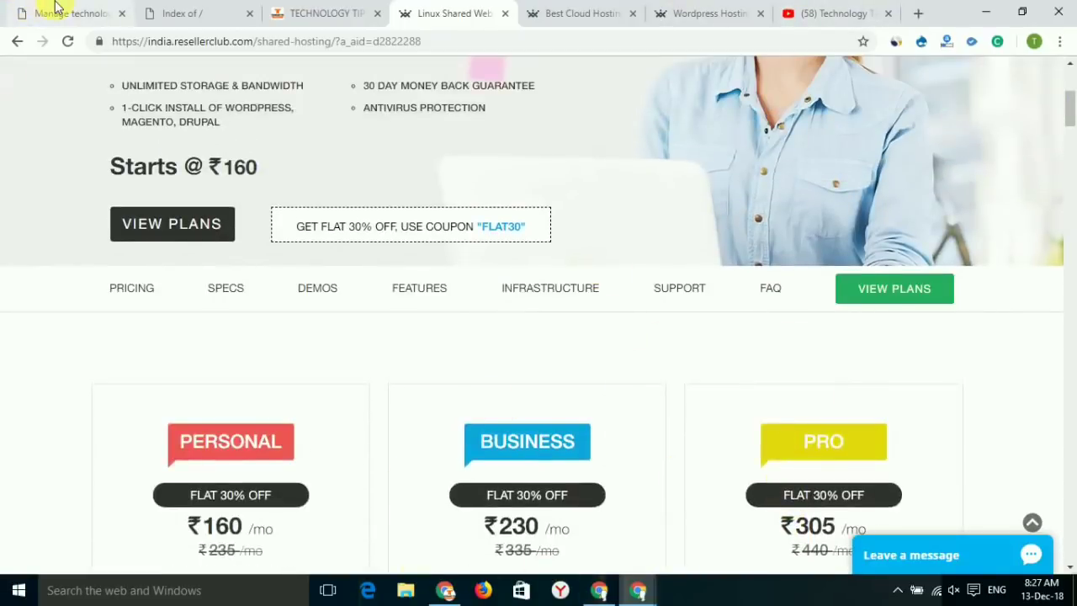
Step: Return to the order management site, open its home page and log in again with the saved customer credentials
click(20, 12)
scroll(283, 269, up, 3)
scroll(284, 252, up, 5)
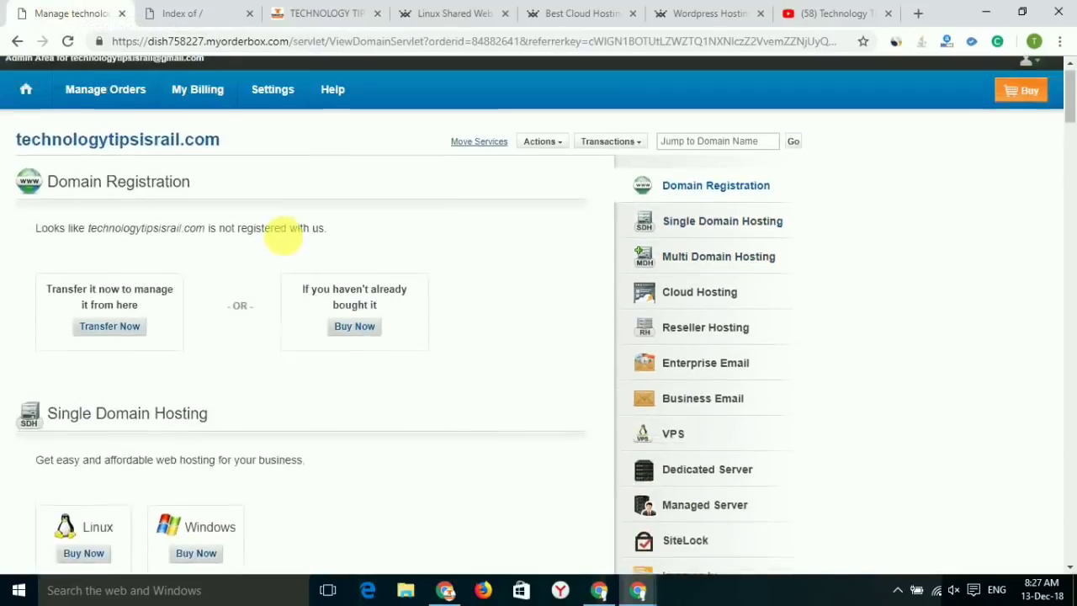
click(106, 103)
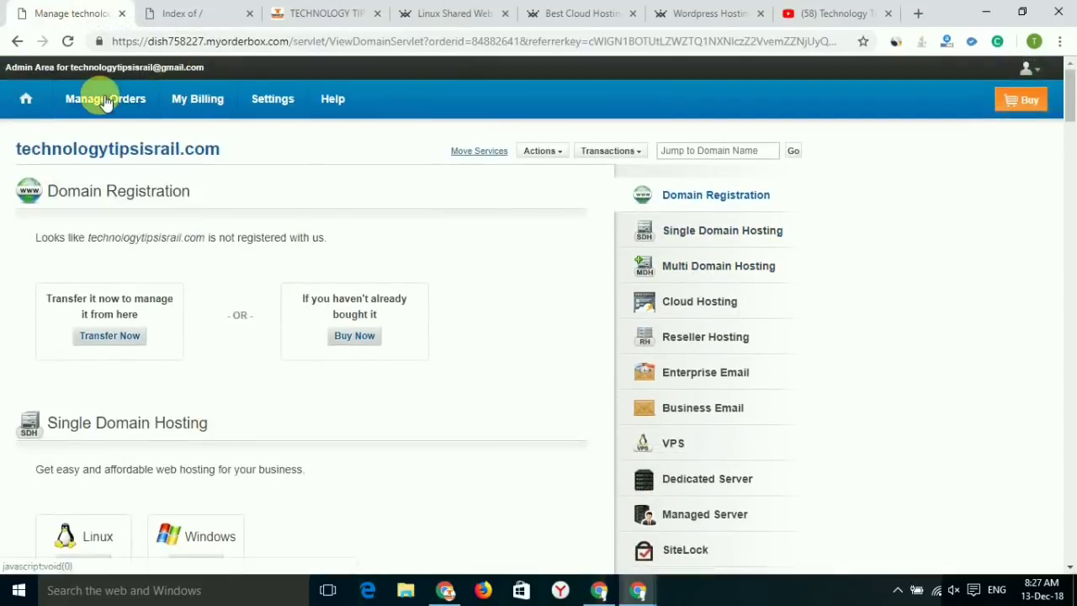
click(27, 99)
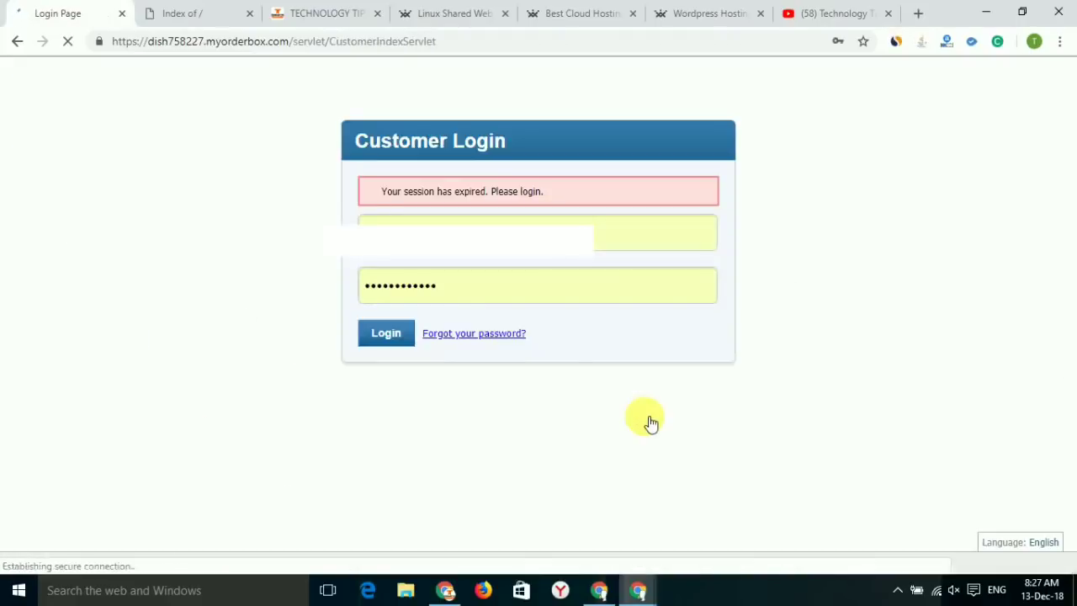
click(384, 337)
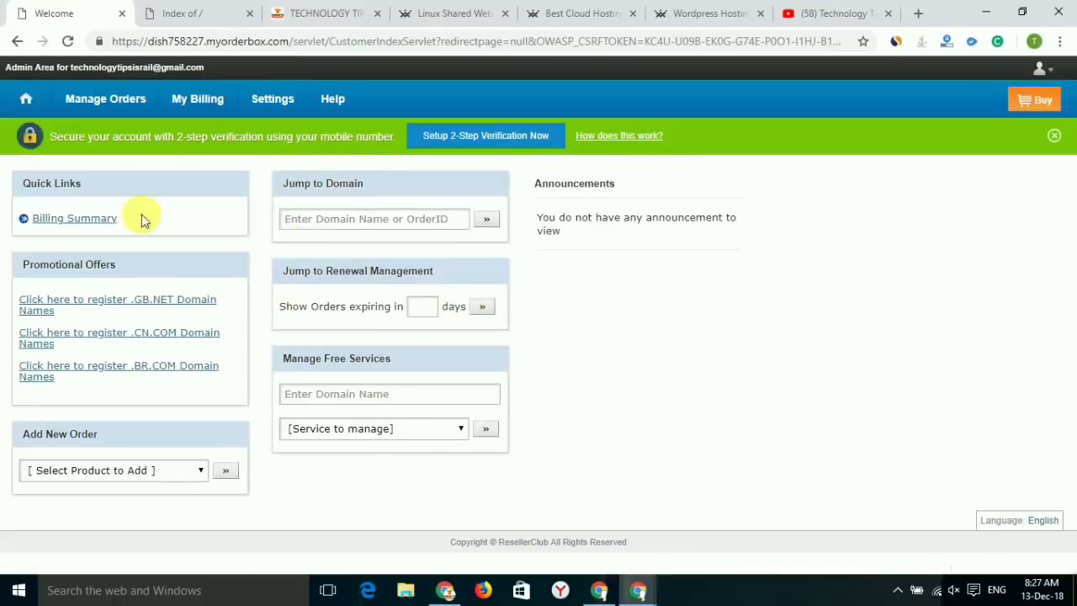
Step: List all orders and open the domain with the Cloud Hosting Linux (USA) product
click(107, 109)
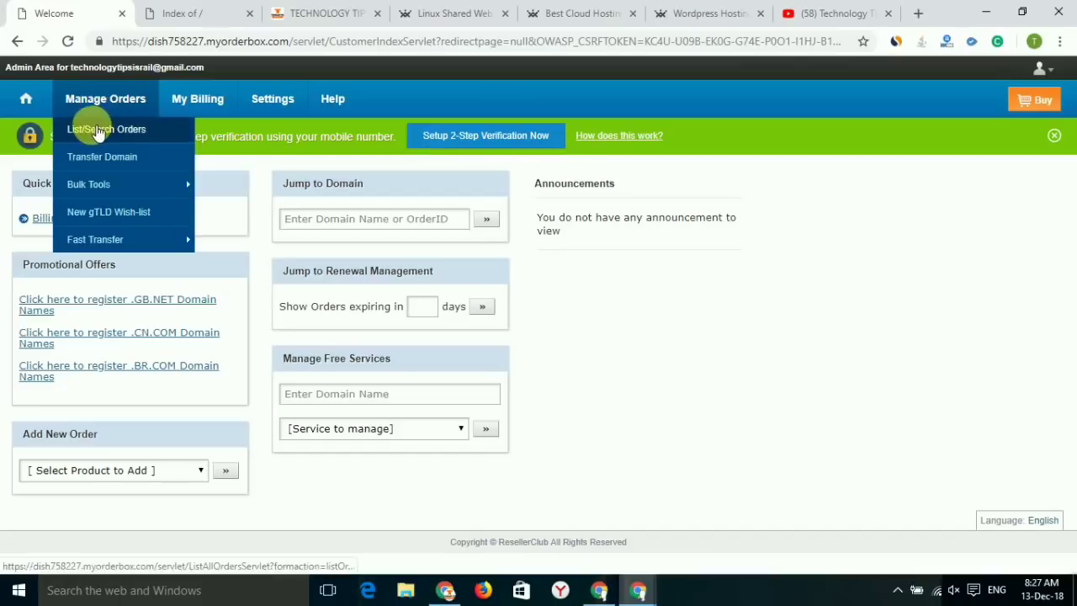
click(95, 131)
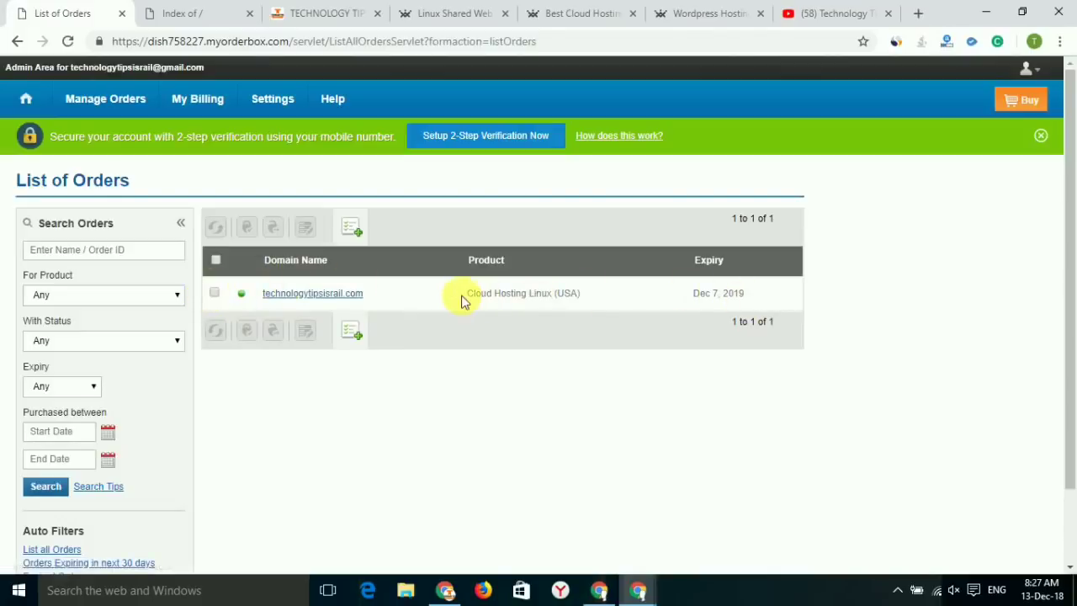
drag(461, 294, 570, 296)
click(325, 296)
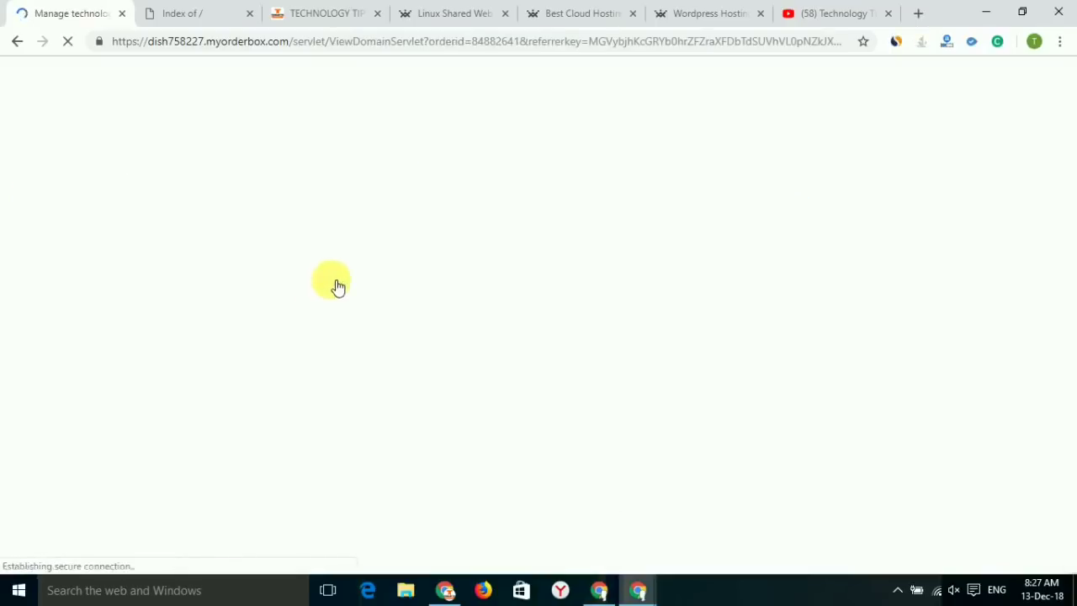
Step: Review the Multi Domain Hosting section and the Business Cloud order's management options under Cloud Hosting
scroll(264, 347, up, 3)
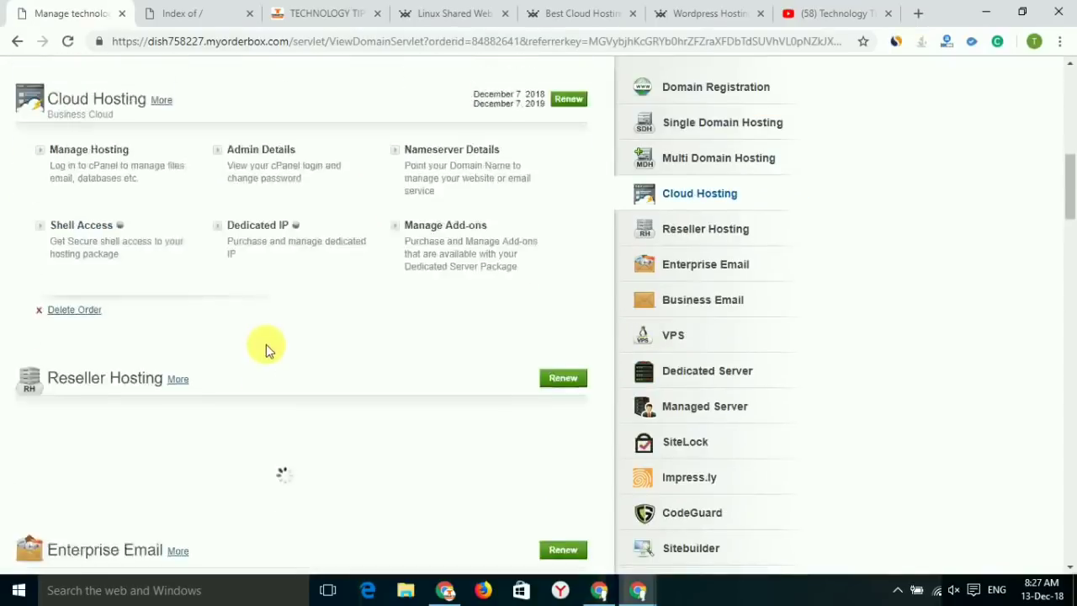
scroll(131, 254, up, 3)
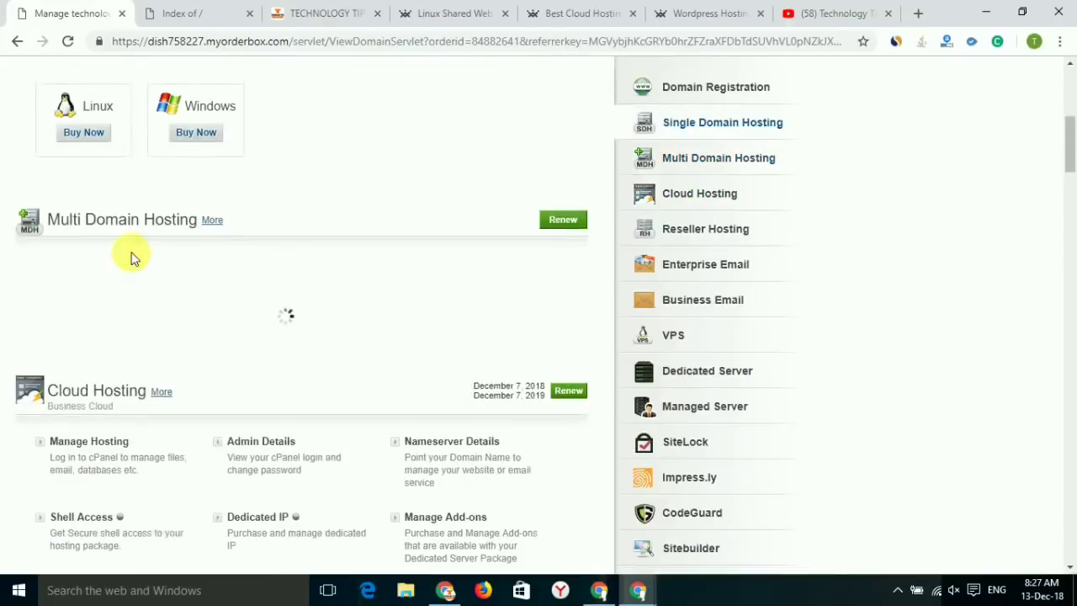
scroll(168, 305, down, 3)
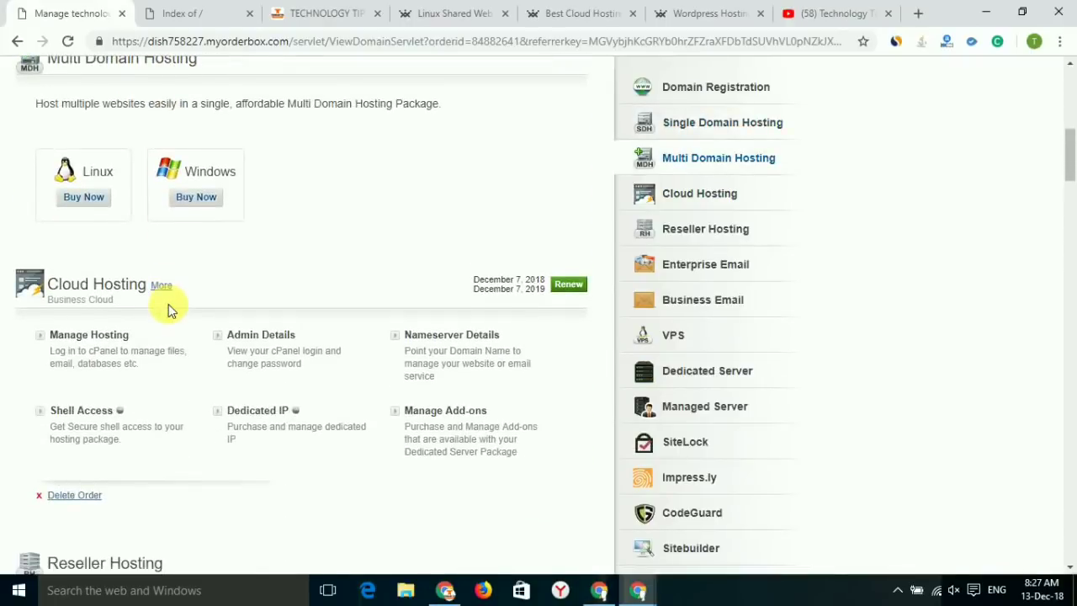
scroll(168, 303, down, 1)
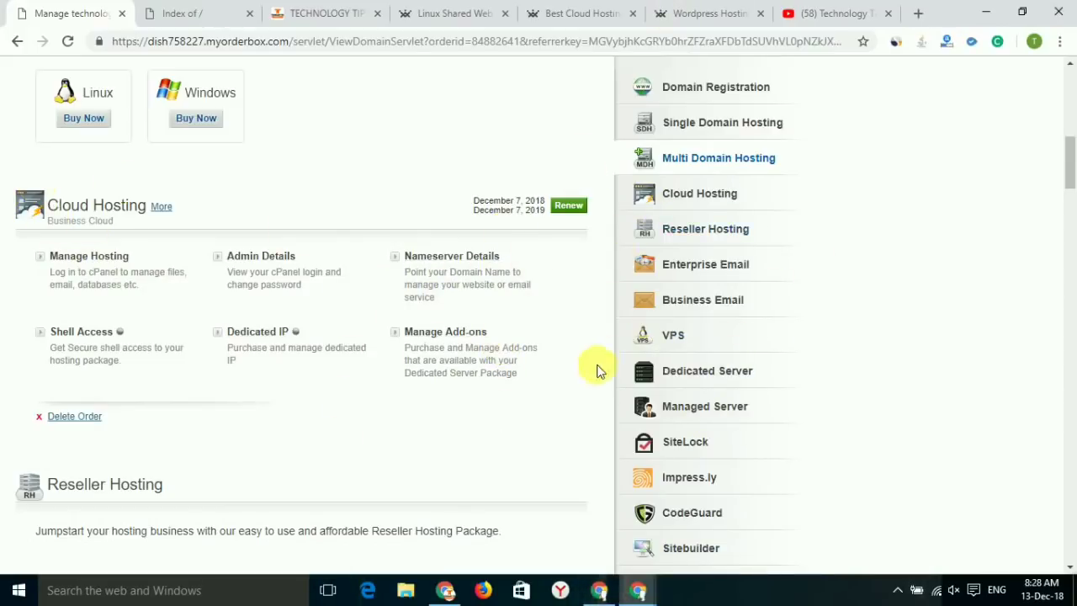
Step: Open the Cloud Hosting order's nameserver details, examine the two recommended name servers, and close the details
click(431, 259)
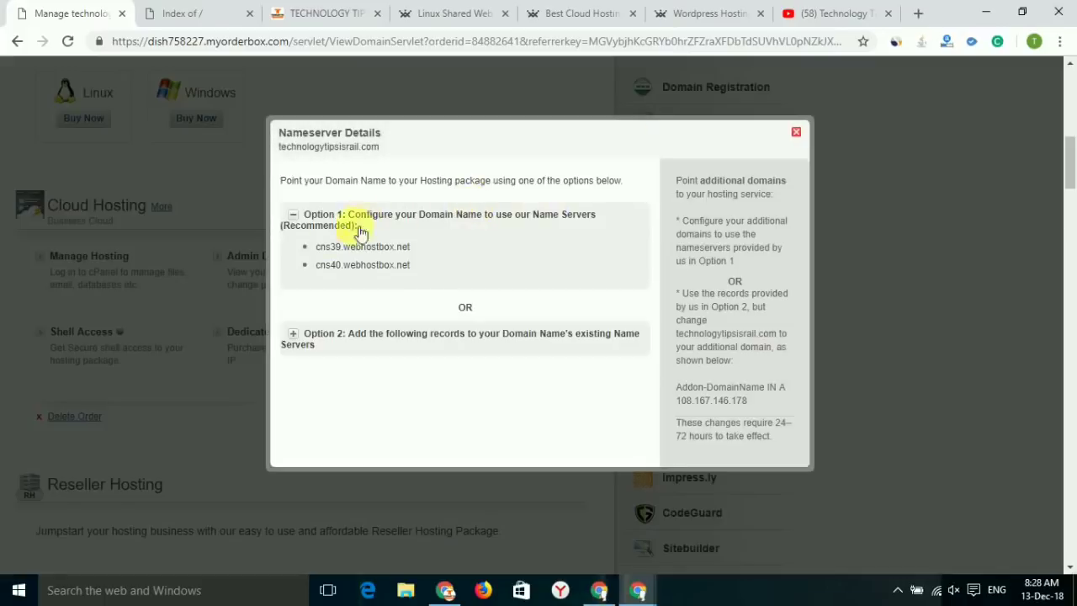
drag(316, 246, 417, 269)
click(328, 271)
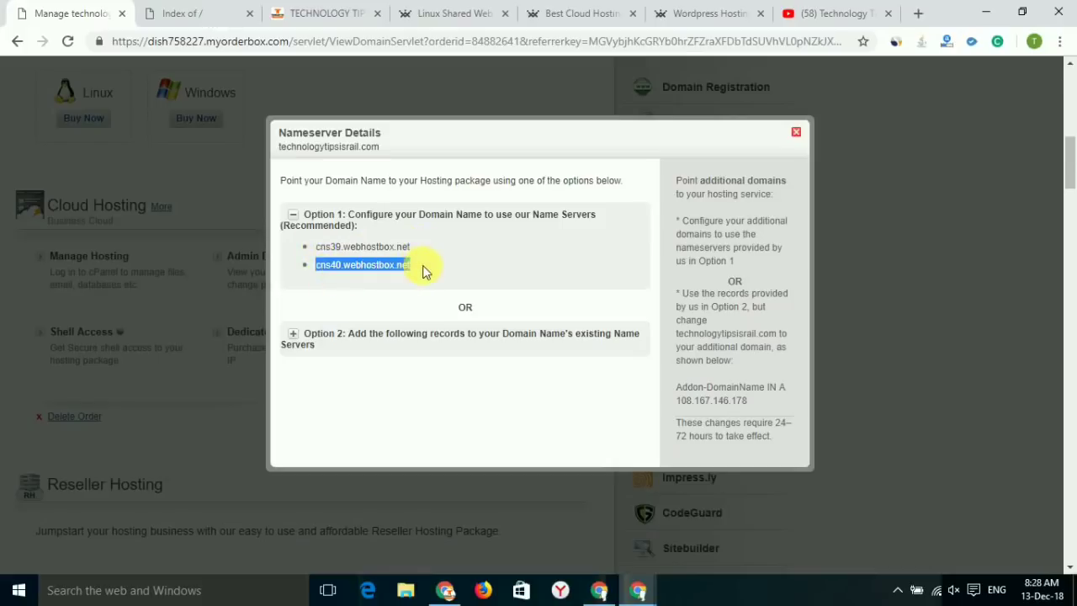
click(422, 271)
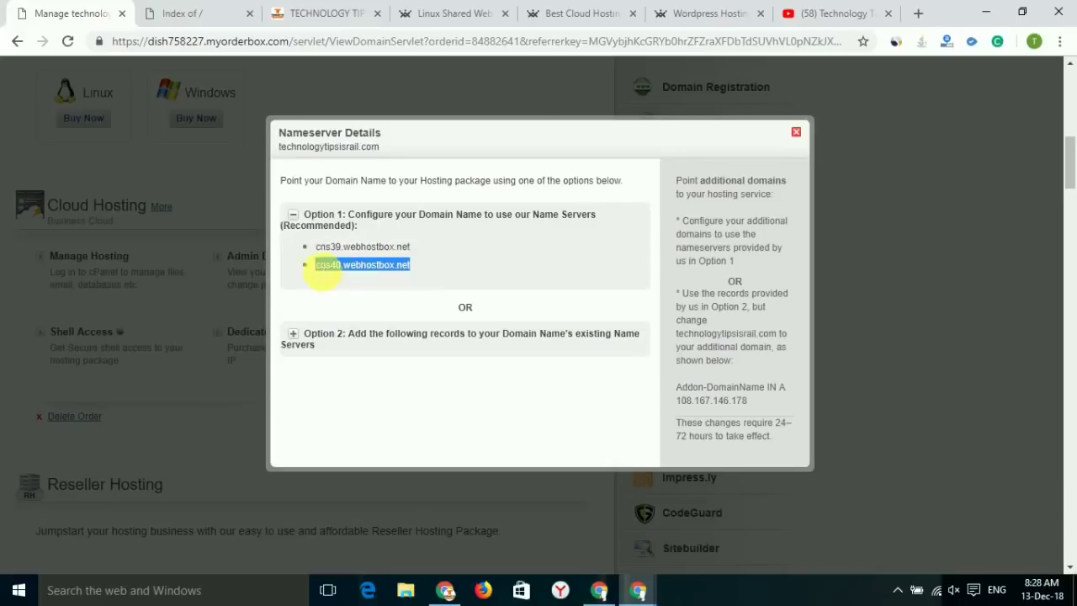
drag(316, 246, 374, 246)
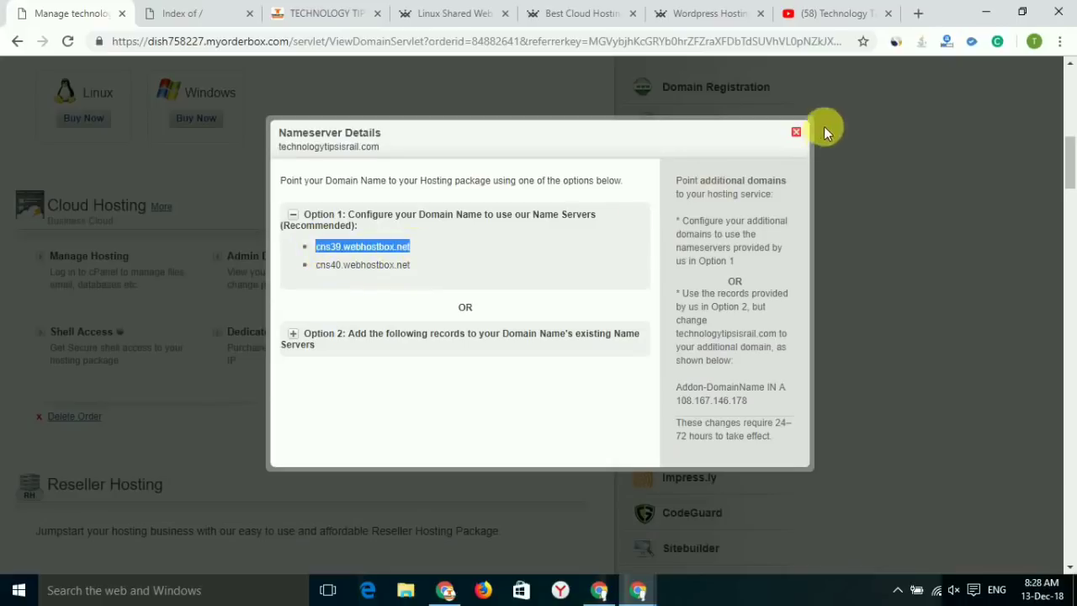
click(797, 133)
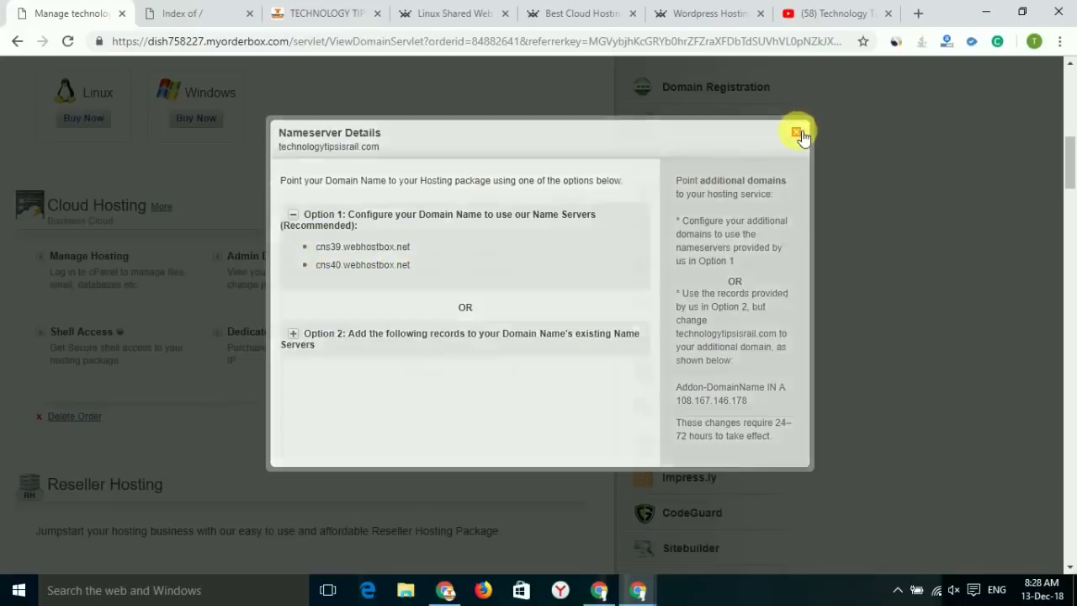
Step: Switch to the open israilvlog.com page and reload it to check what the domain currently serves
click(201, 6)
click(296, 41)
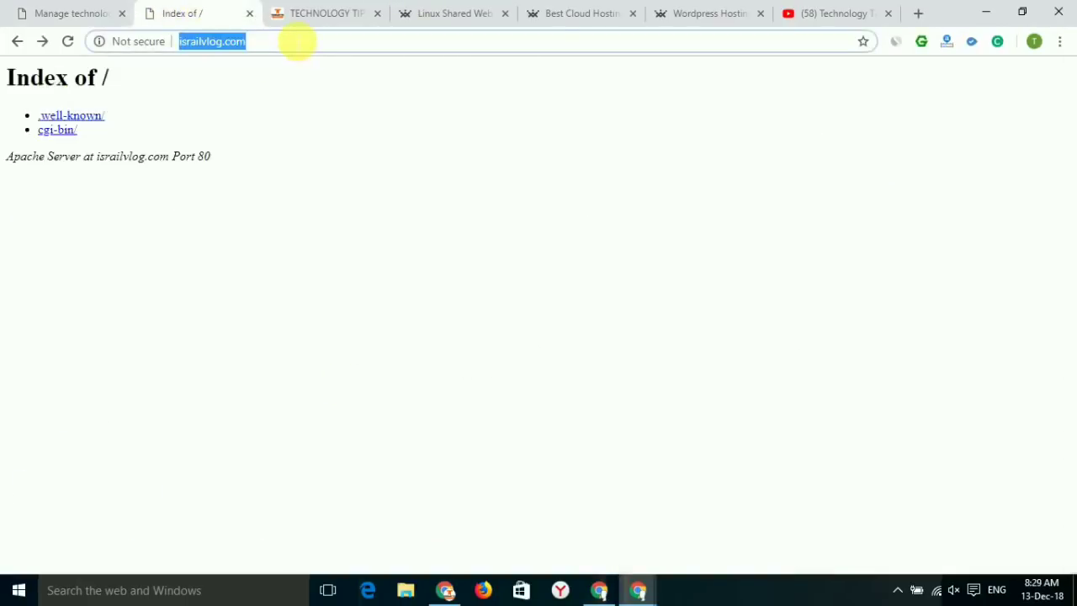
key(Return)
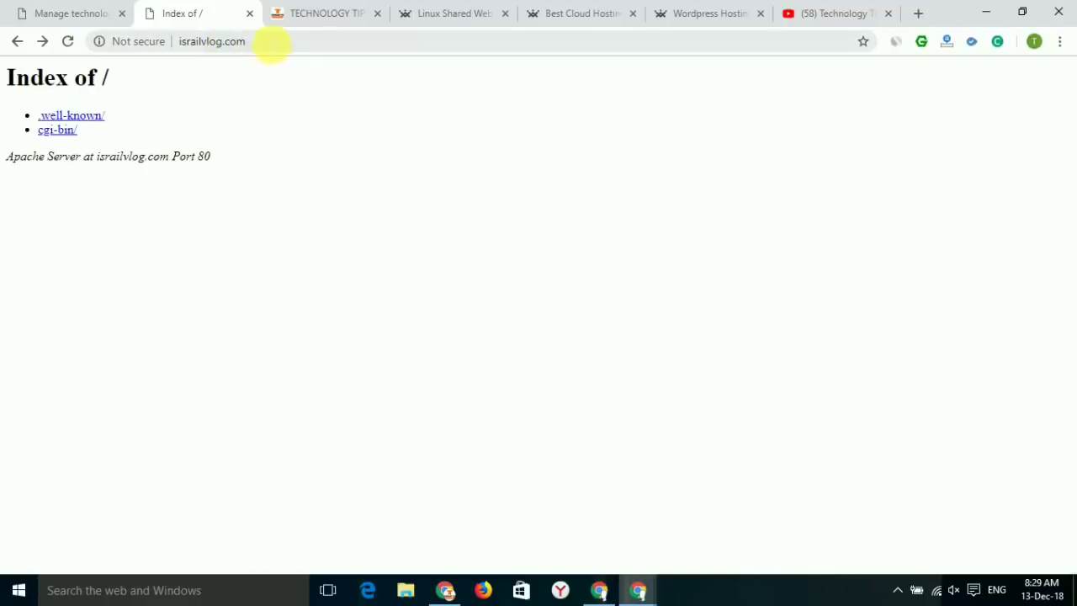
click(272, 44)
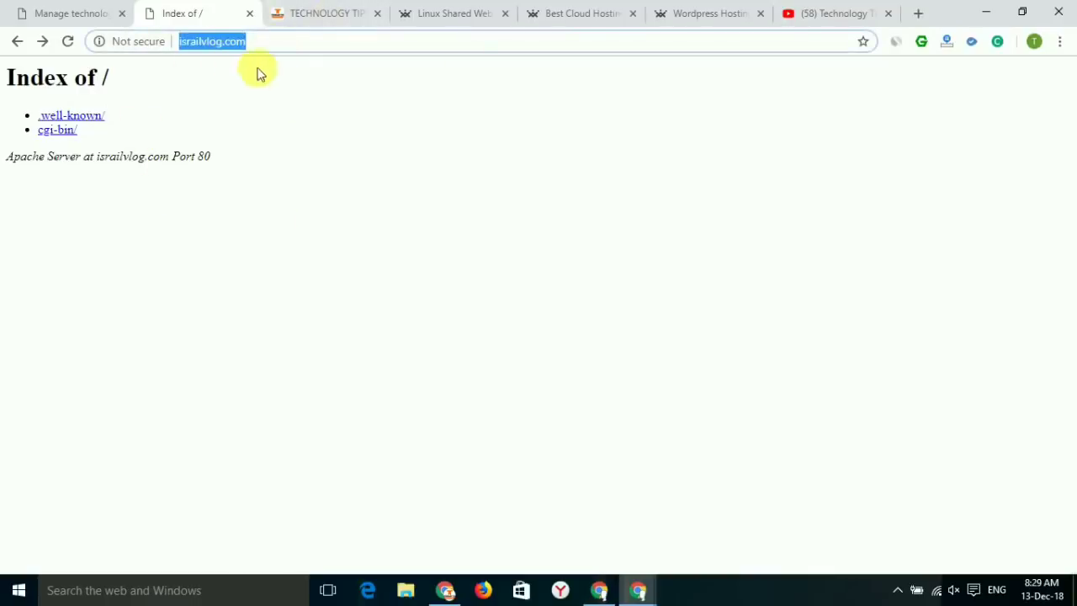
Step: Return to the order page, open Manage Hosting for the Cloud Hosting order, and maximize the cPanel window
click(70, 6)
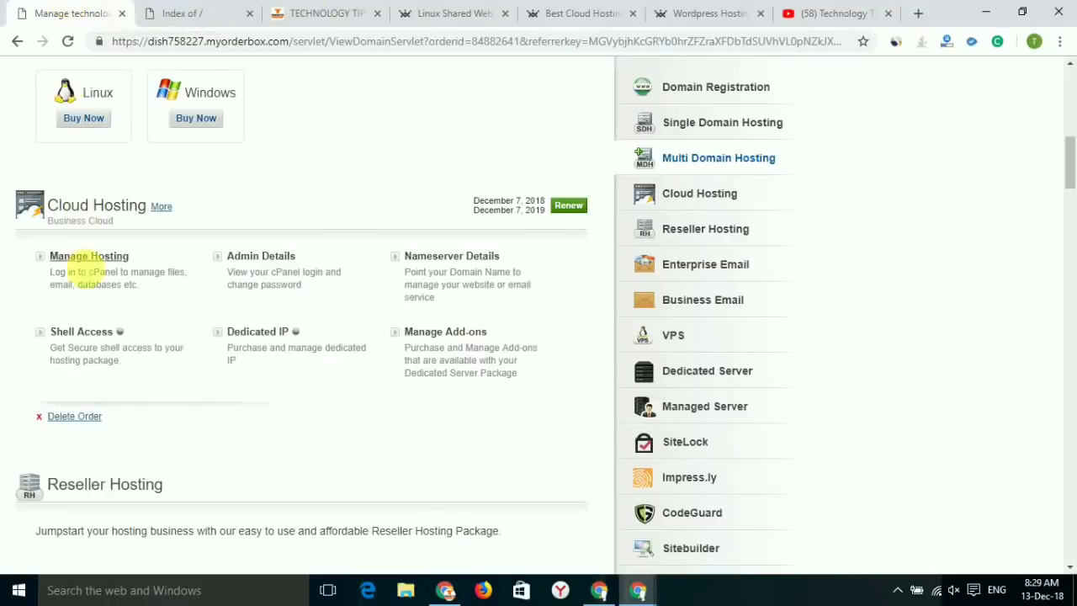
click(88, 255)
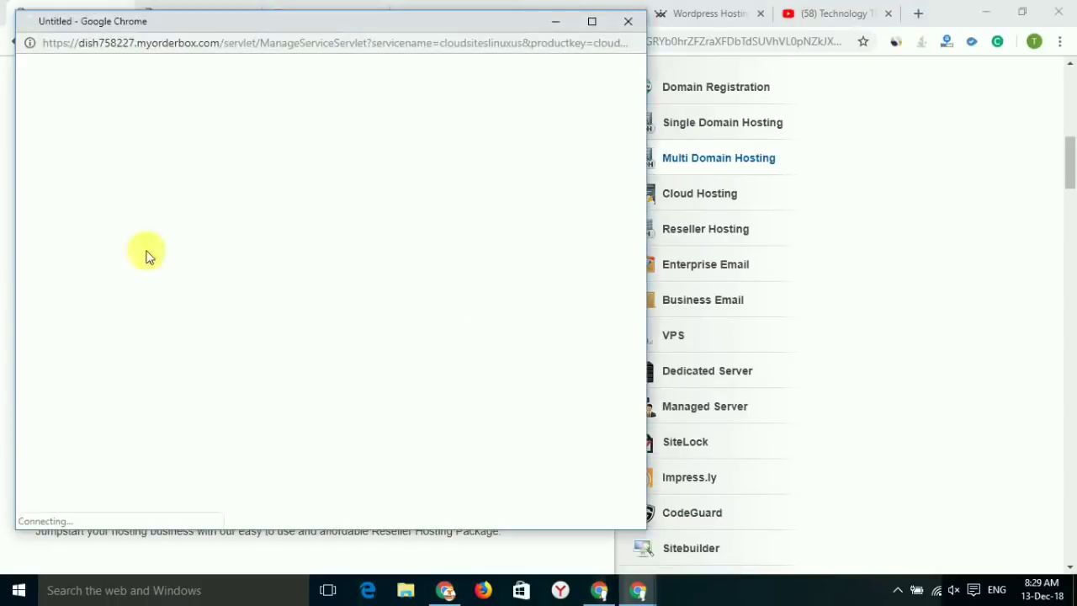
click(590, 20)
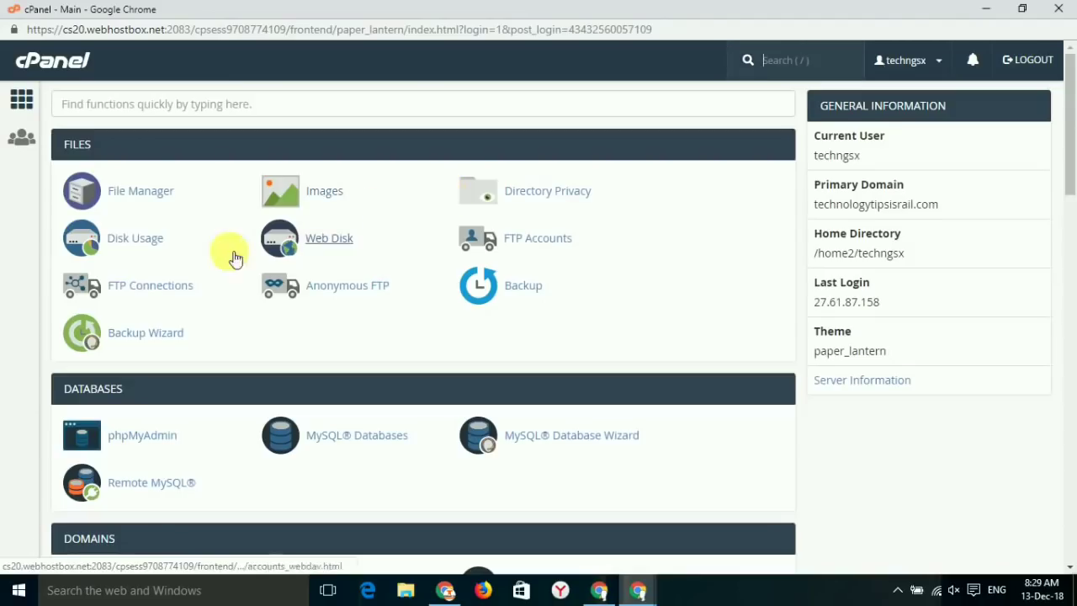
Step: Look through all the cPanel sections, from Files, Databases, Domains and Email down to Website Performance
scroll(225, 255, down, 1)
scroll(225, 254, down, 20)
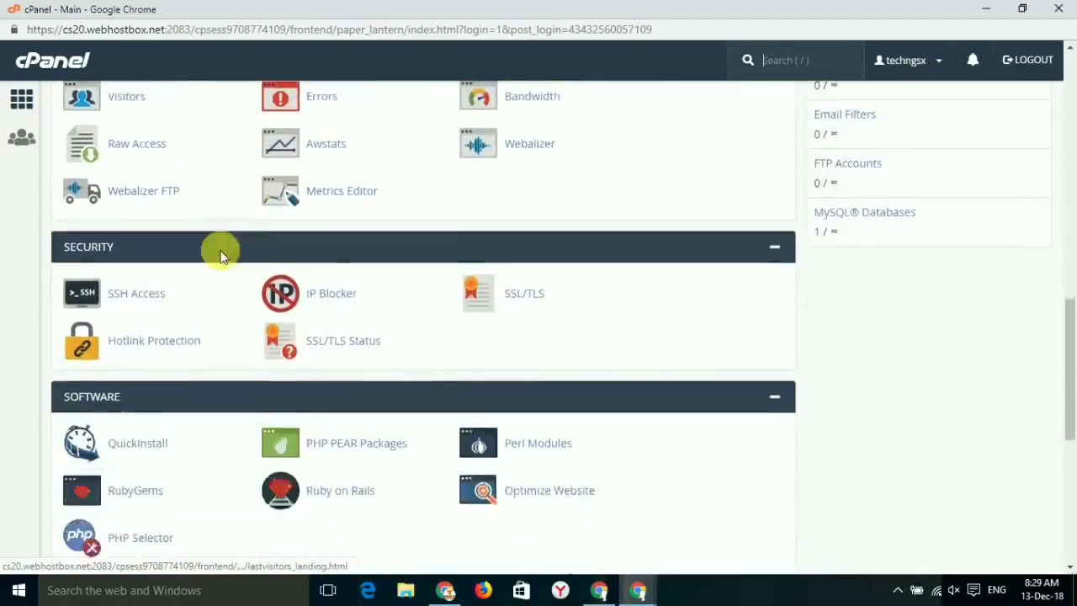
scroll(225, 320, up, 15)
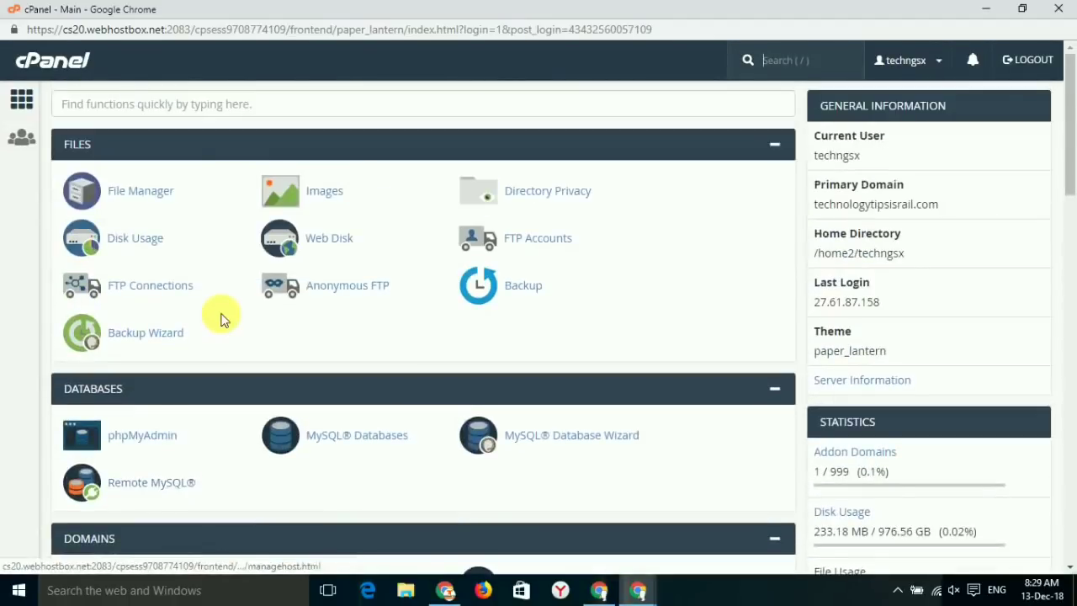
scroll(225, 313, down, 2)
scroll(222, 312, down, 15)
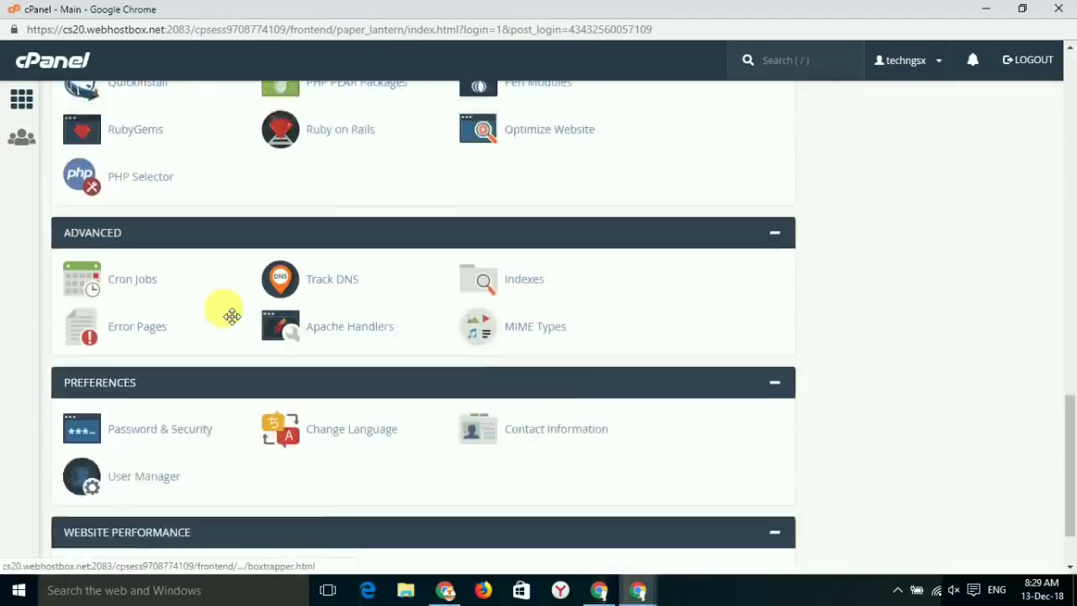
scroll(224, 315, up, 4)
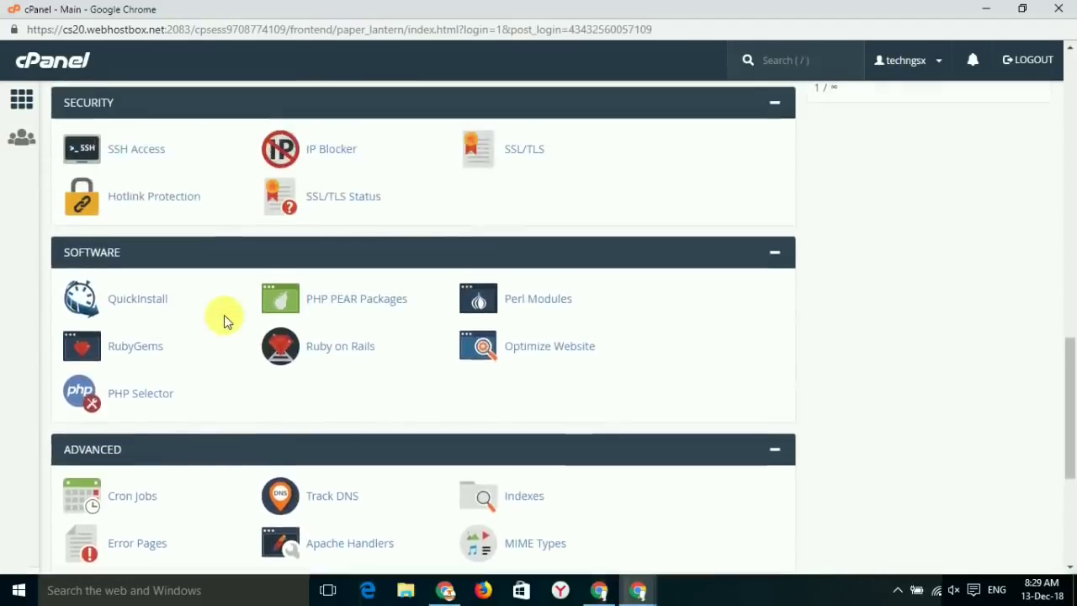
scroll(231, 322, up, 7)
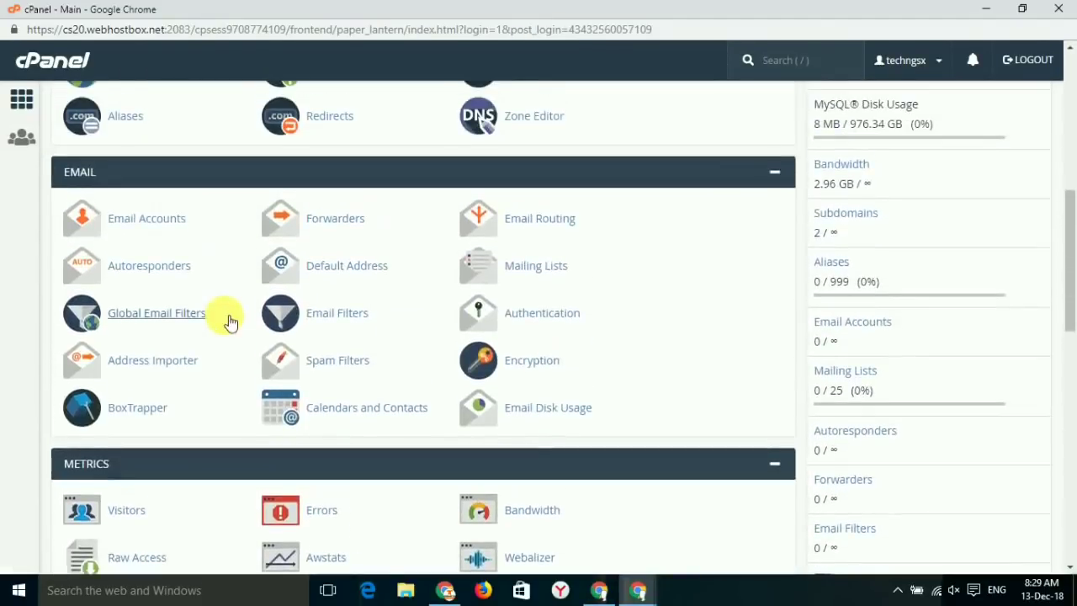
scroll(231, 322, up, 6)
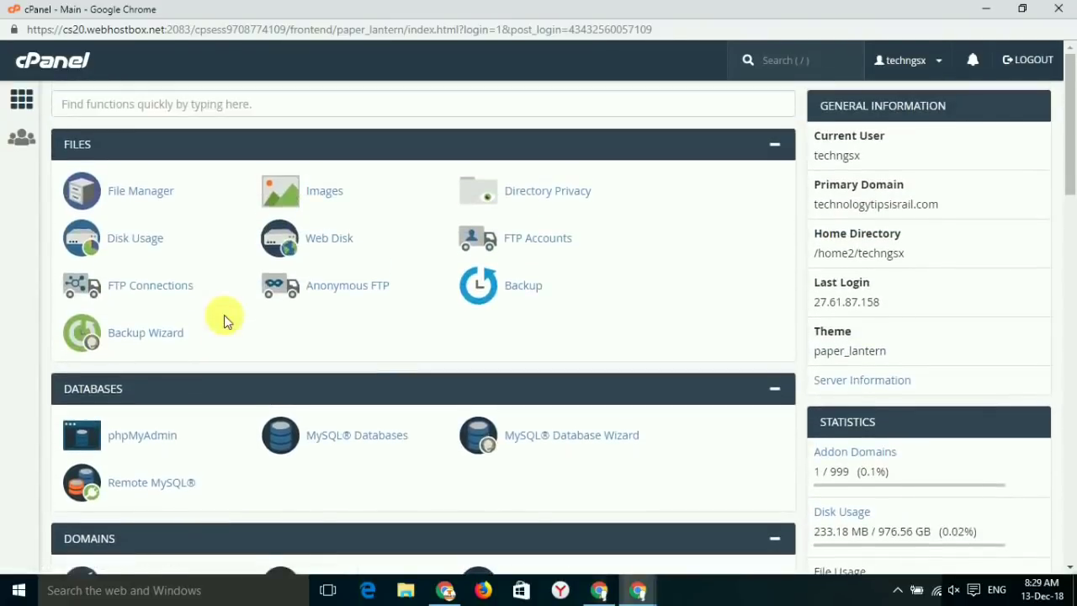
scroll(230, 322, down, 2)
scroll(231, 322, down, 8)
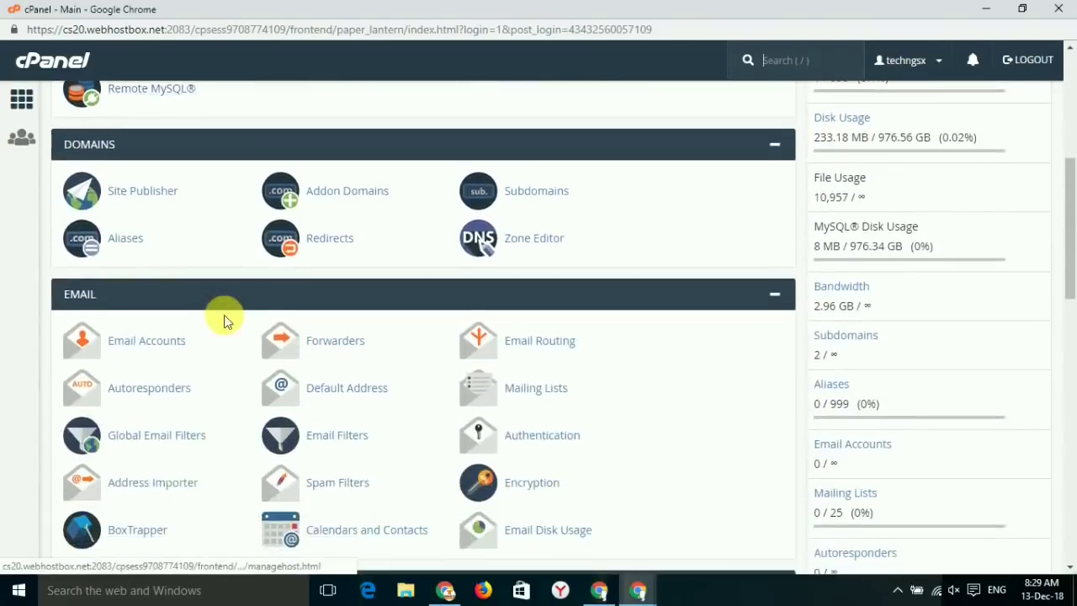
scroll(226, 321, down, 5)
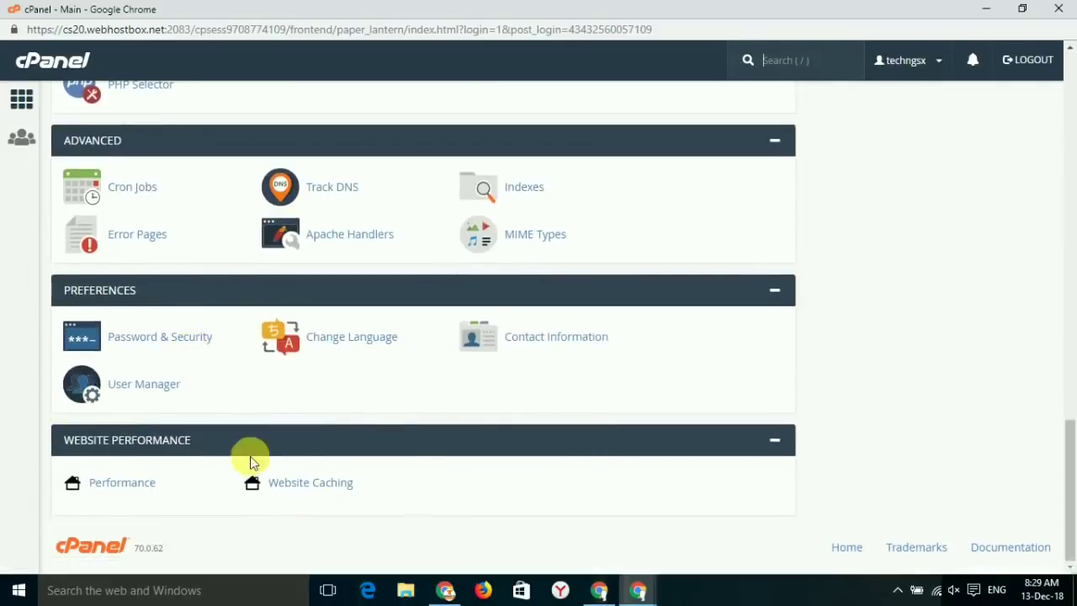
scroll(207, 452, up, 10)
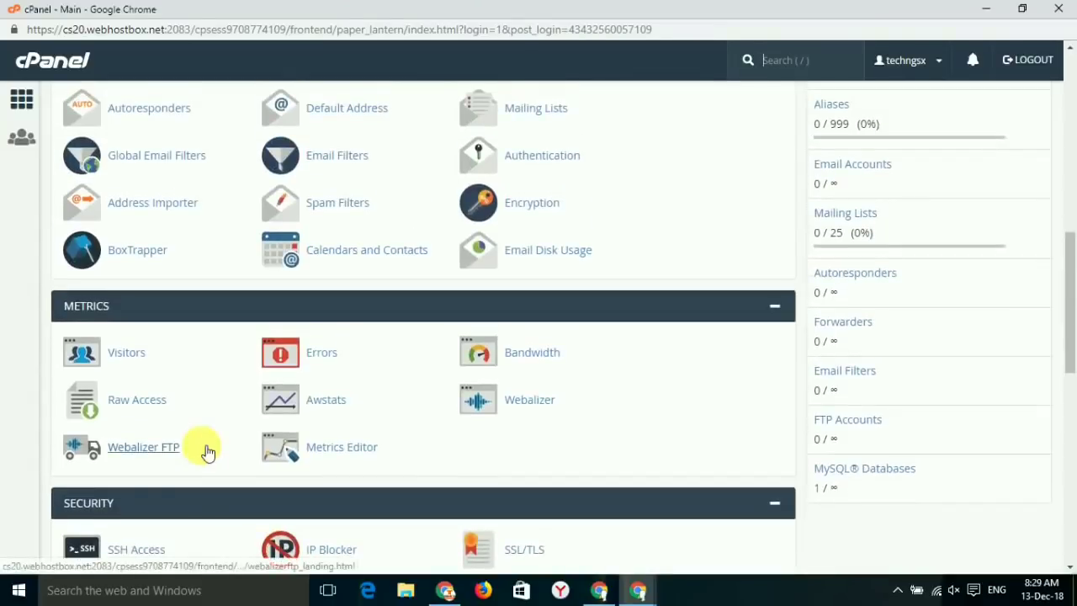
scroll(207, 452, up, 1)
scroll(207, 452, up, 1)
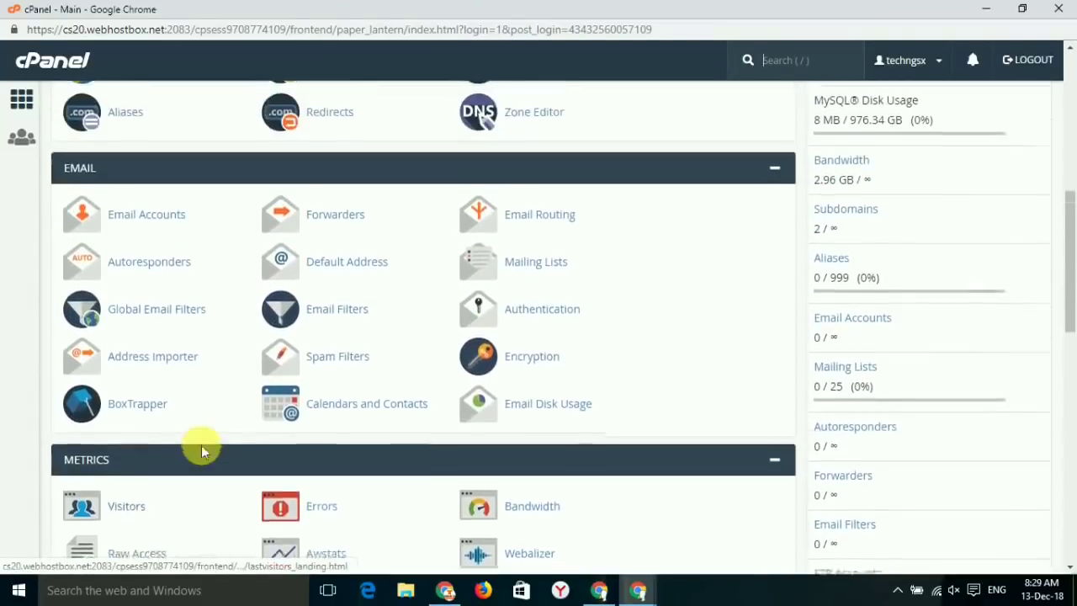
Step: Open QuickInstall from cPanel's Software section and go to its WordPress installation page
scroll(202, 445, down, 6)
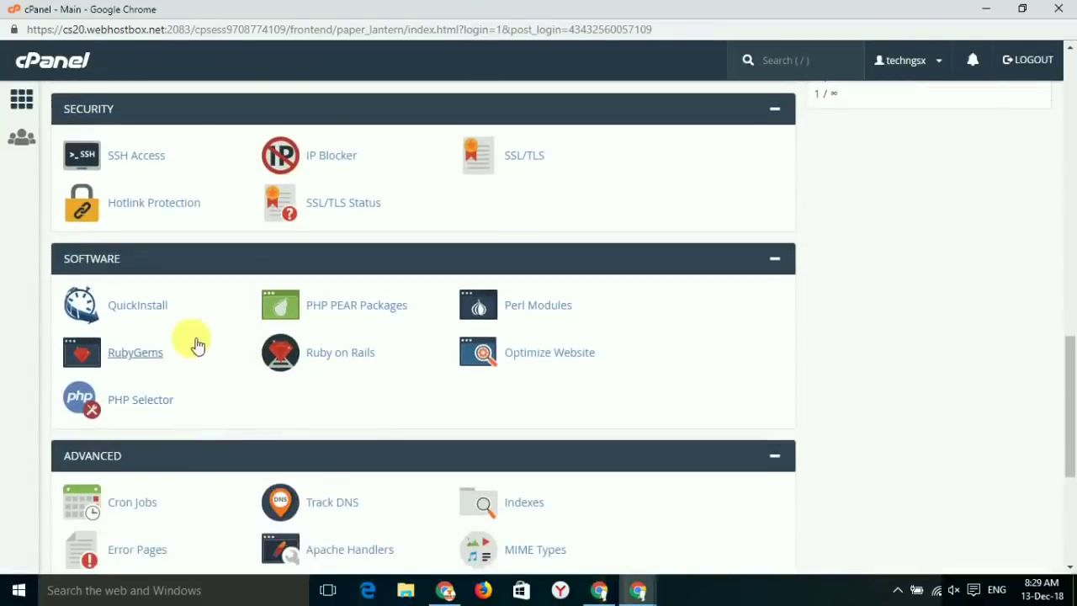
click(132, 308)
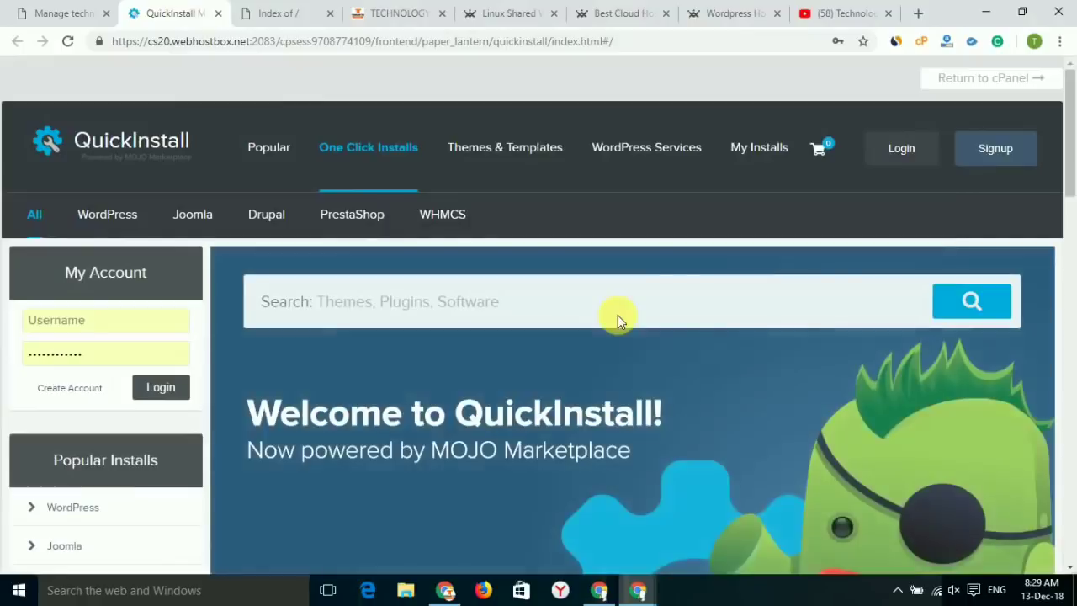
scroll(446, 349, down, 3)
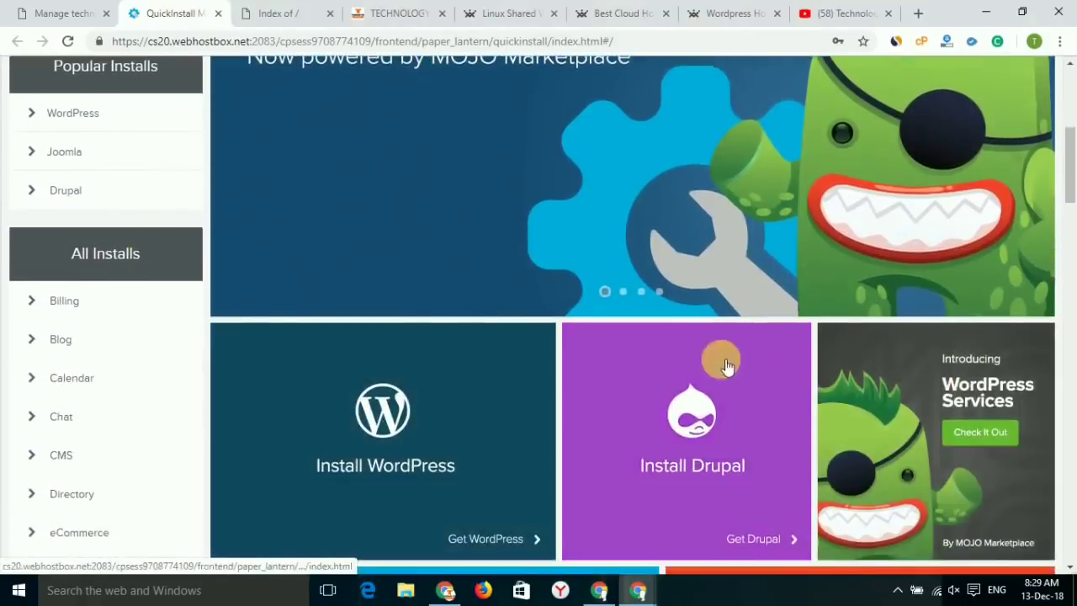
scroll(673, 370, down, 4)
scroll(589, 387, up, 3)
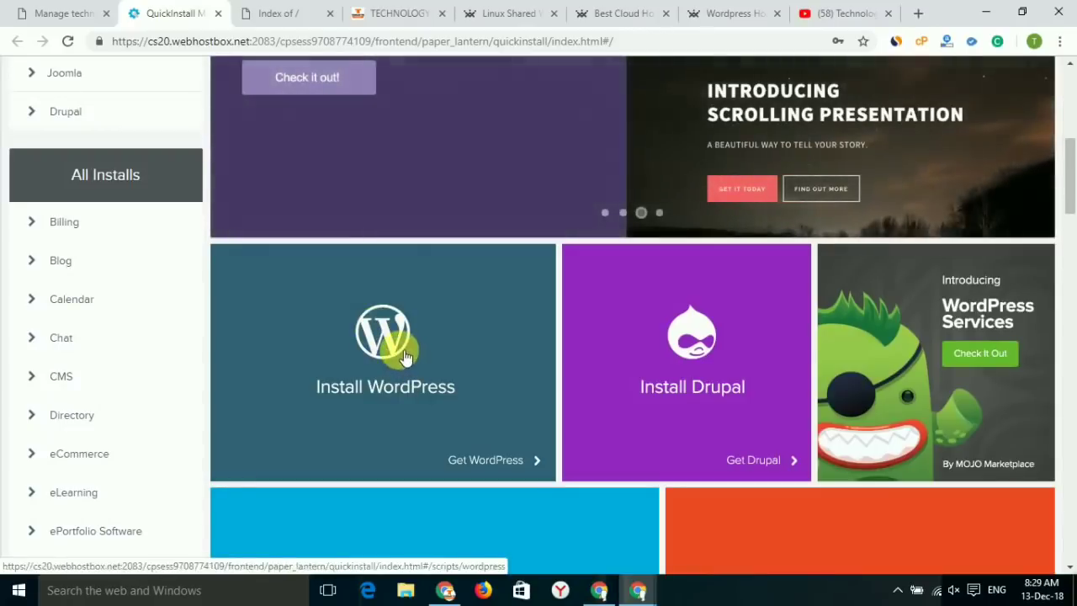
click(407, 350)
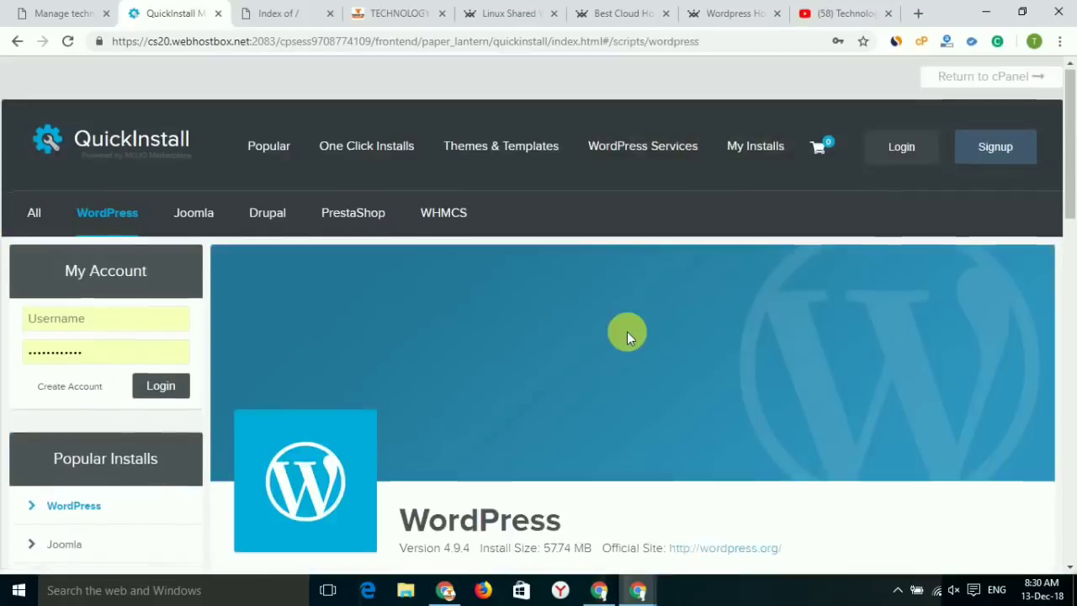
Step: Compare the free WordPress installation option with the premium options, and read the description of the free one
scroll(628, 331, down, 6)
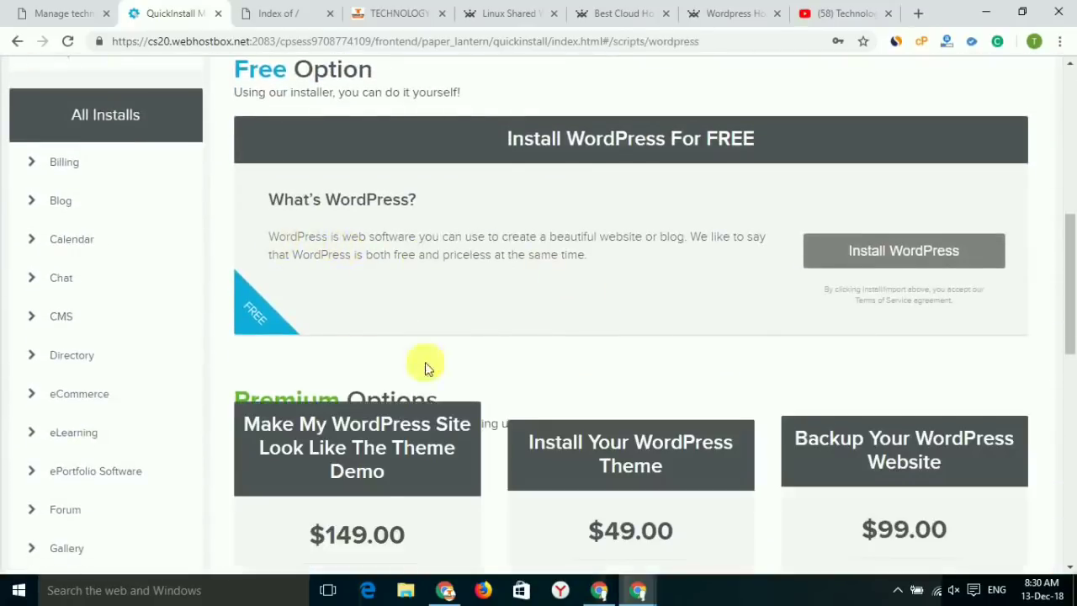
scroll(513, 339, down, 4)
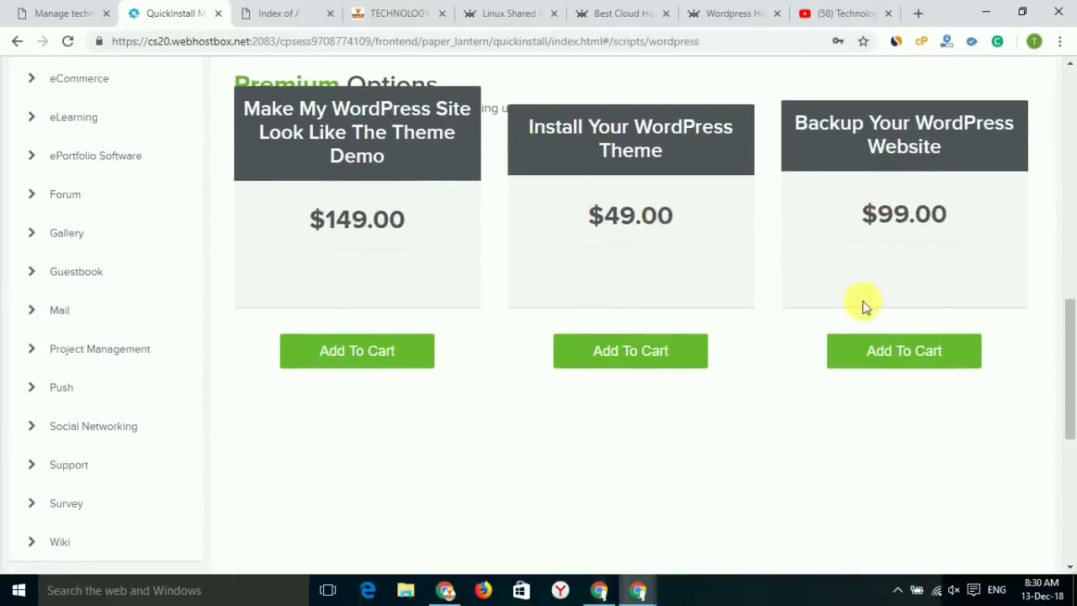
scroll(497, 413, up, 3)
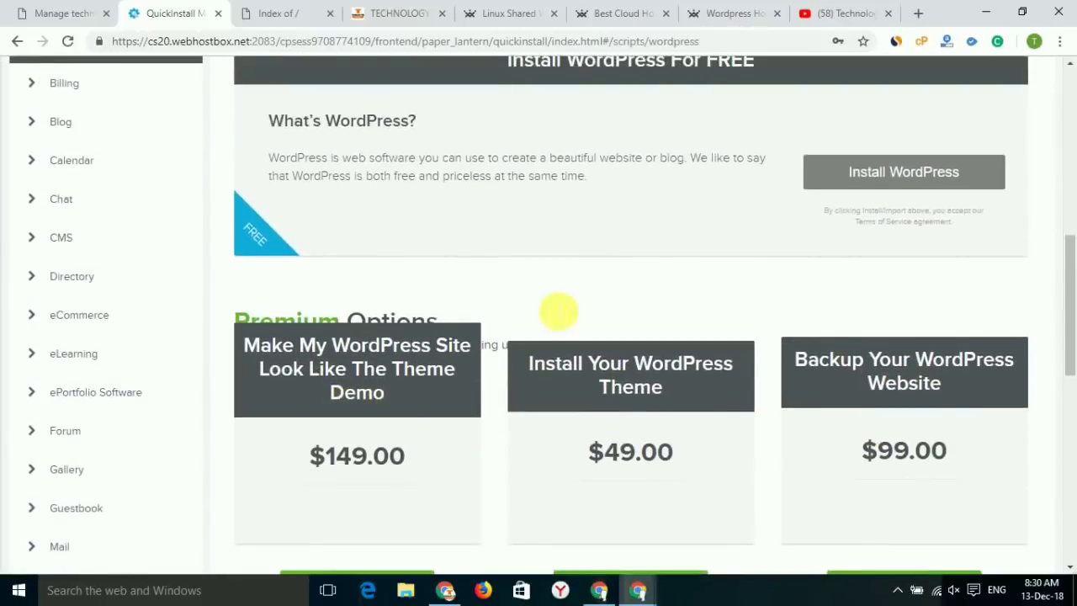
scroll(394, 326, up, 1)
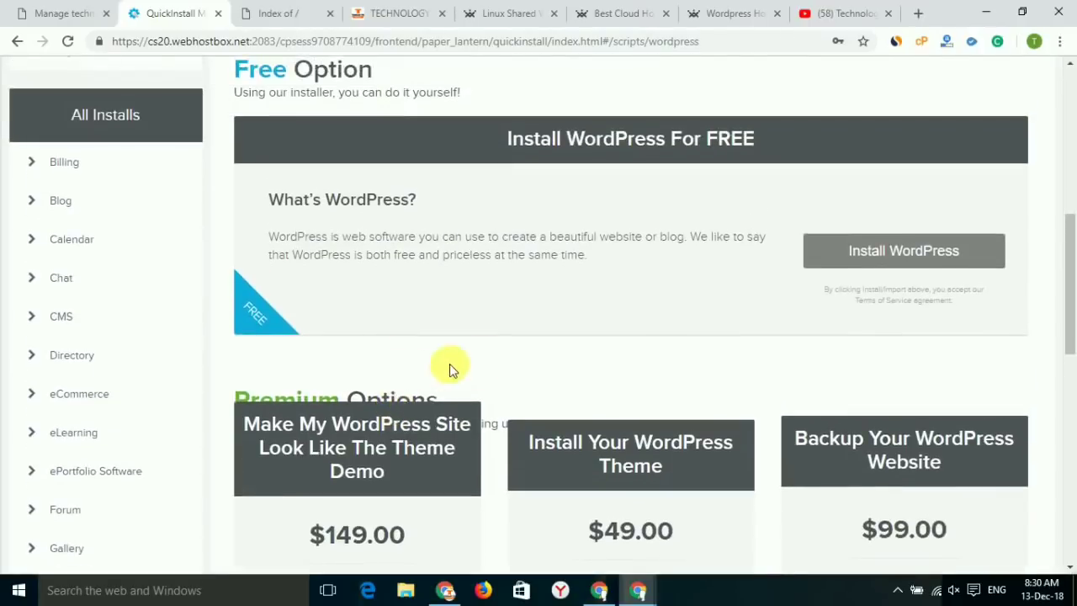
scroll(471, 370, down, 2)
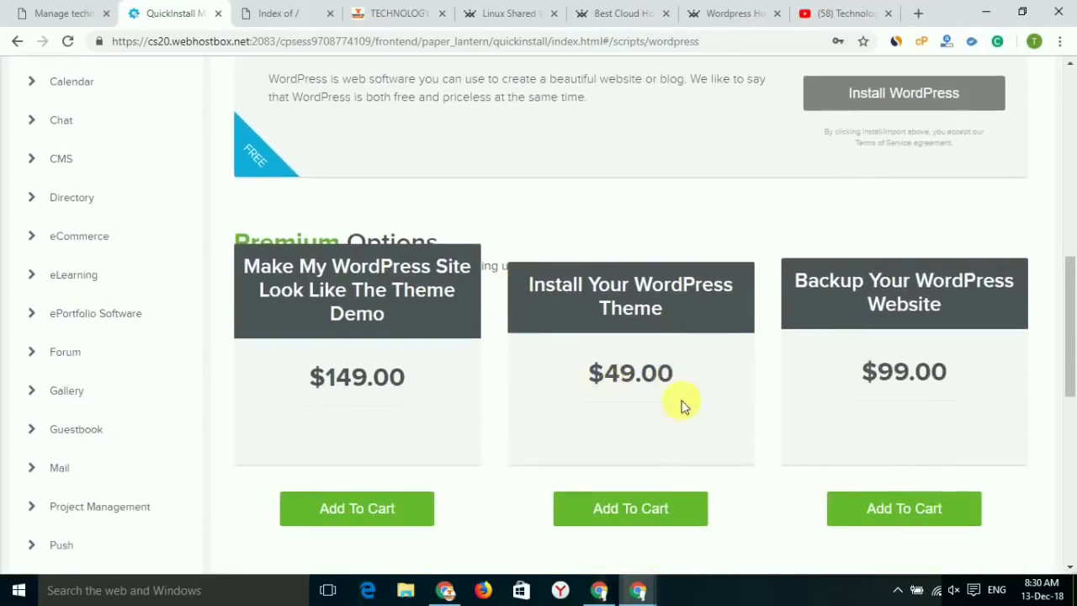
scroll(822, 378, up, 1)
scroll(822, 379, up, 1)
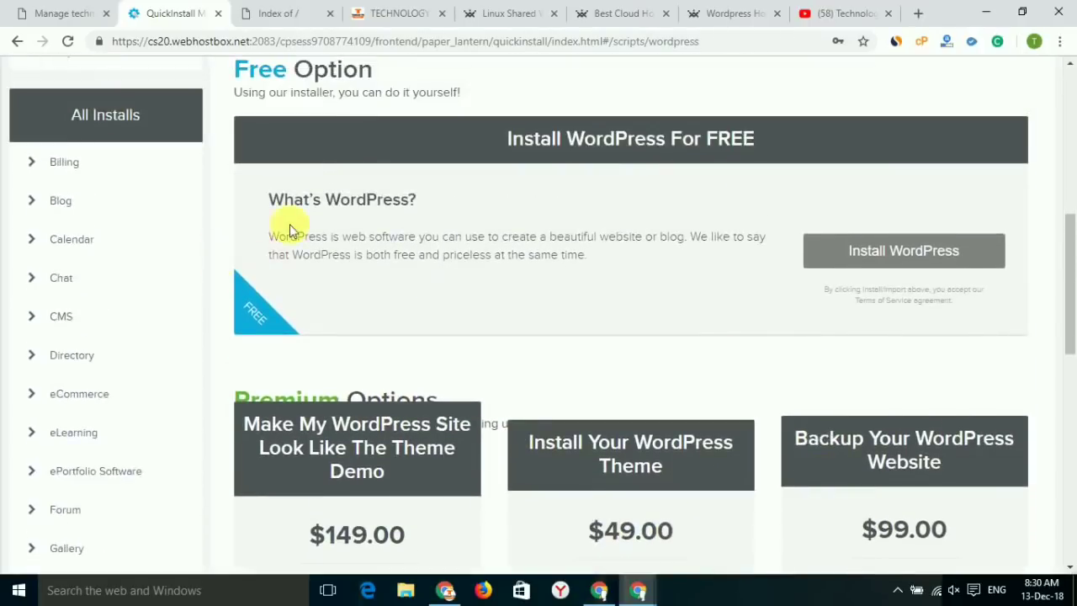
drag(264, 237, 391, 266)
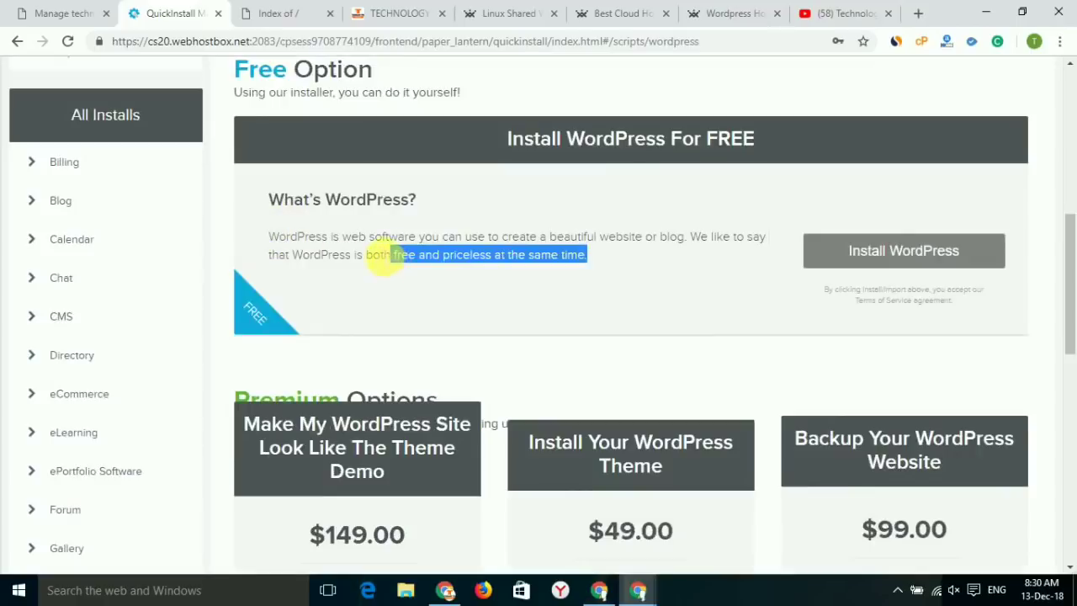
click(383, 259)
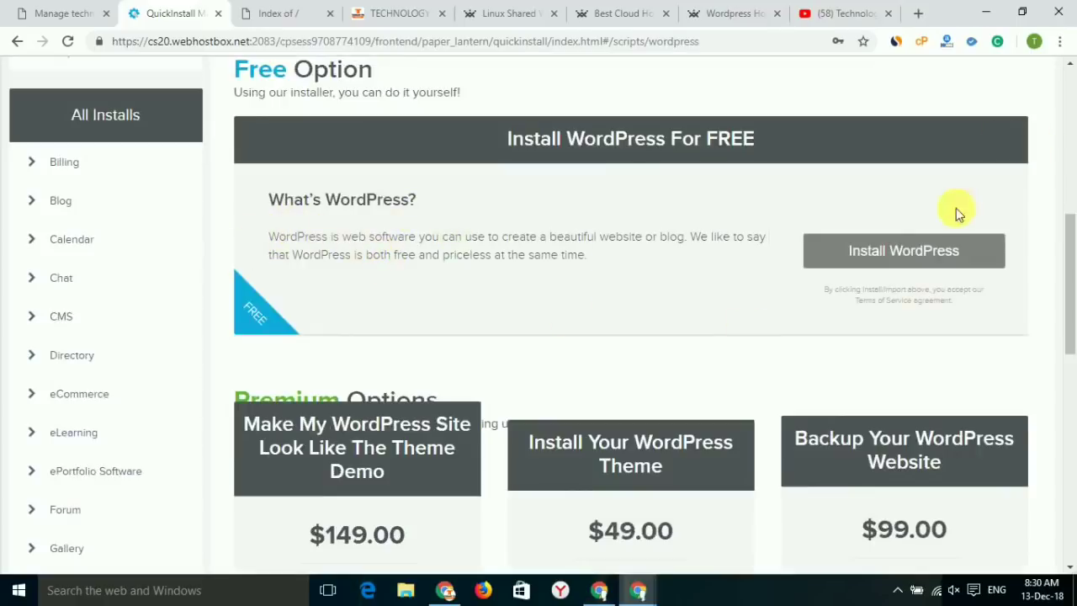
Step: Start the free WordPress installation and select israilvlog.com as the target domain, leaving the install path empty
click(926, 250)
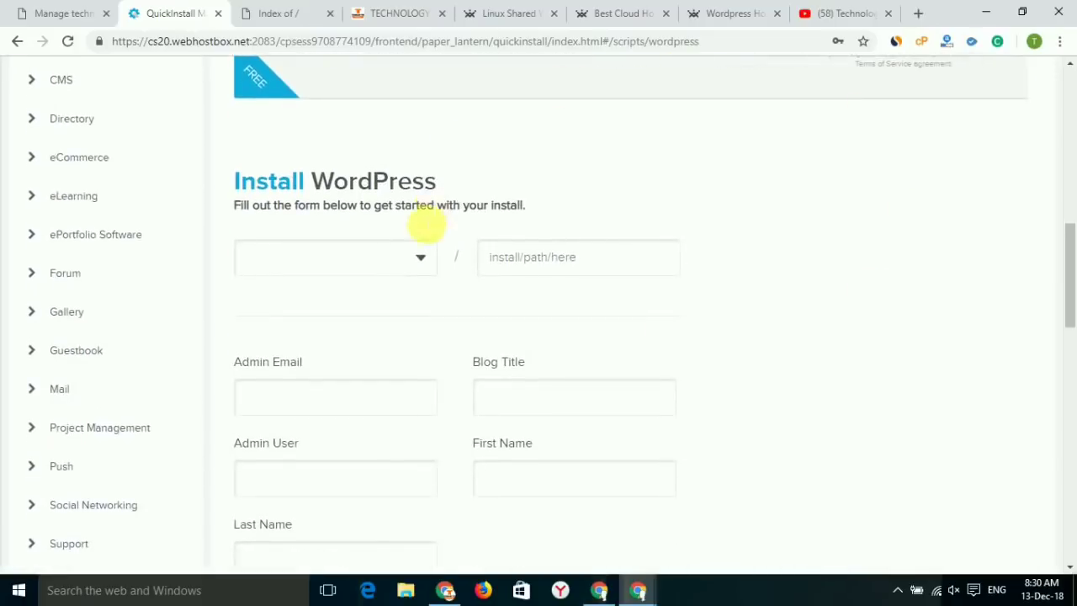
scroll(432, 288, down, 1)
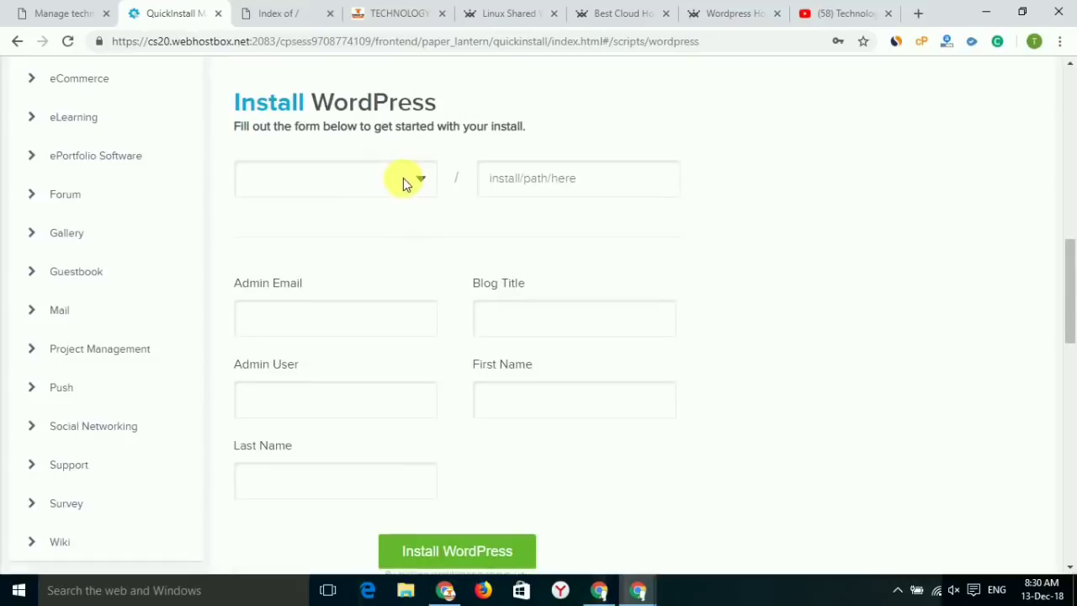
click(403, 180)
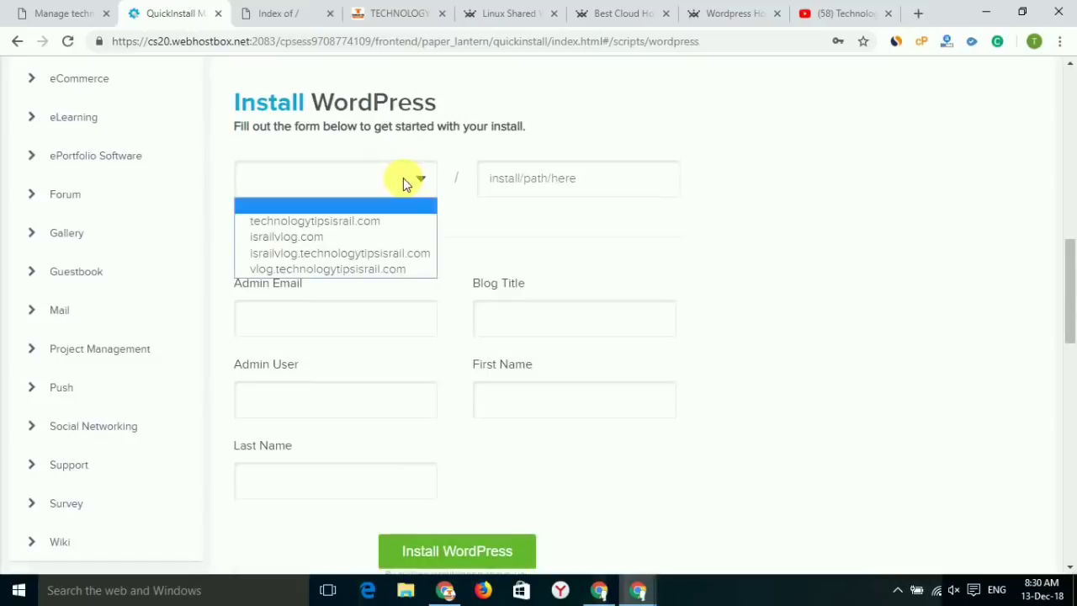
click(311, 238)
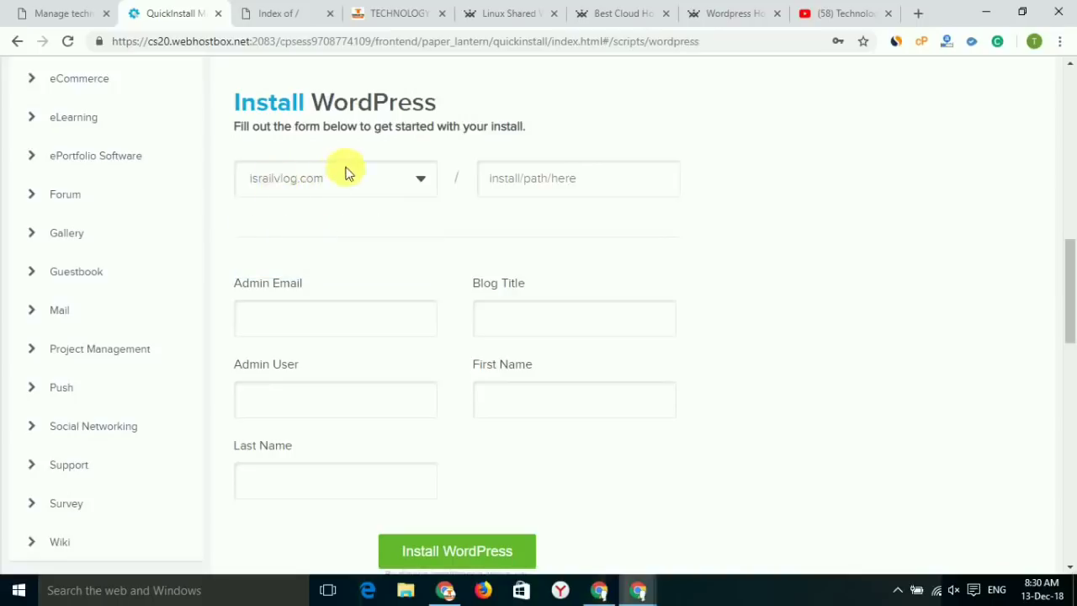
click(505, 190)
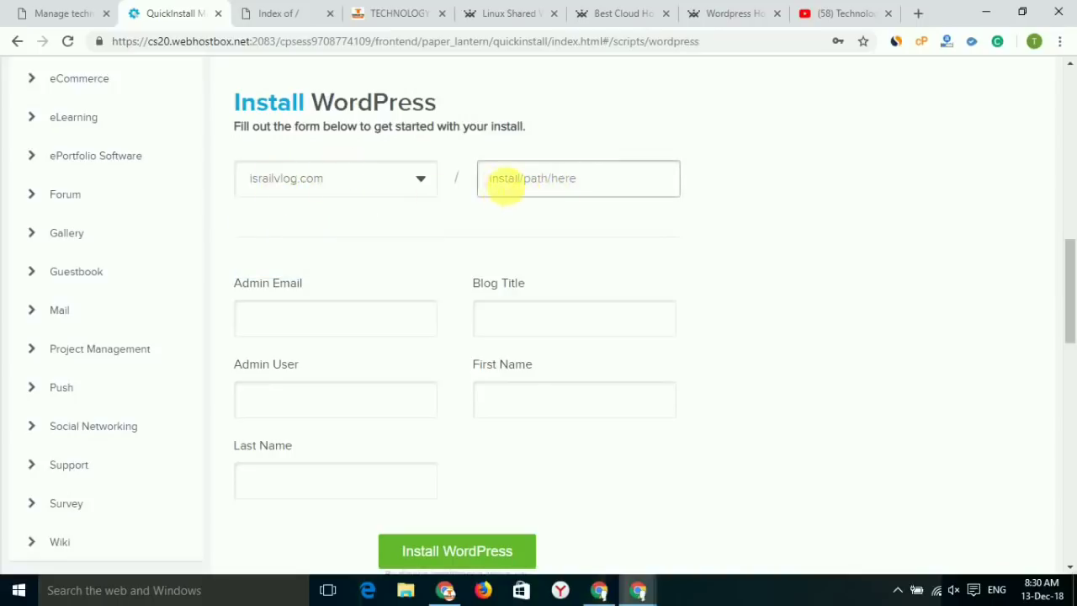
click(822, 221)
scroll(403, 295, down, 1)
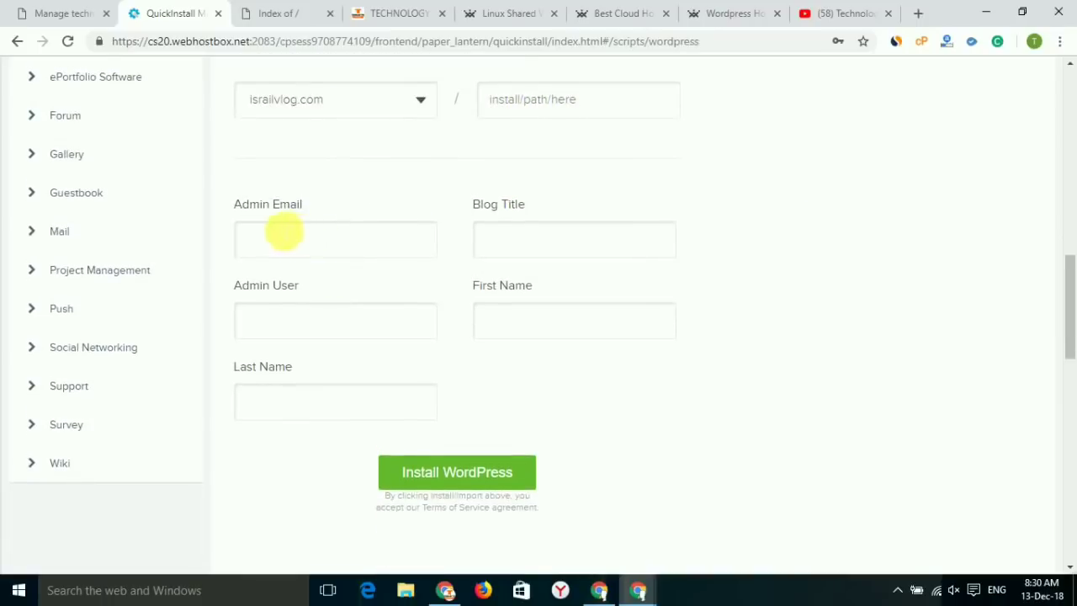
Step: Fill in the admin email from the saved details and replace the filled-in first name with the site owner's first name
click(275, 241)
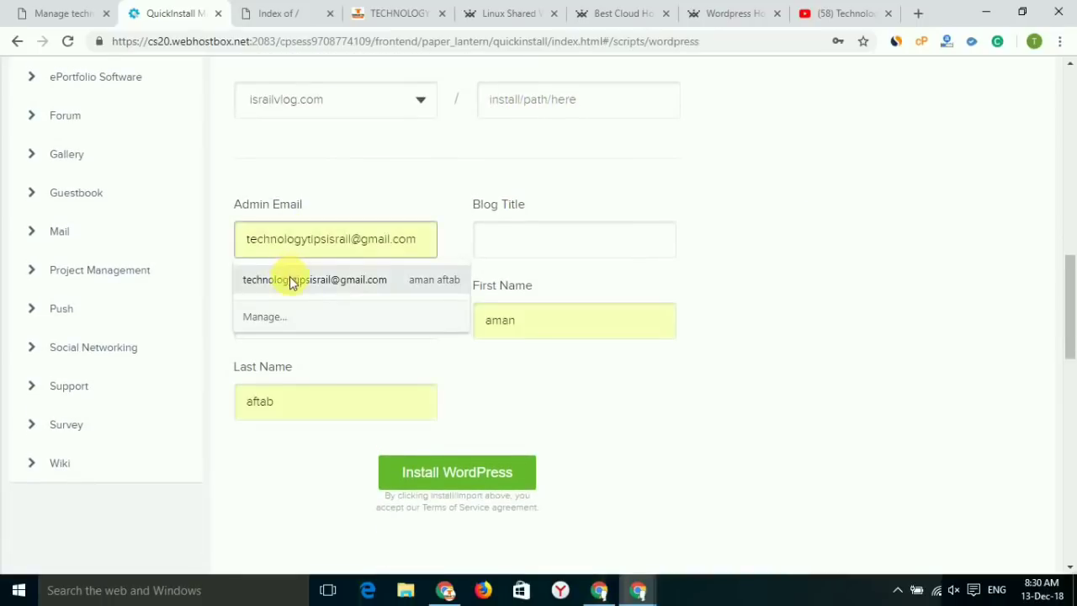
click(290, 281)
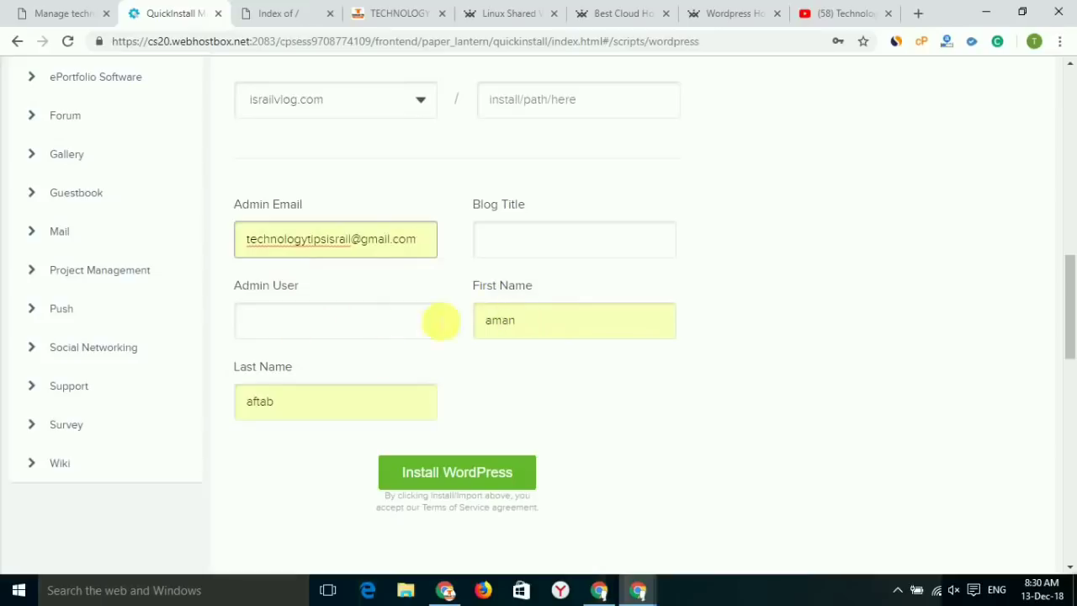
click(560, 320)
drag(518, 321, 461, 320)
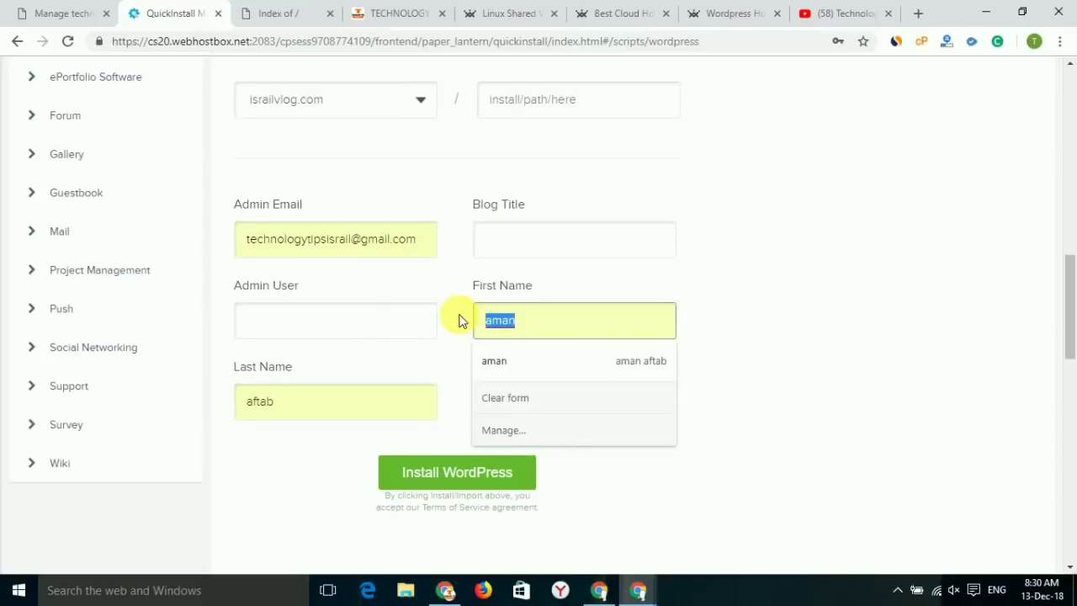
text(Md Israil)
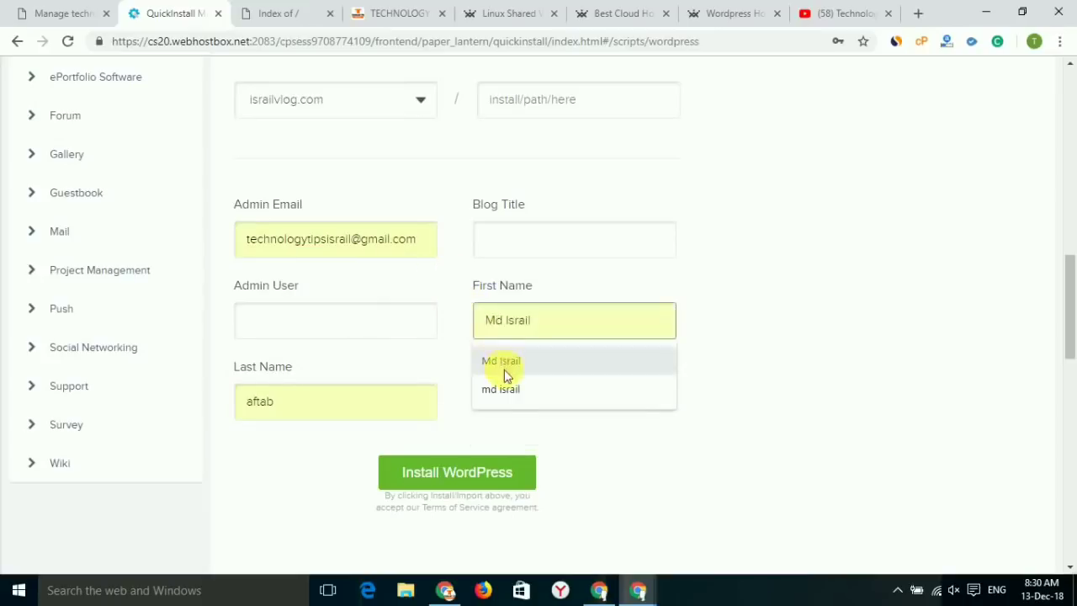
click(504, 370)
Step: Replace the last name with the site owner's and enter the admin username in the WordPress install form
click(284, 404)
drag(283, 404, 237, 401)
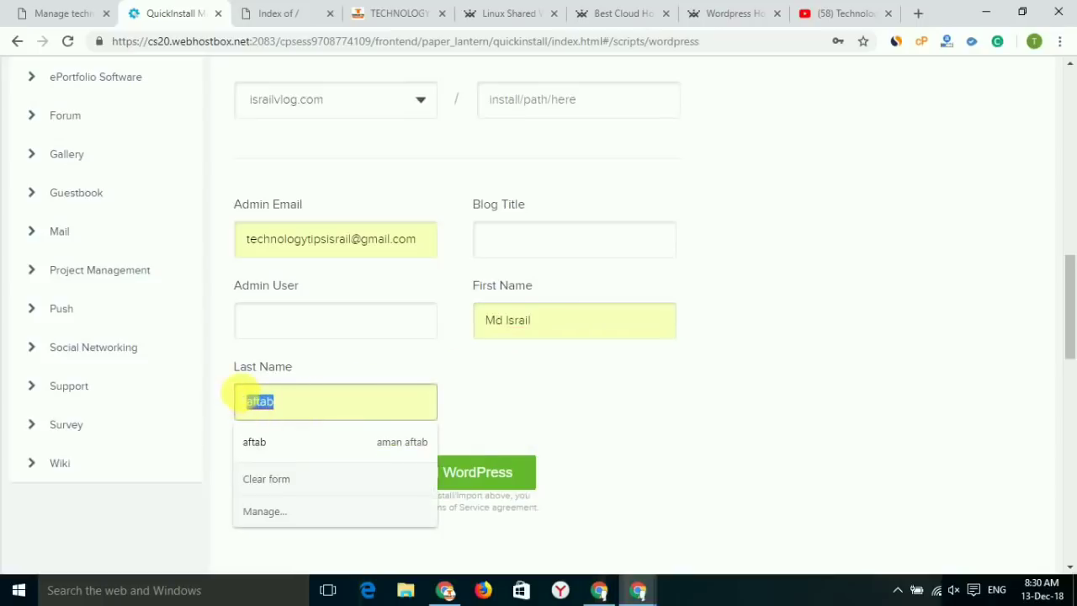
key(BackSpace)
text(ans)
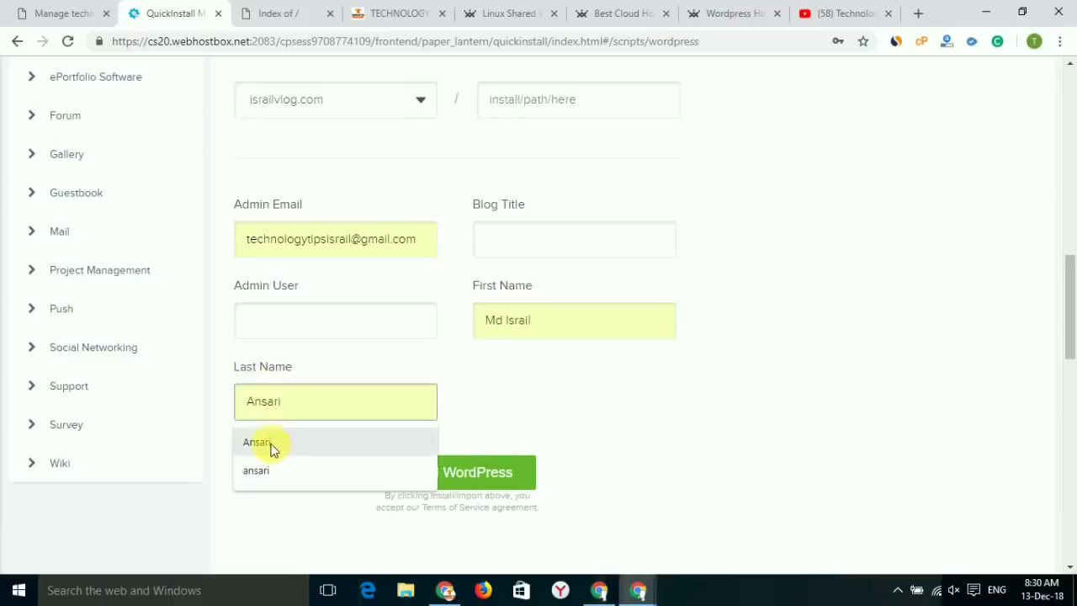
click(271, 446)
click(282, 319)
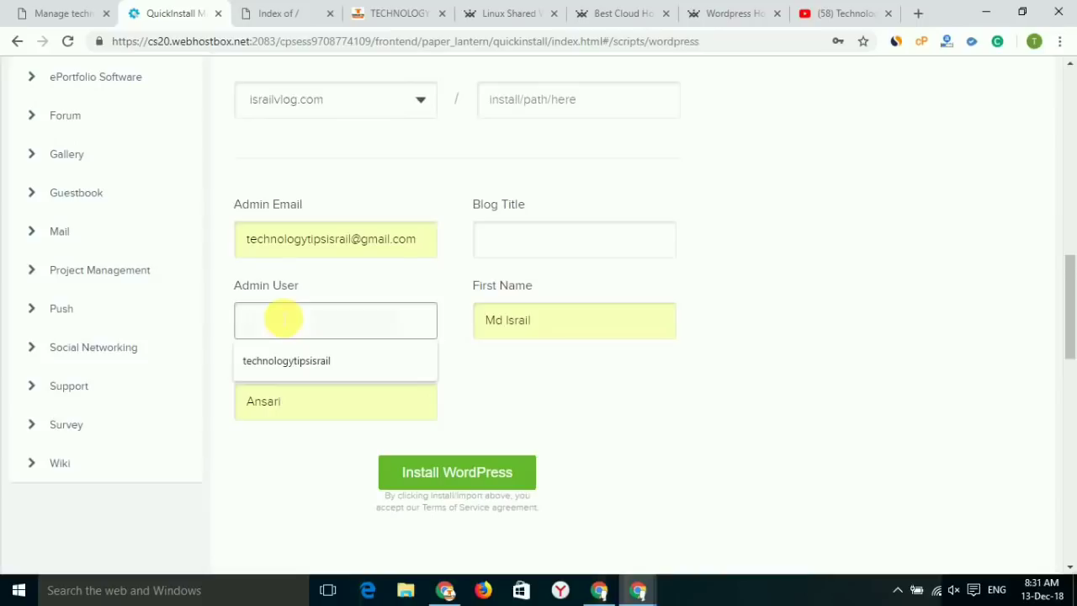
click(837, 335)
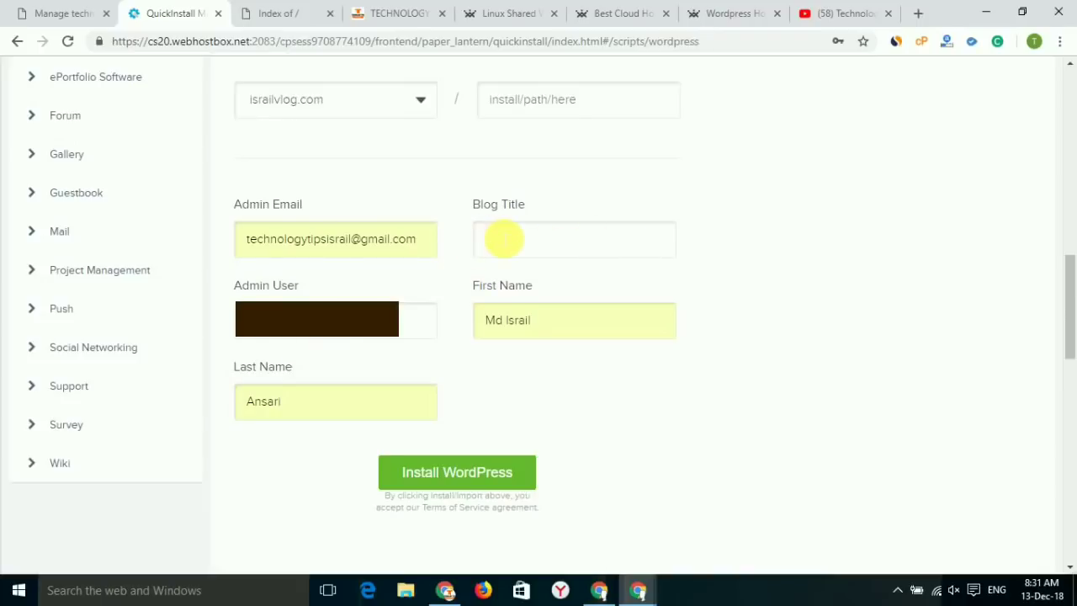
Step: Set the blog title to israilvlog and start the WordPress installation
click(503, 239)
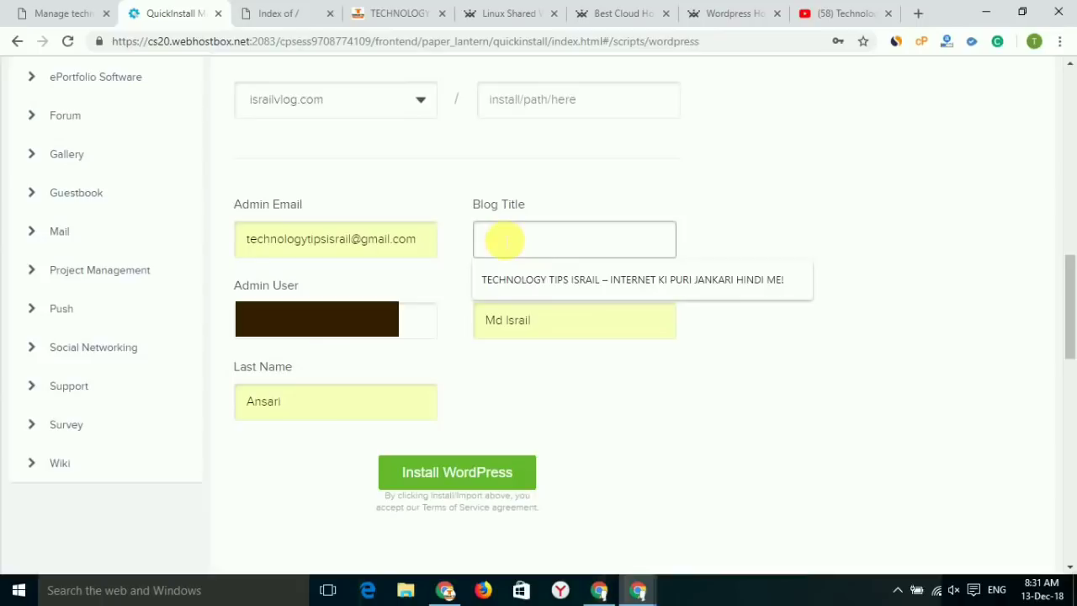
right_click(503, 240)
click(527, 329)
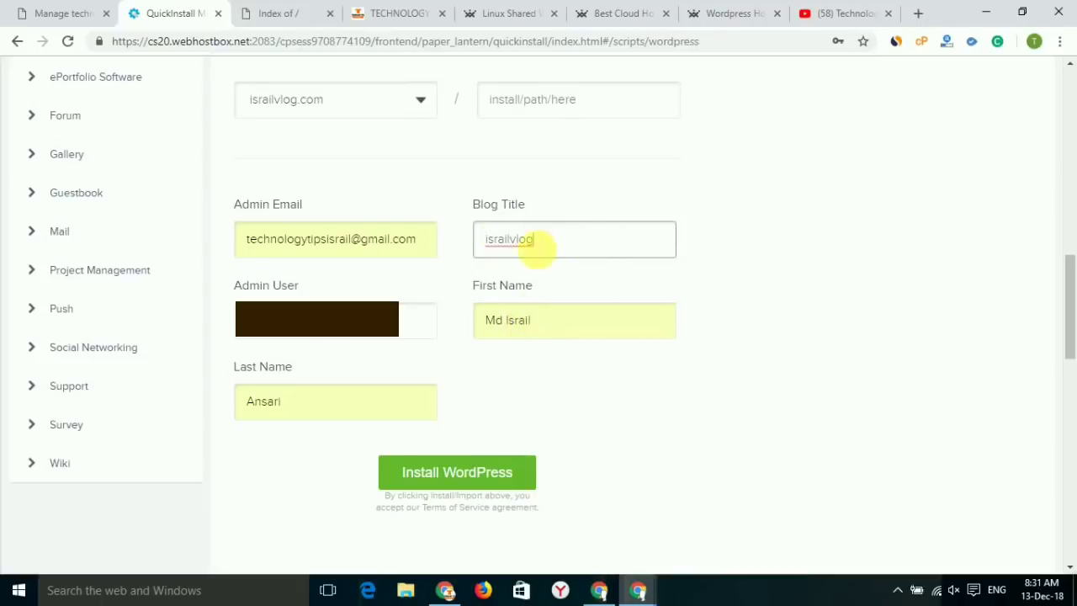
click(887, 248)
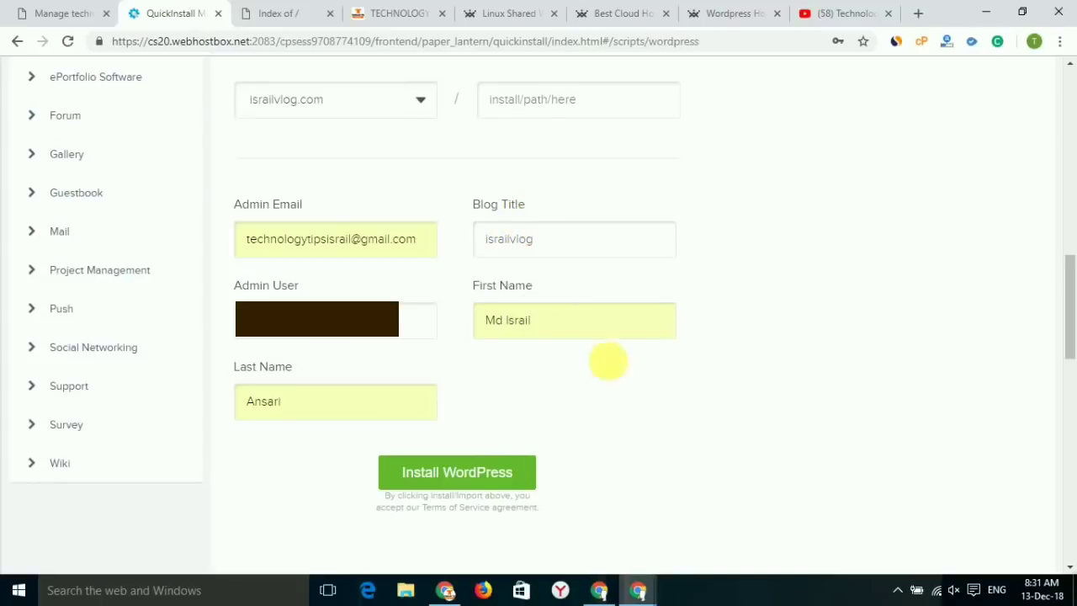
click(469, 478)
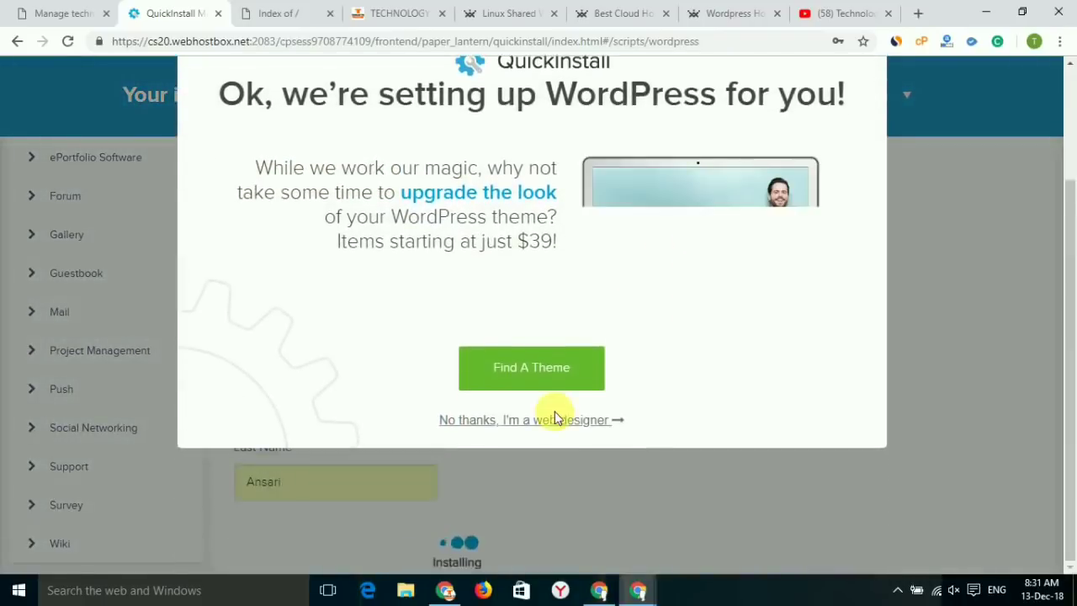
Step: Open the theme marketplace from the setup message, dismiss the message, and look through the most popular WordPress themes and their prices
click(583, 386)
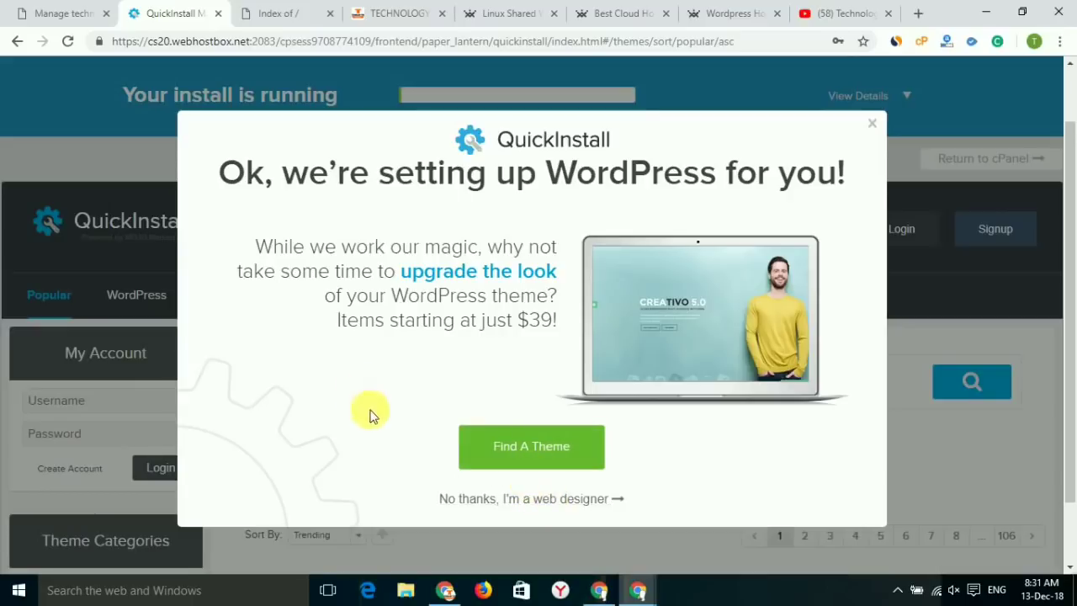
click(874, 123)
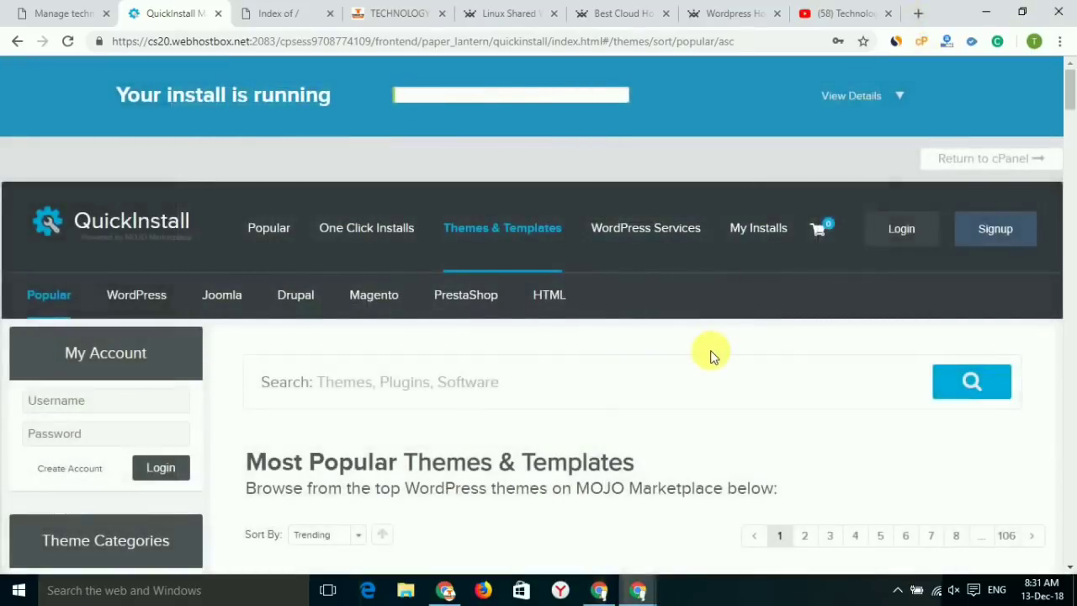
scroll(711, 355, down, 3)
scroll(711, 356, down, 1)
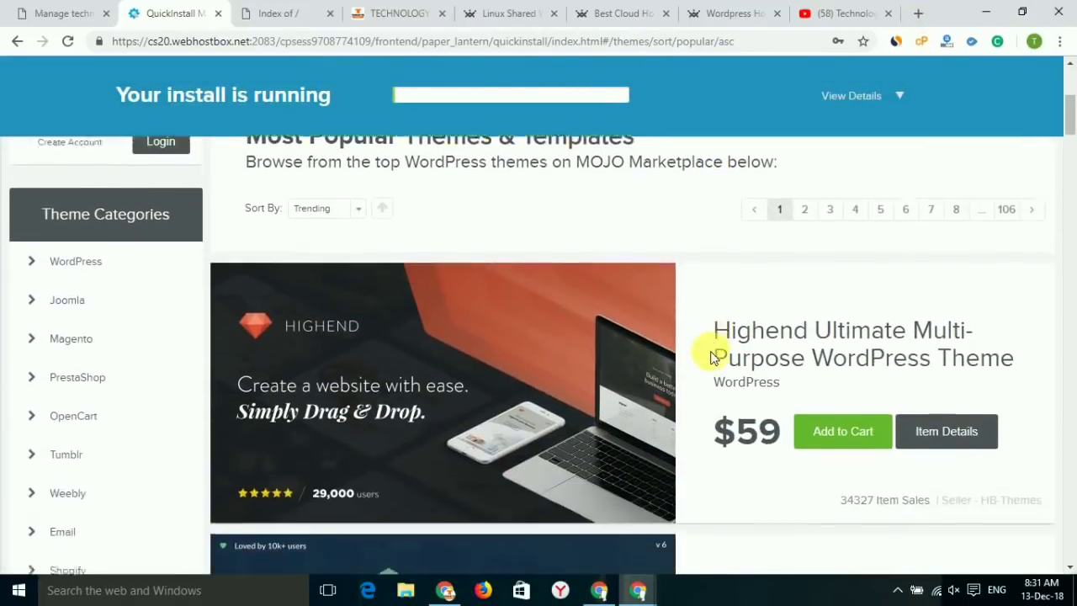
scroll(711, 356, down, 1)
scroll(711, 356, up, 4)
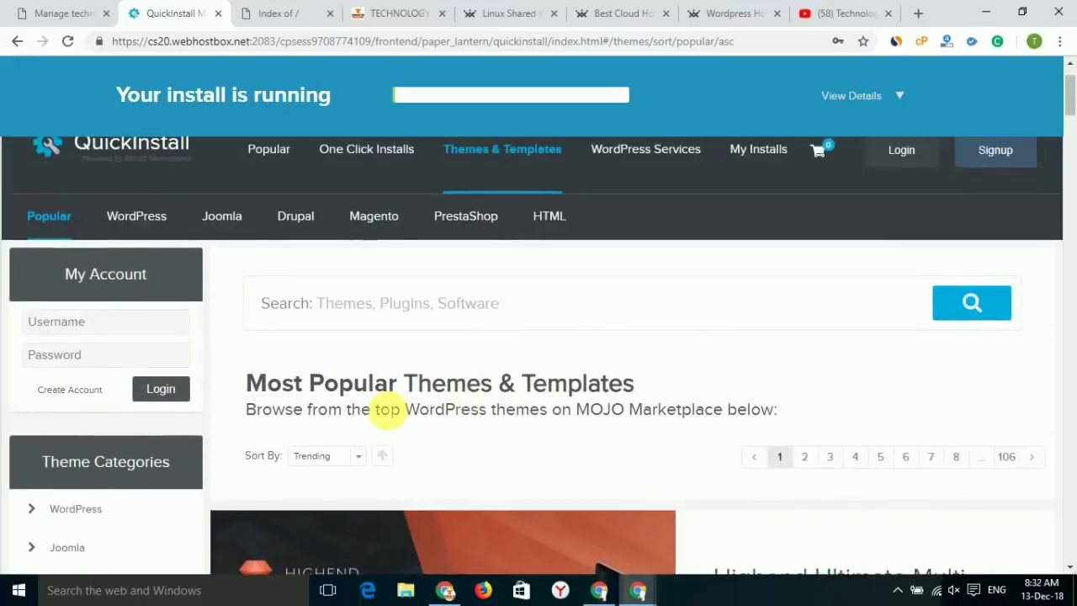
scroll(336, 395, down, 1)
scroll(510, 356, down, 5)
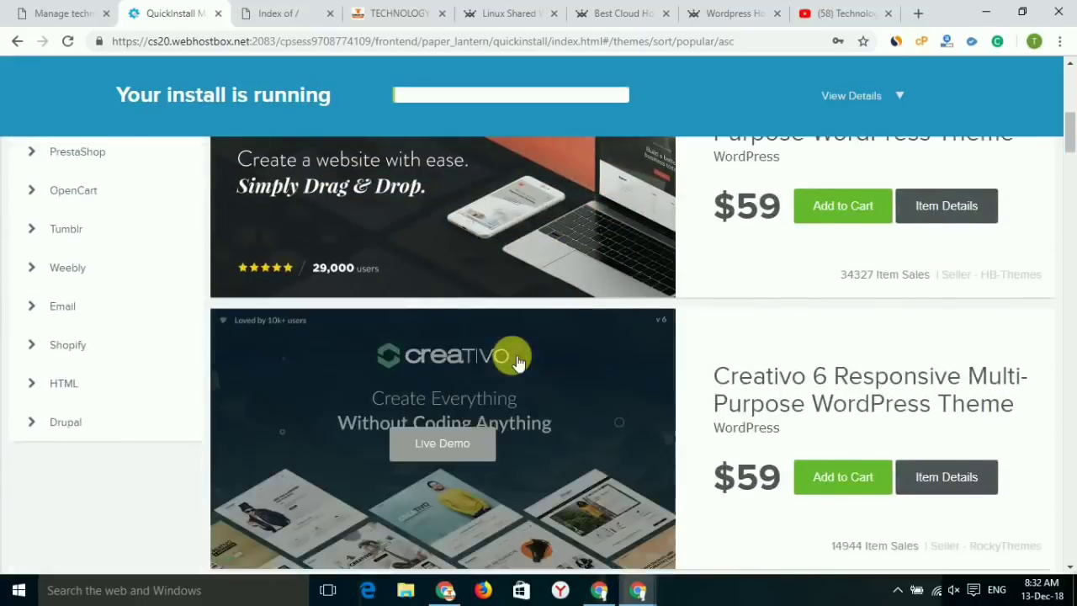
scroll(517, 362, down, 10)
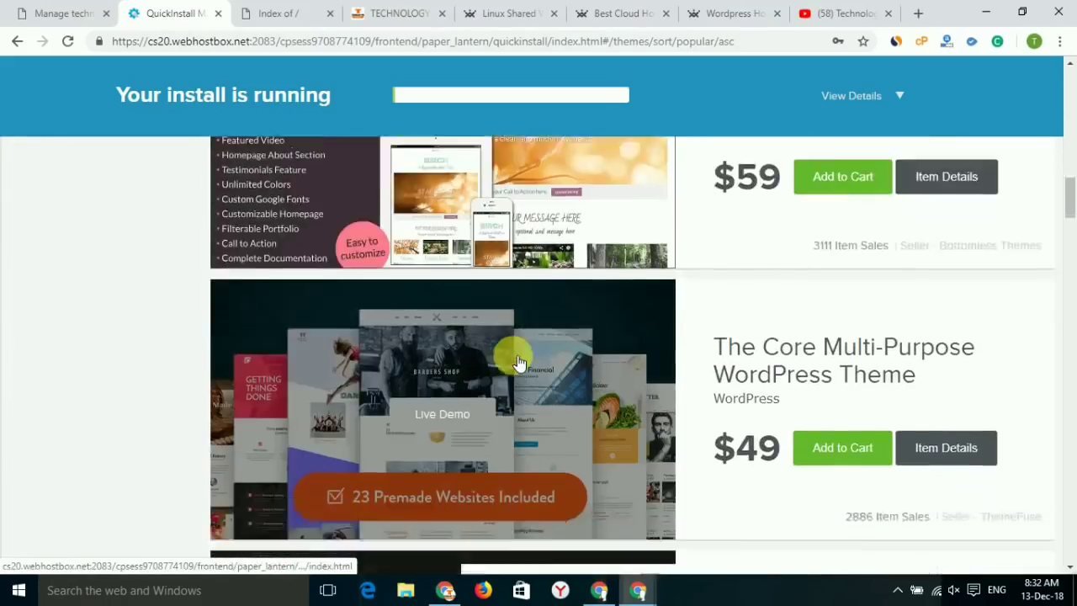
scroll(517, 362, down, 12)
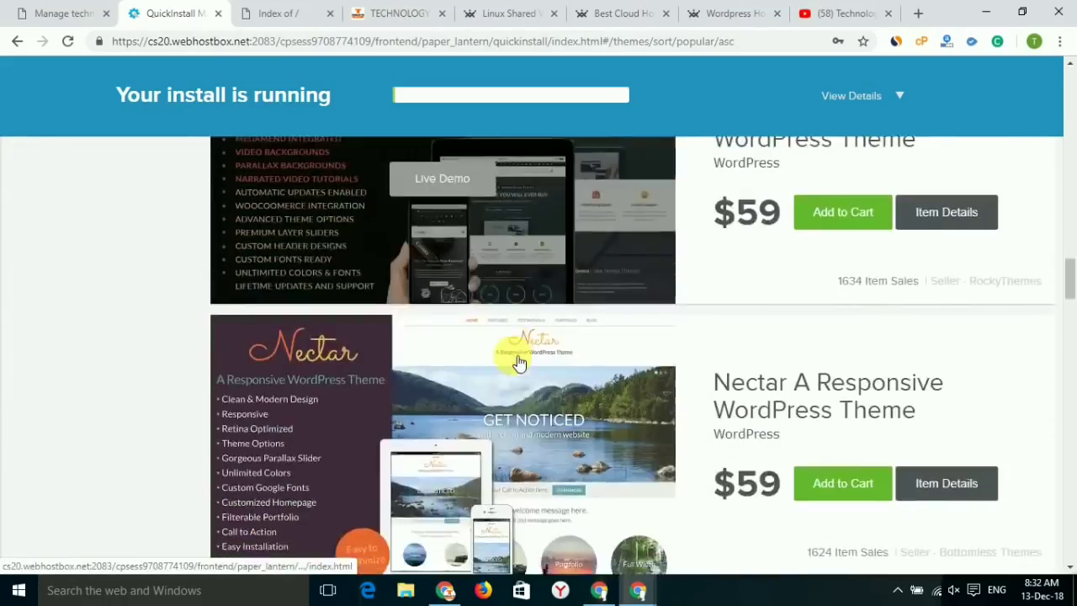
scroll(517, 362, down, 4)
scroll(517, 362, up, 15)
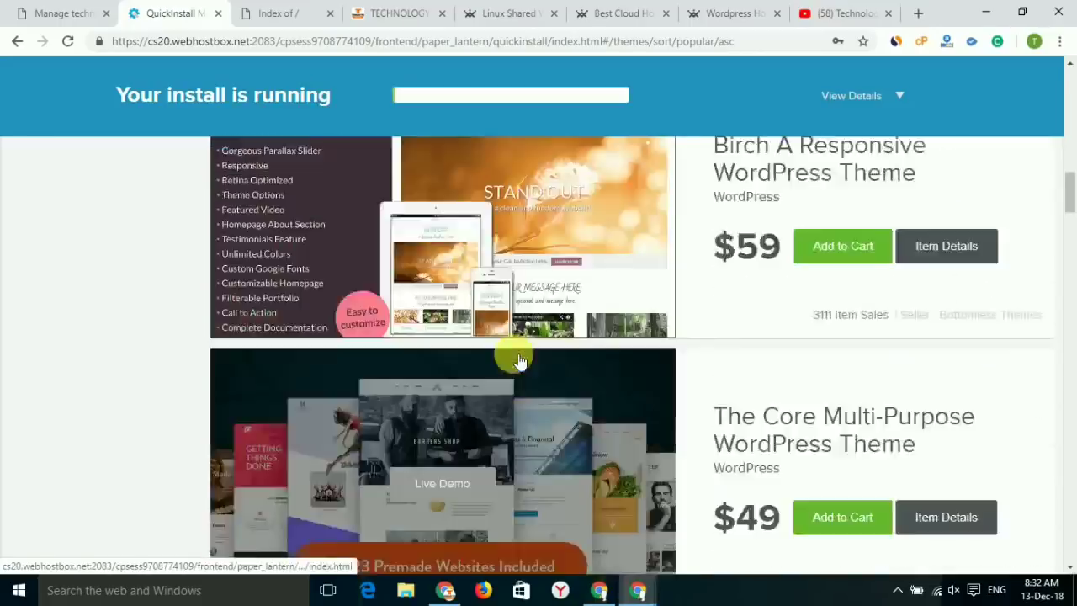
scroll(517, 360, up, 15)
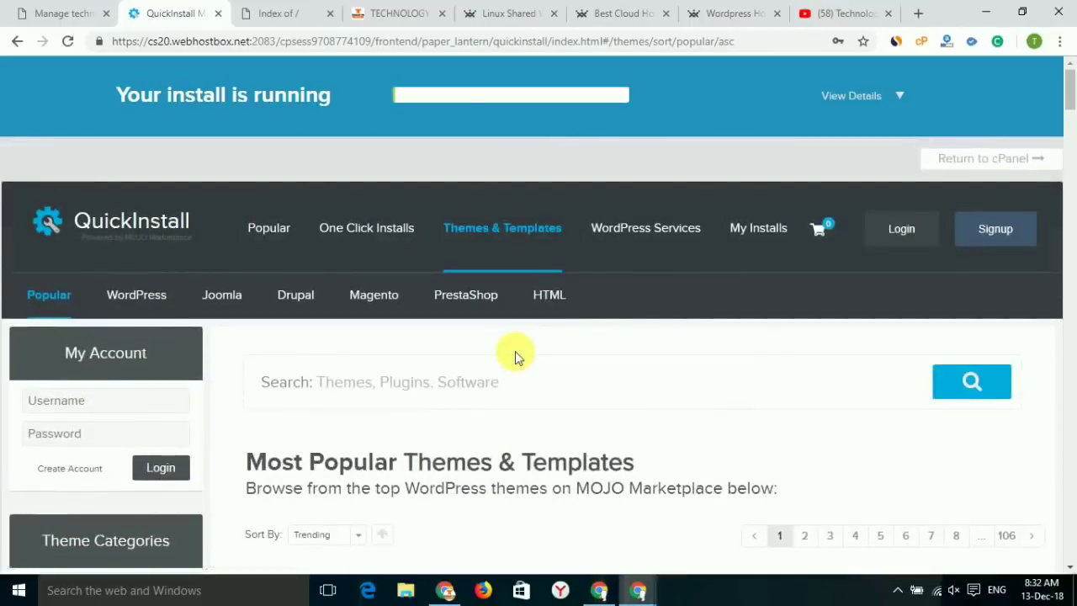
scroll(516, 356, down, 7)
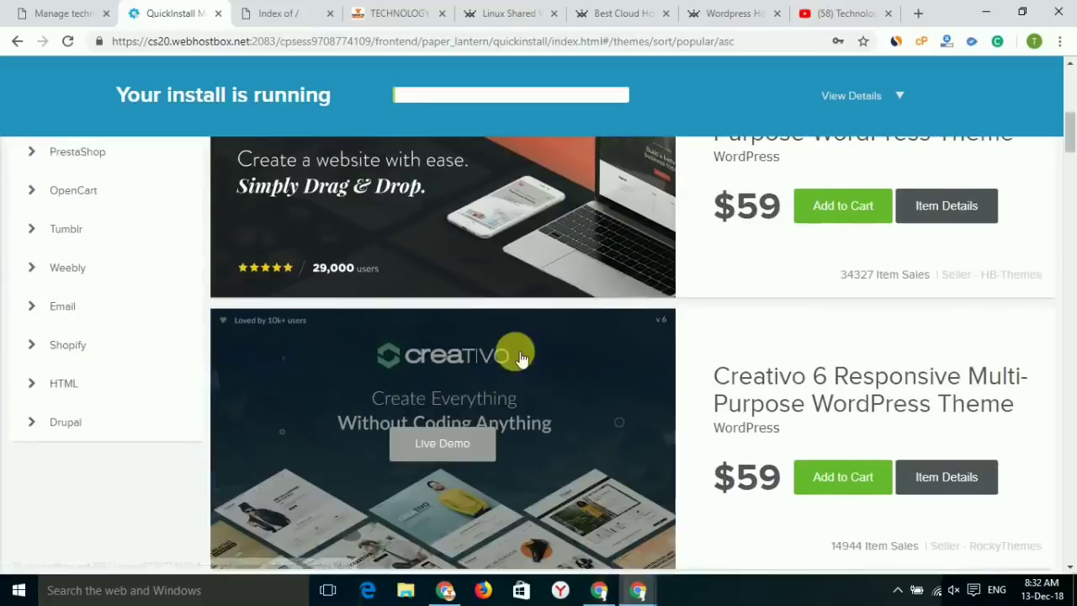
scroll(519, 357, up, 7)
scroll(516, 356, up, 1)
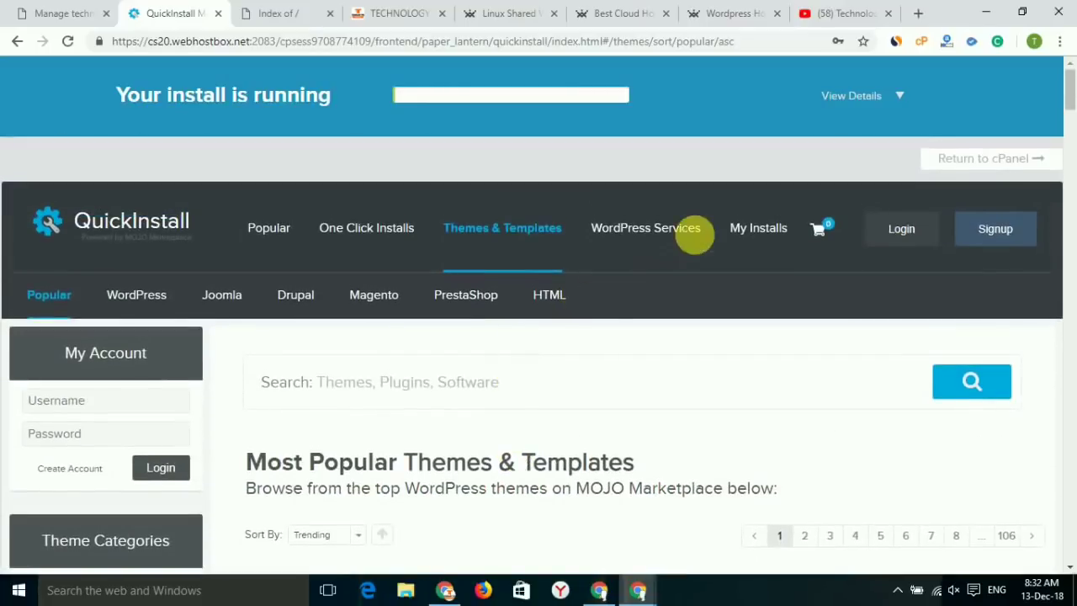
Step: Open QuickInstall's list of own installs and check the WordPress entries and the options offered for each
click(762, 233)
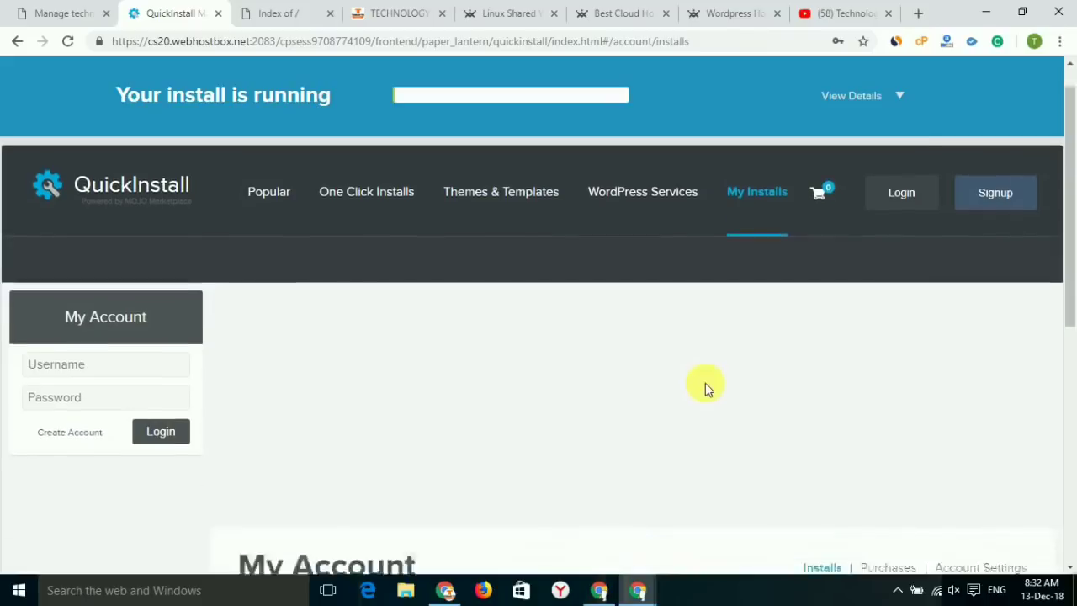
scroll(705, 382, down, 3)
scroll(705, 385, down, 1)
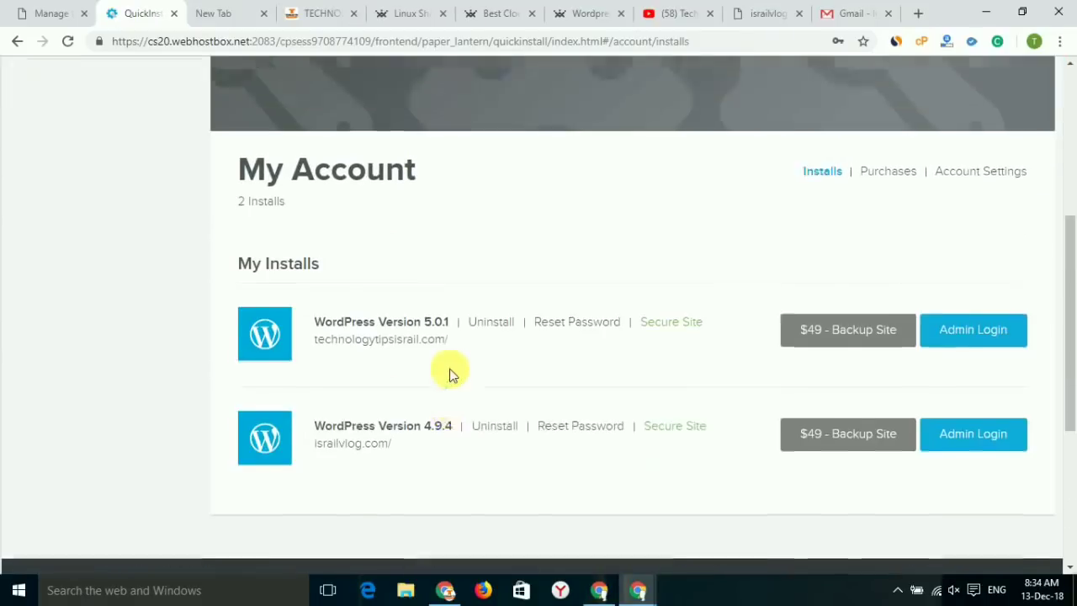
scroll(449, 370, up, 1)
scroll(449, 365, down, 2)
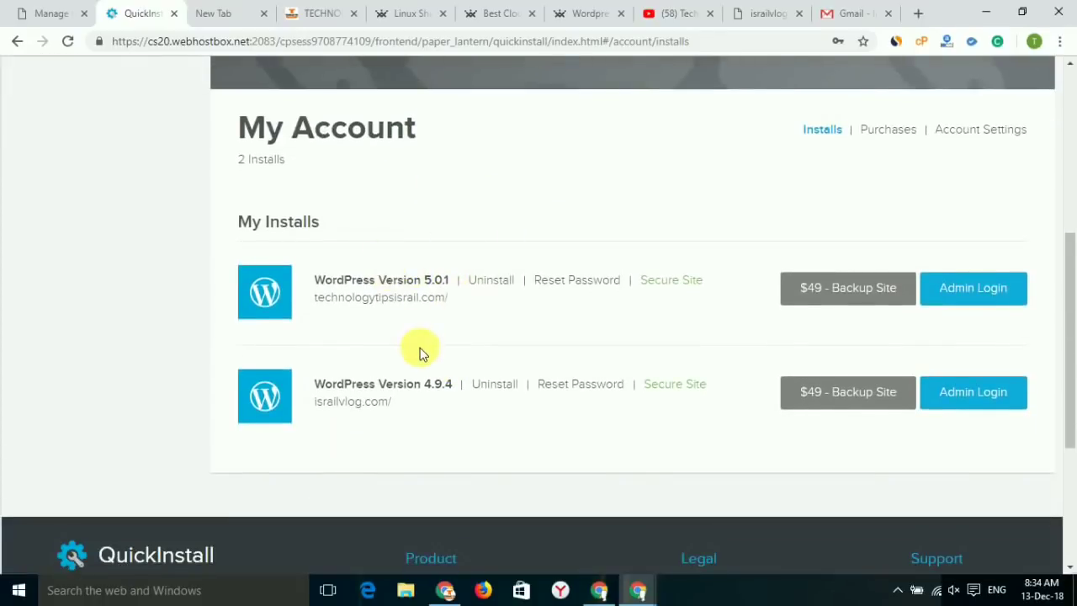
scroll(421, 350, up, 1)
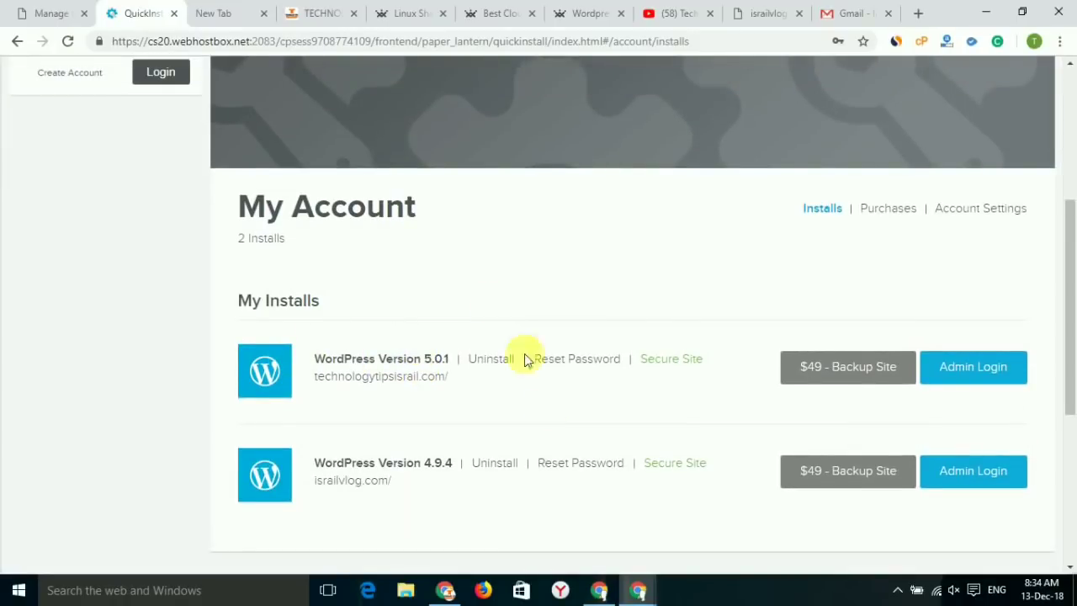
scroll(577, 469, down, 1)
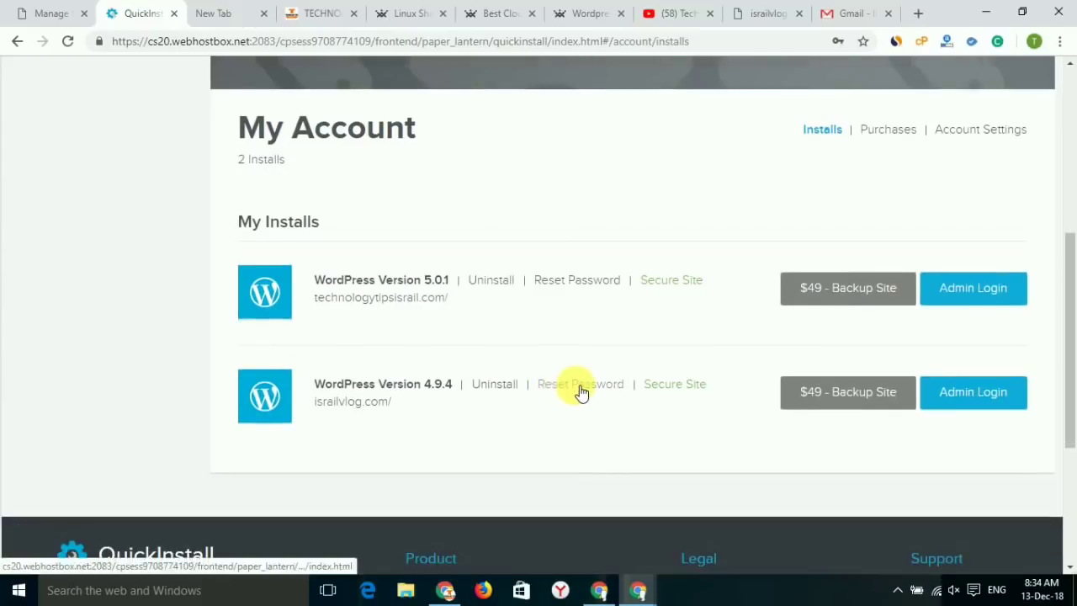
Step: Open the WordPress admin login page of the israilvlog.com install
click(992, 399)
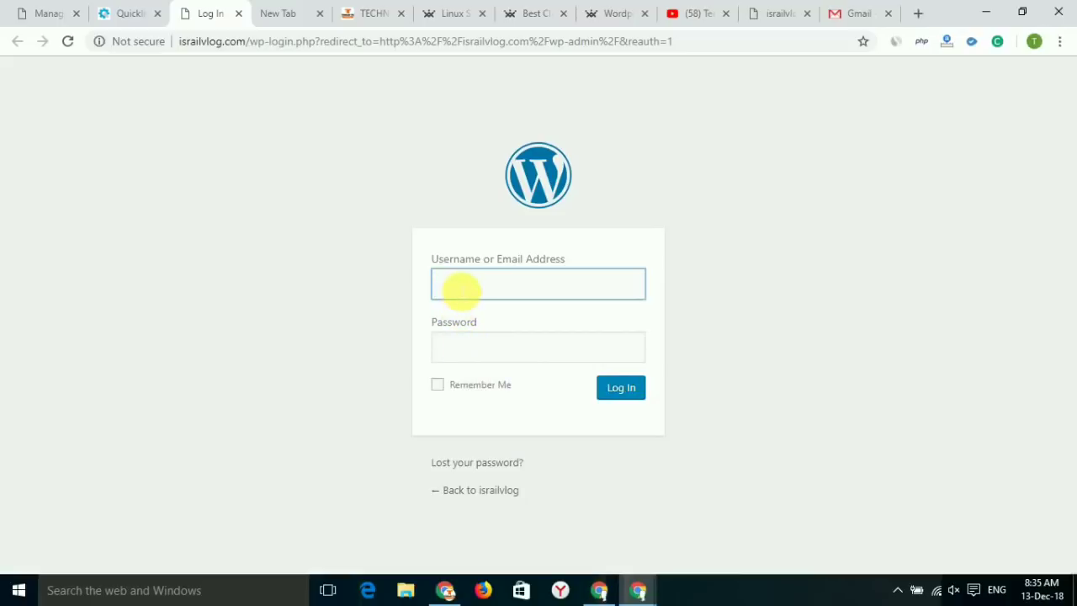
click(461, 291)
click(353, 288)
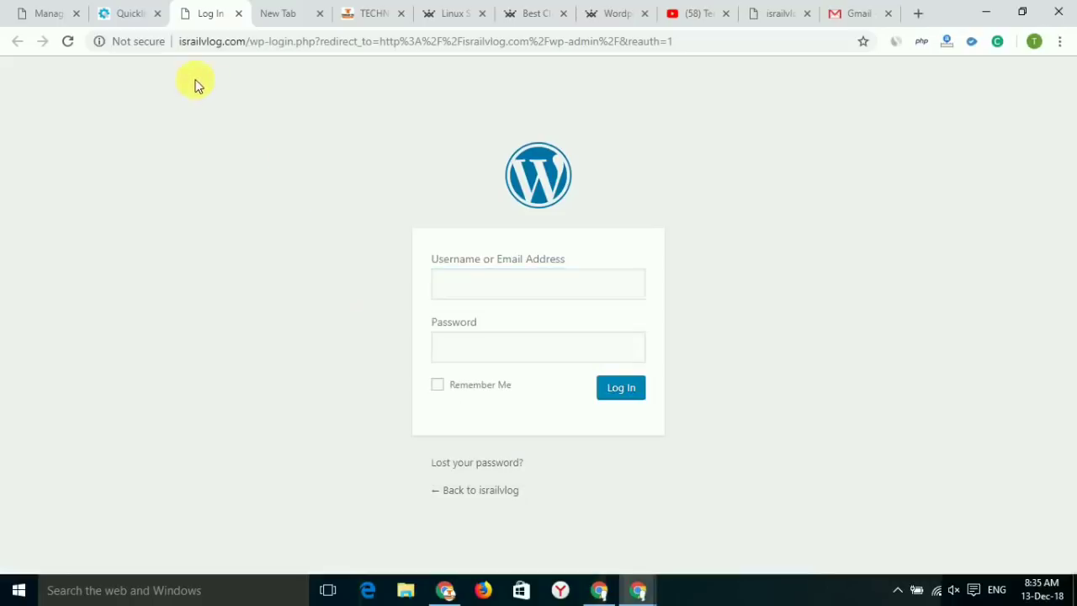
Step: Reset the WordPress password of the israilvlog user for the israilvlog.com install in QuickInstall, entering a new account password
click(118, 12)
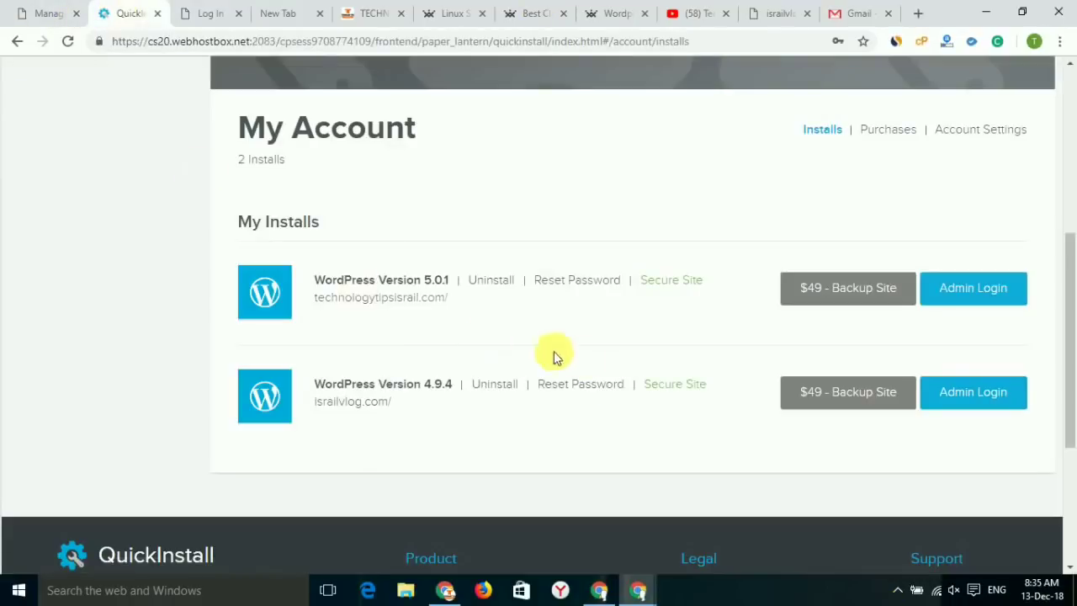
click(586, 392)
scroll(488, 469, down, 3)
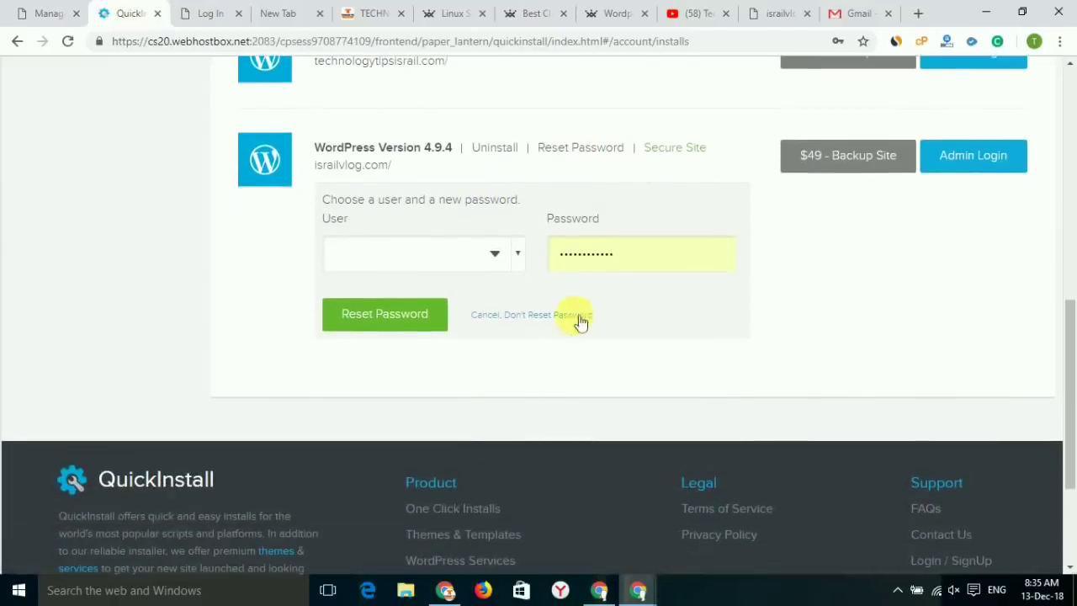
click(620, 255)
drag(620, 255, 541, 264)
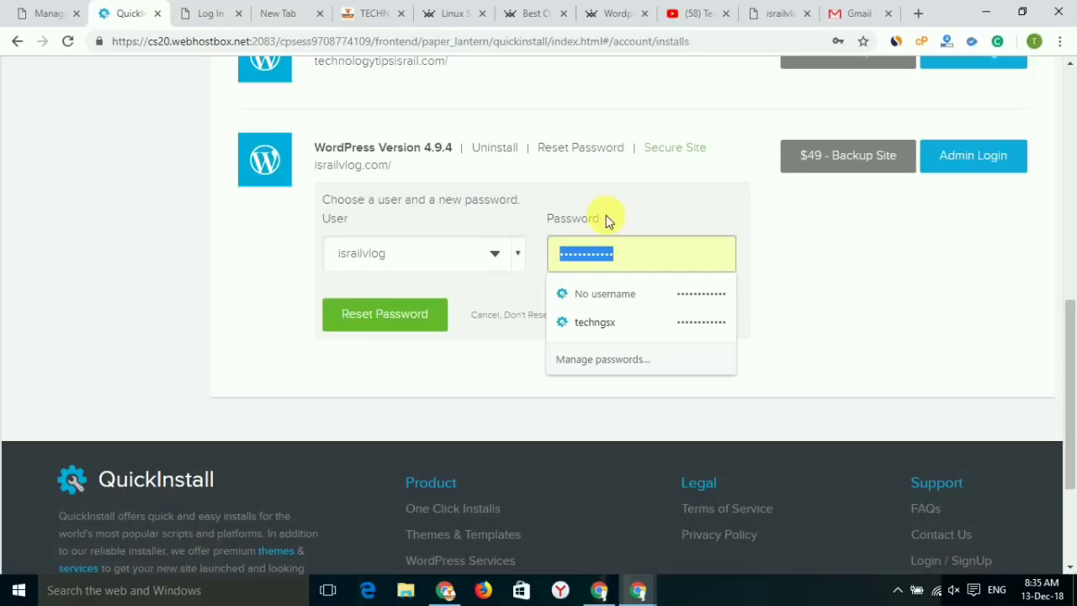
text(t•)
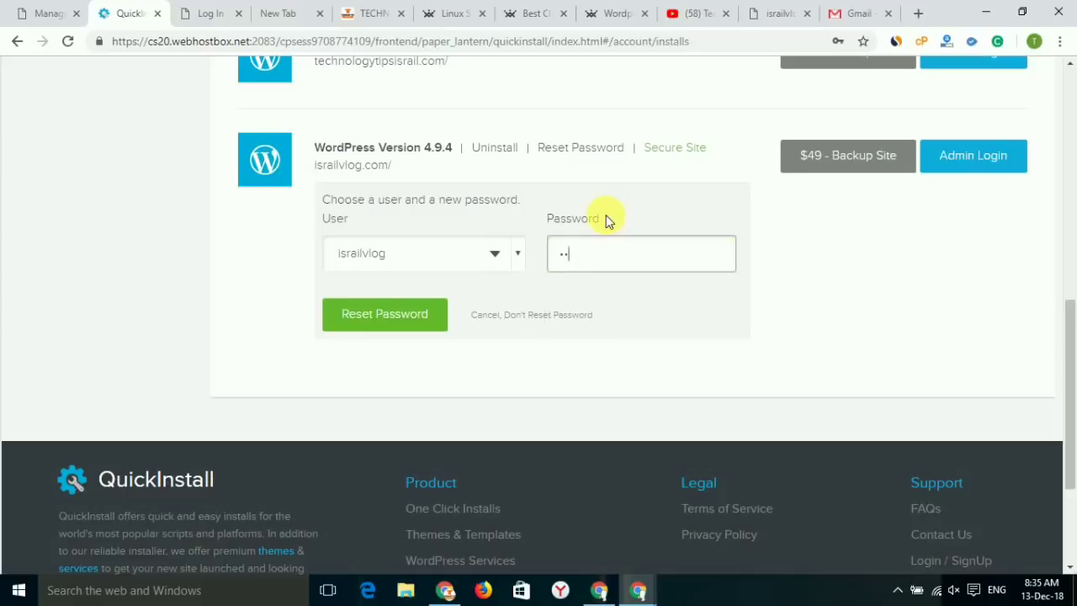
text(••••••••••)
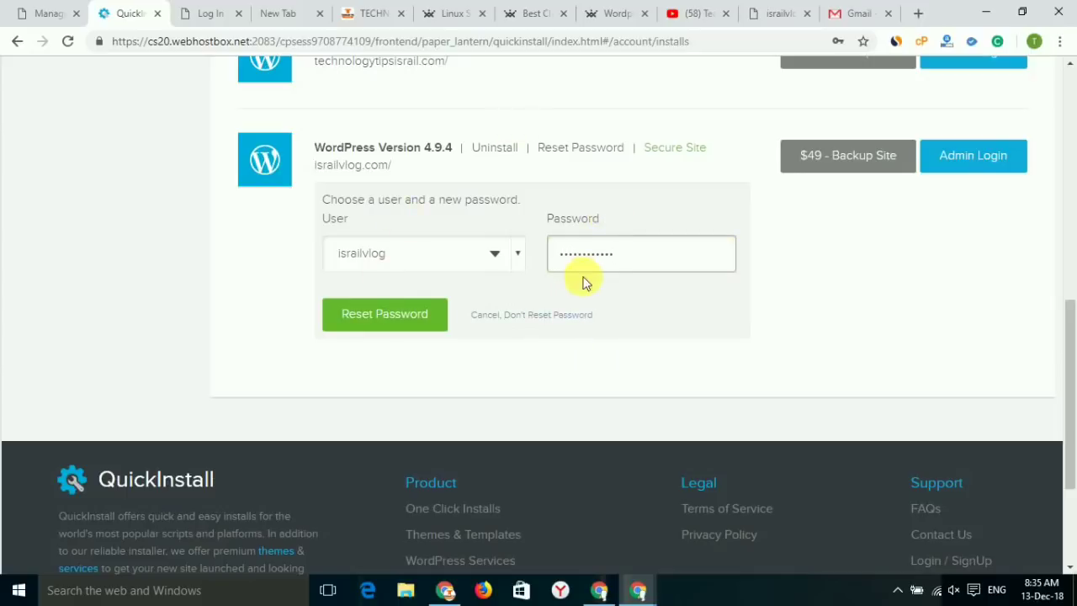
click(635, 266)
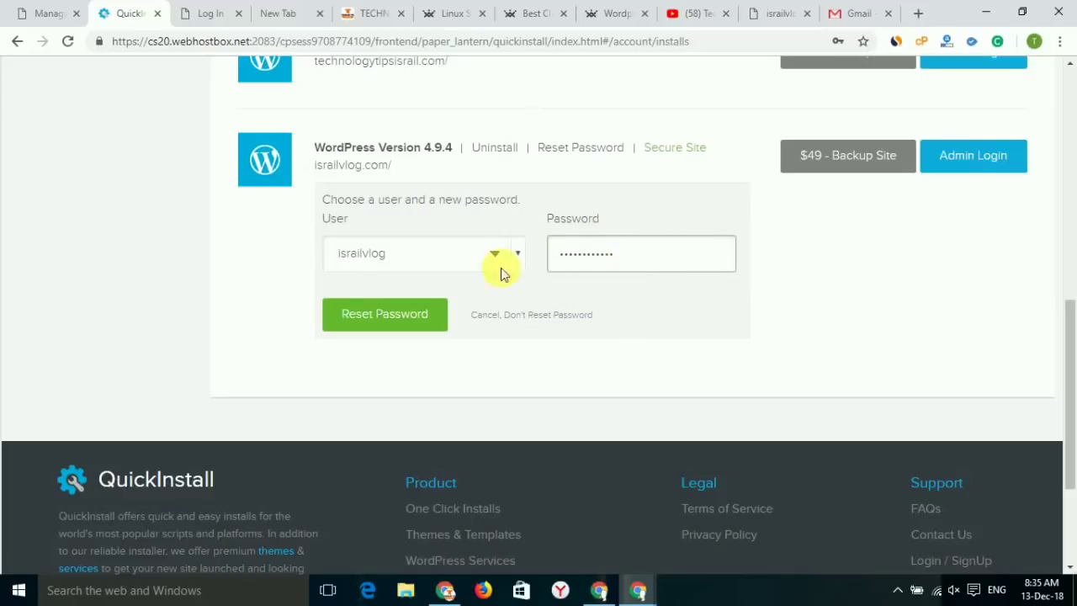
click(391, 316)
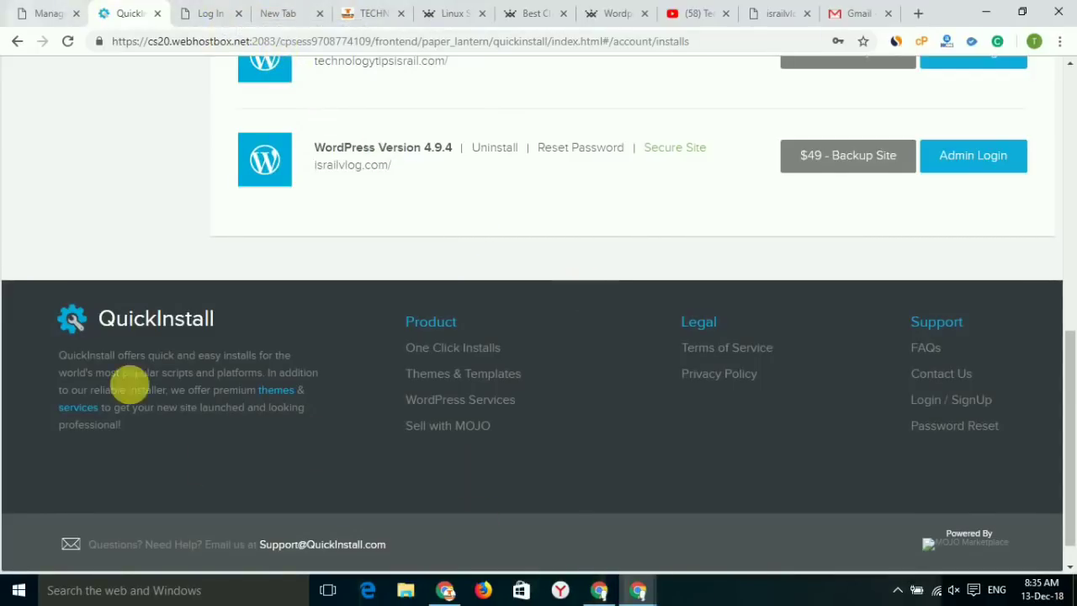
Step: Log in to the israilvlog.com WordPress admin as israilvlog with the new account password and save the login in the browser
click(208, 10)
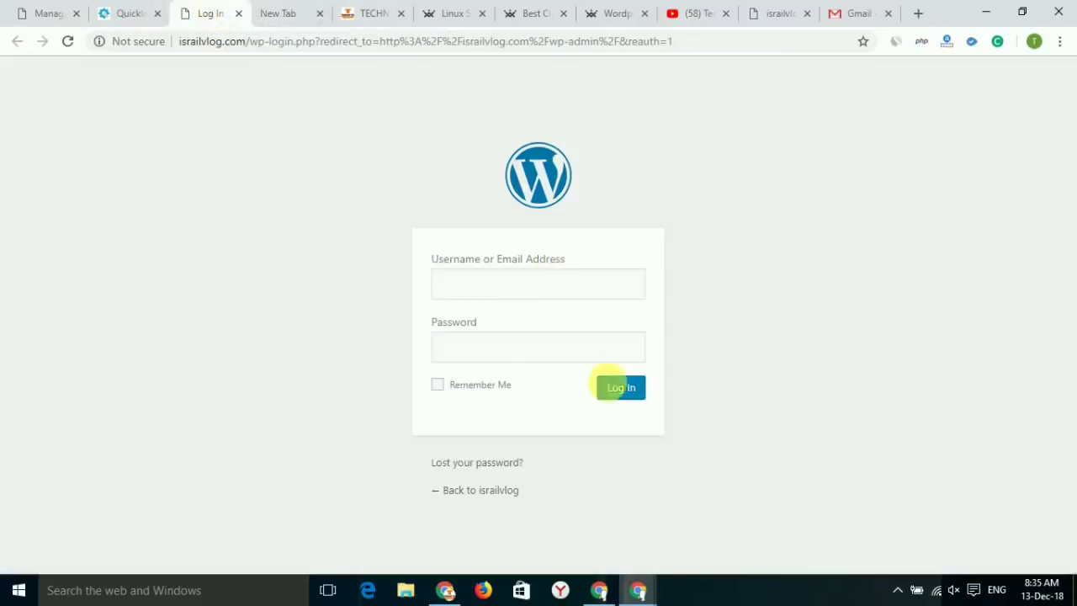
click(476, 290)
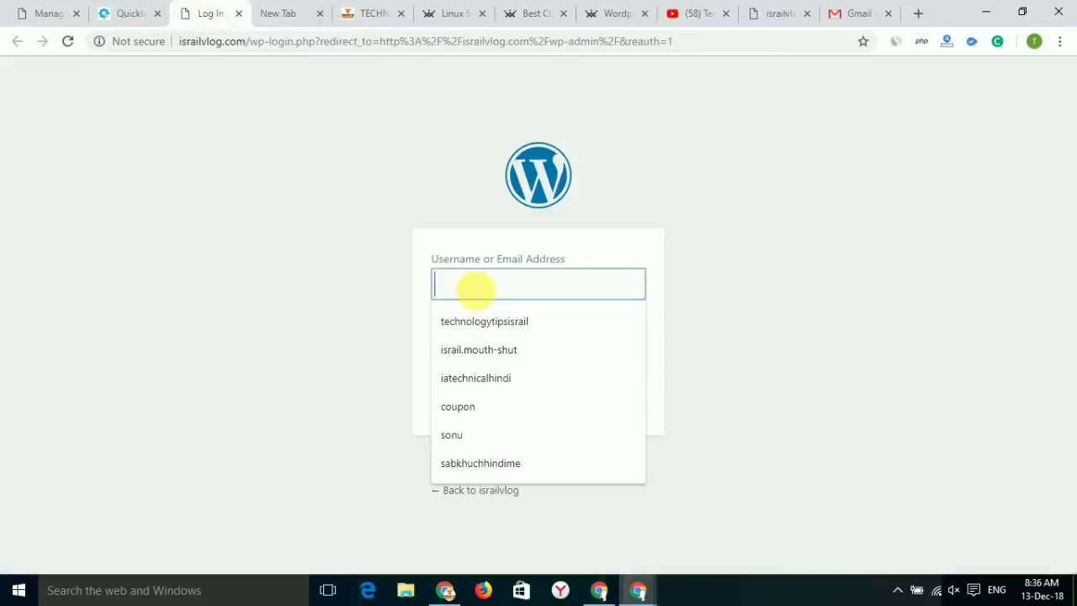
click(208, 248)
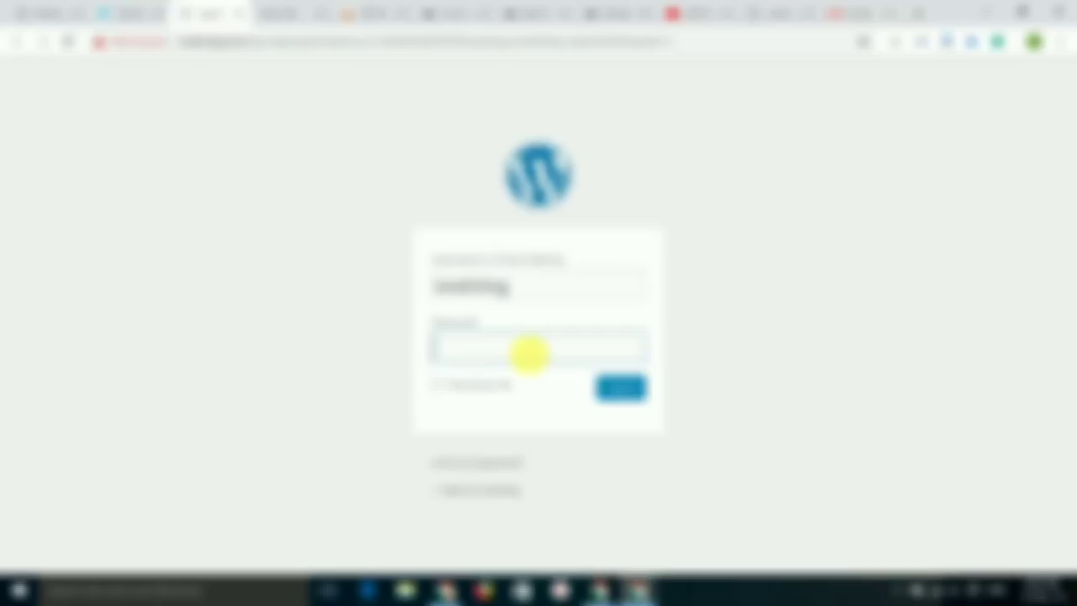
text(••••••••••••)
key(BackSpace)
key(BackSpace)
key(BackSpace)
key(BackSpace)
key(BackSpace)
key(BackSpace)
key(BackSpace)
key(BackSpace)
key(BackSpace)
key(BackSpace)
text(•••••)
key(BackSpace)
key(BackSpace)
key(BackSpace)
key(BackSpace)
key(BackSpace)
key(BackSpace)
text(••••••••••••)
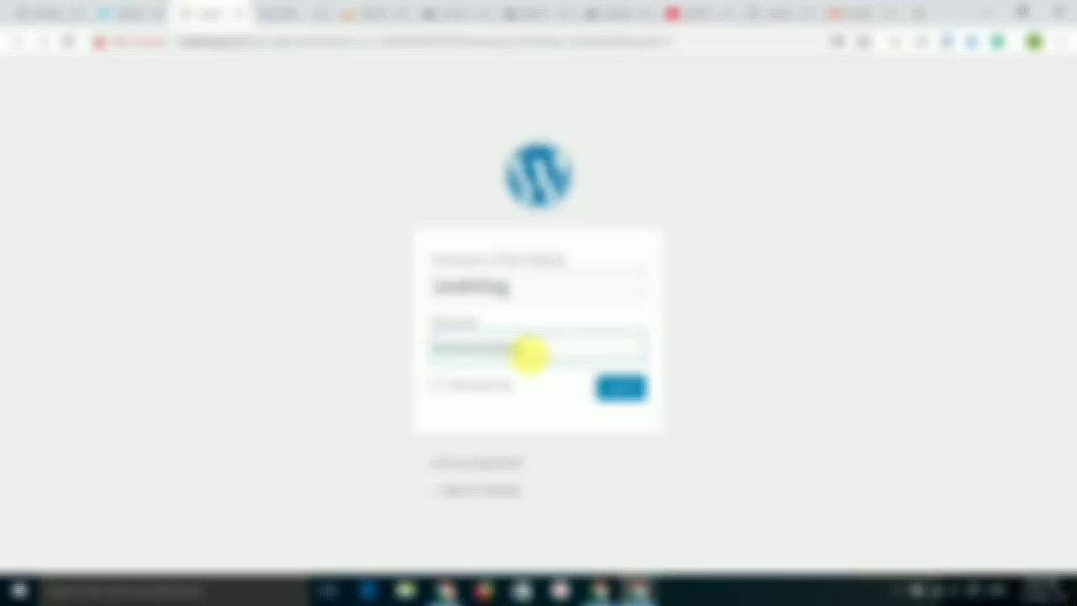
click(624, 389)
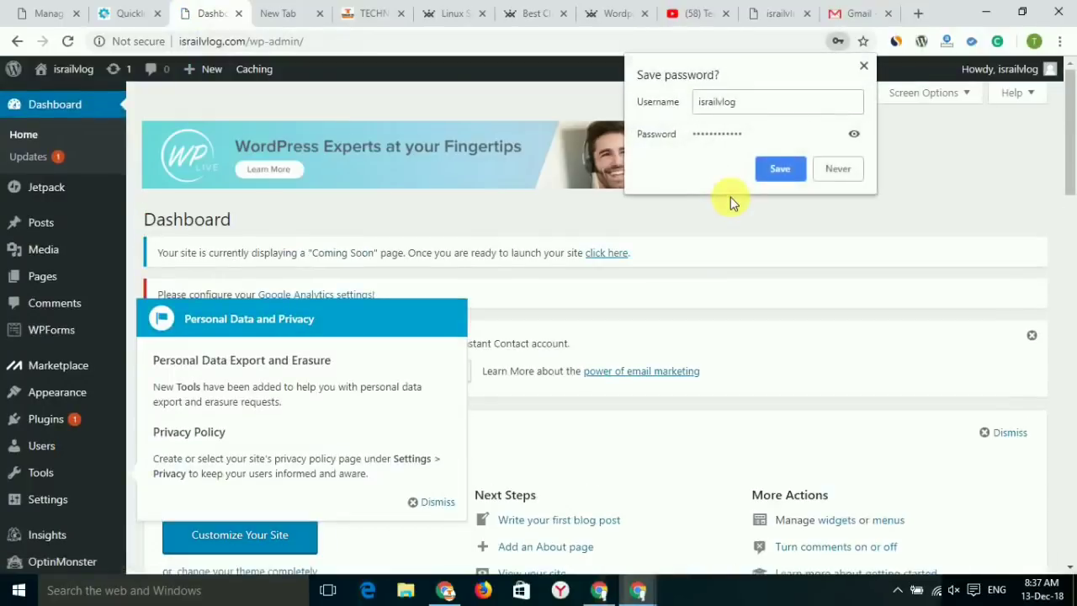
click(779, 169)
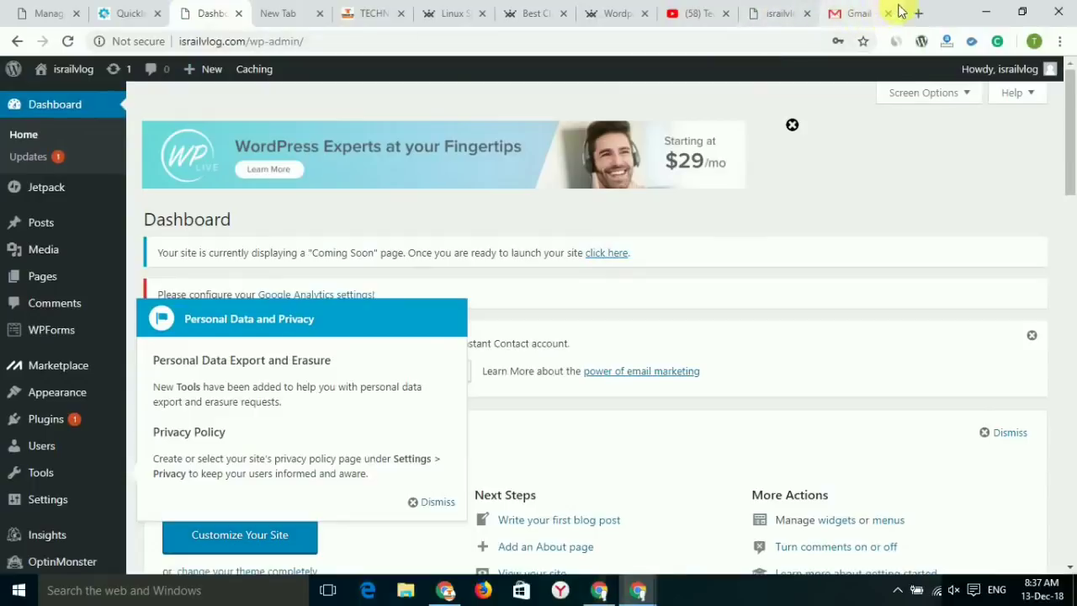
Step: Reload the israilvlog.com home page and look through its header, posts and sidebar widgets
click(772, 12)
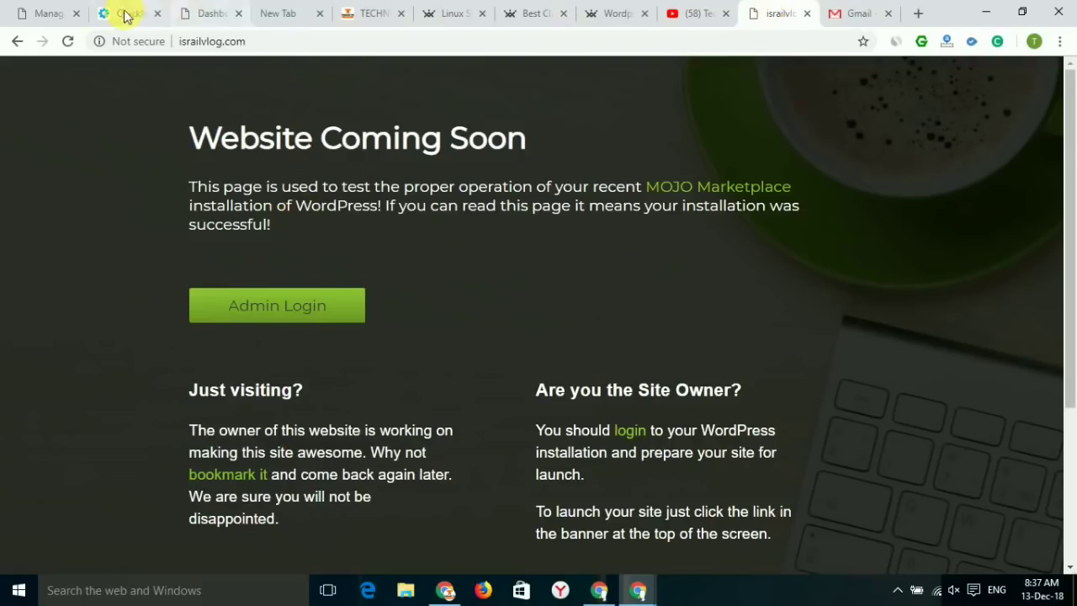
click(68, 42)
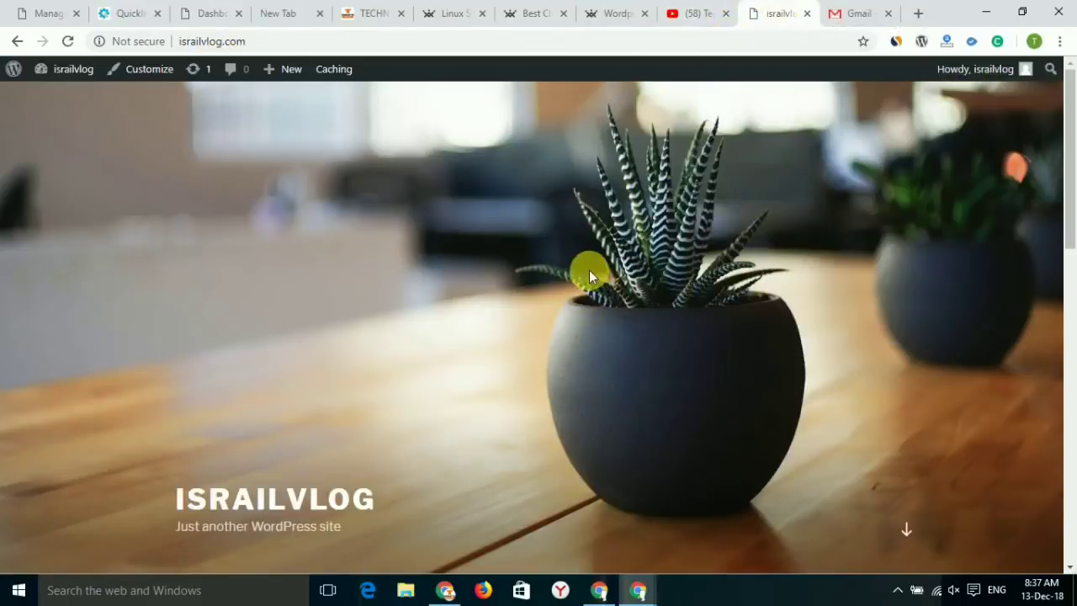
scroll(589, 274, down, 10)
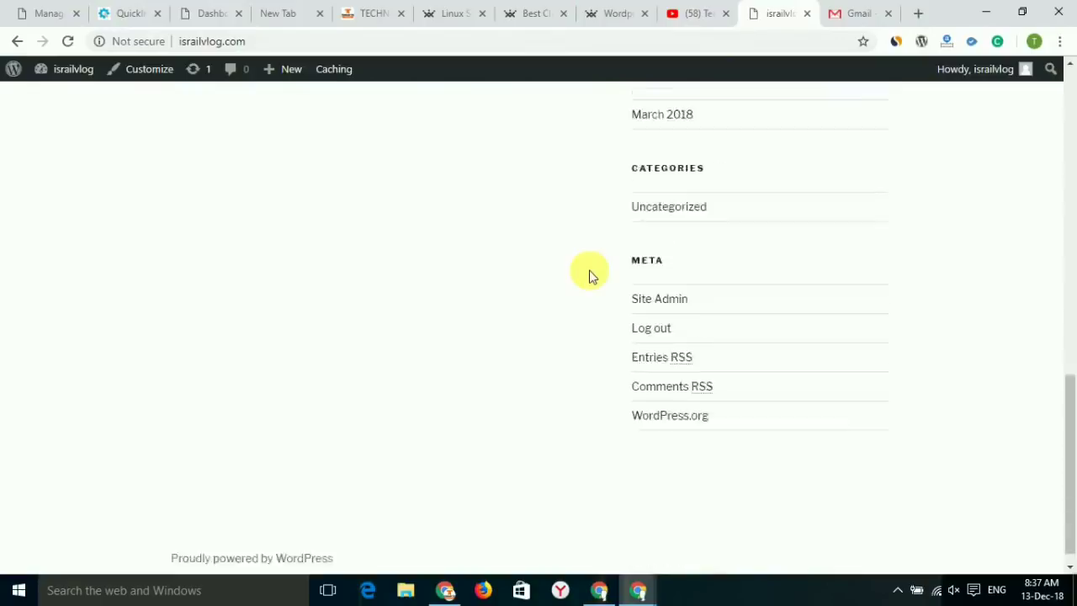
scroll(589, 275, up, 10)
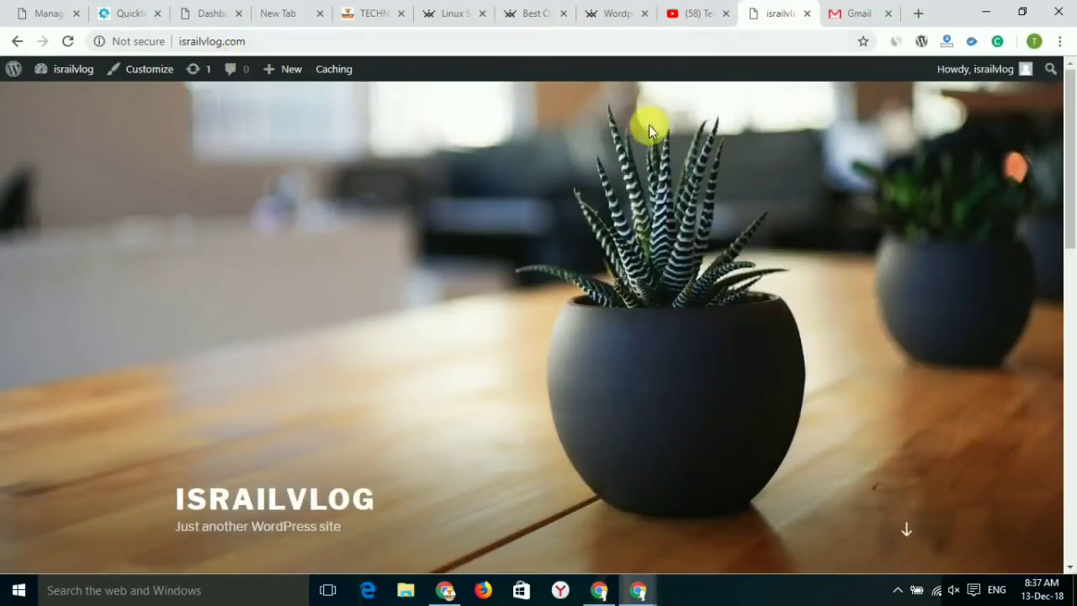
scroll(476, 171, down, 10)
scroll(509, 353, up, 5)
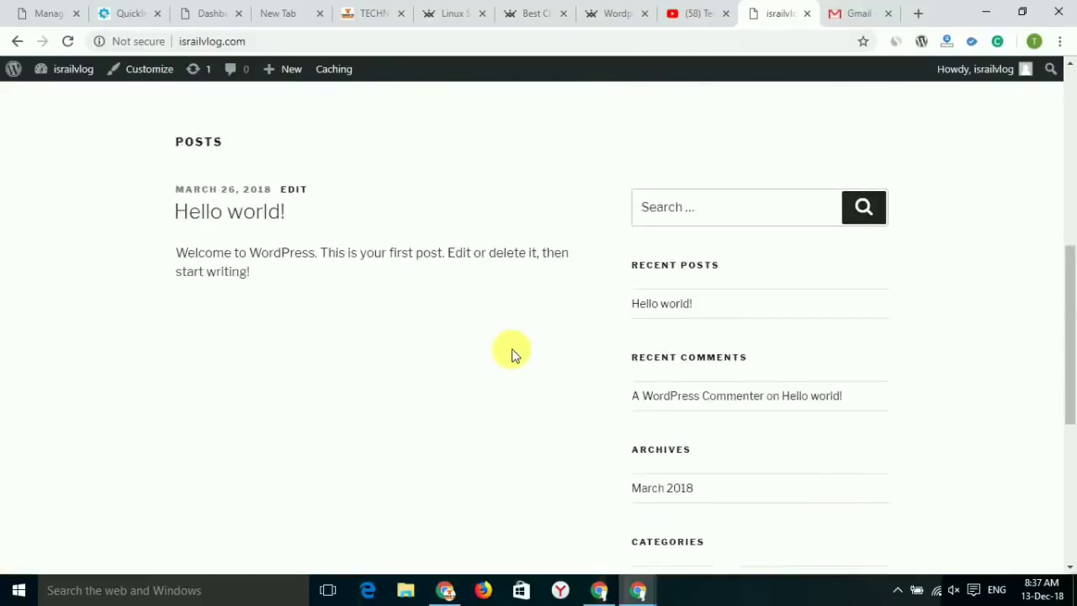
scroll(511, 348, up, 5)
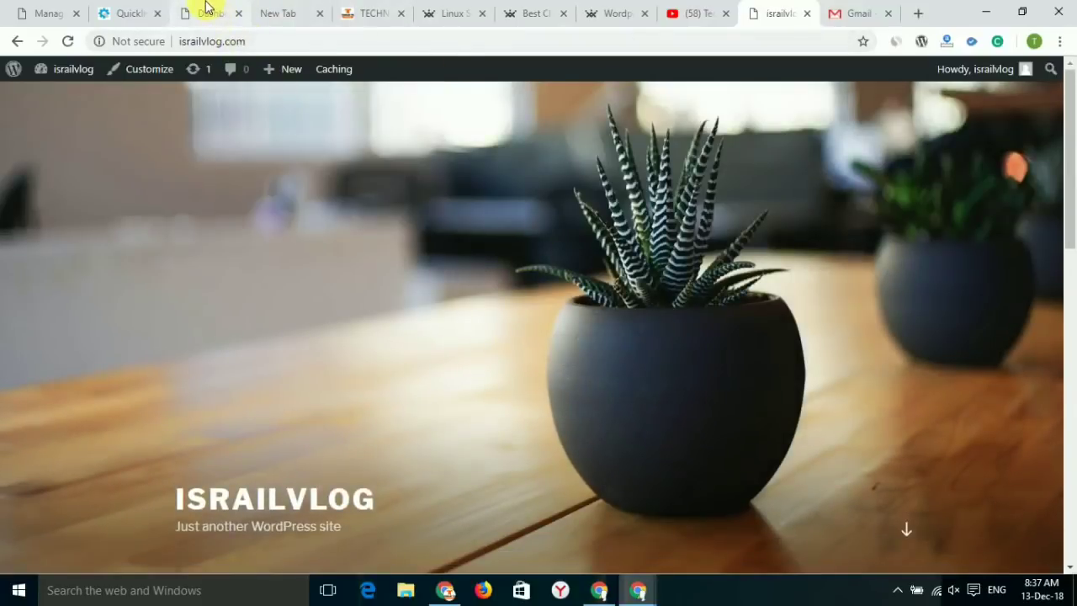
Step: Return to the WordPress dashboard and dismiss the Personal Data and Privacy notice
click(207, 10)
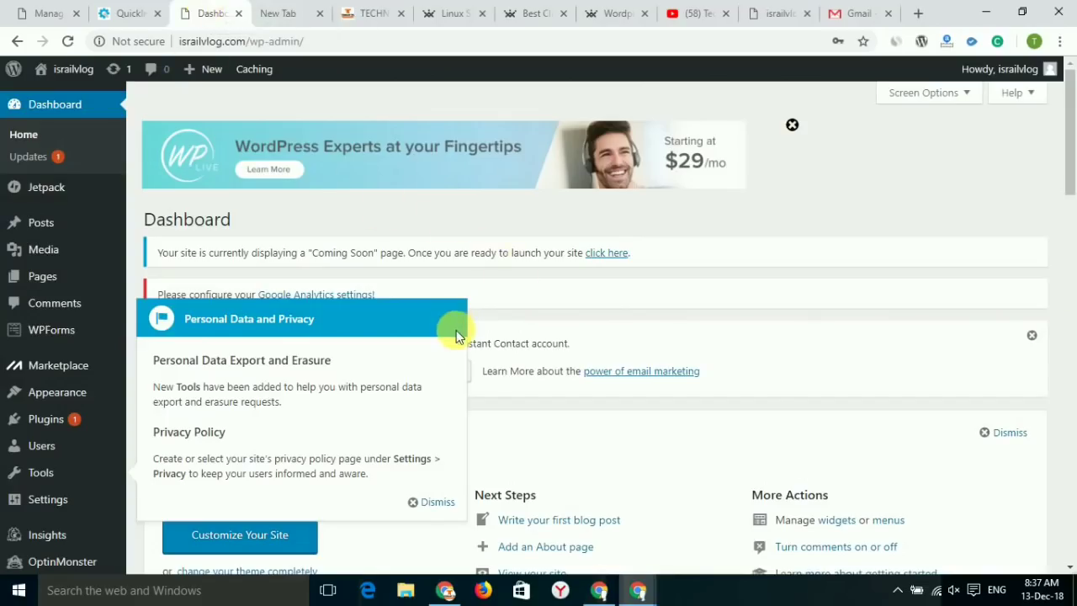
scroll(455, 335, down, 1)
click(434, 422)
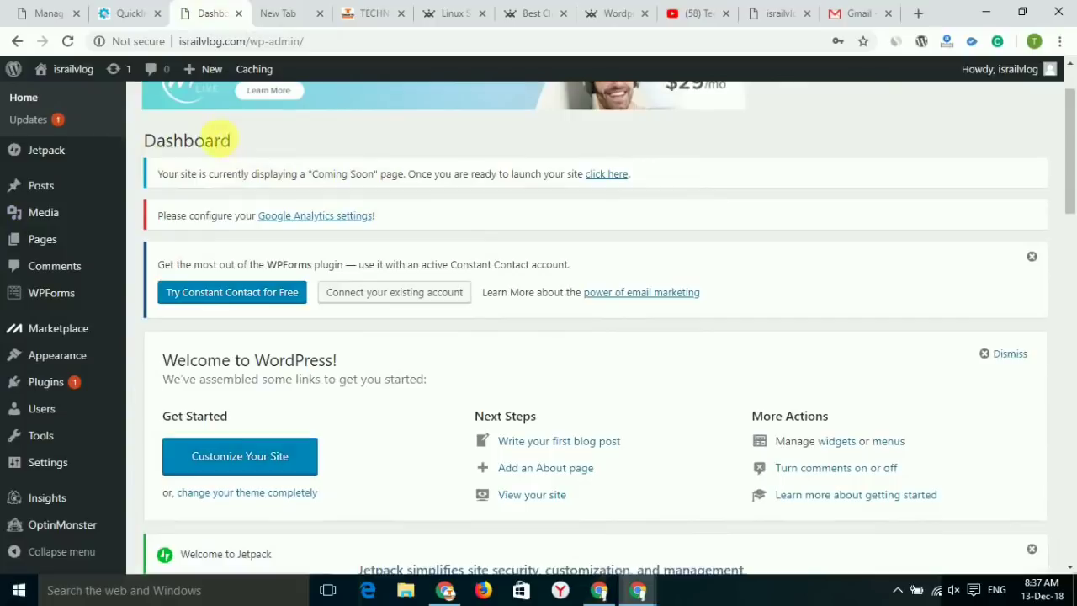
Step: Read the dashboard's "Coming Soon" notice and launch the site through its link
drag(158, 174, 370, 179)
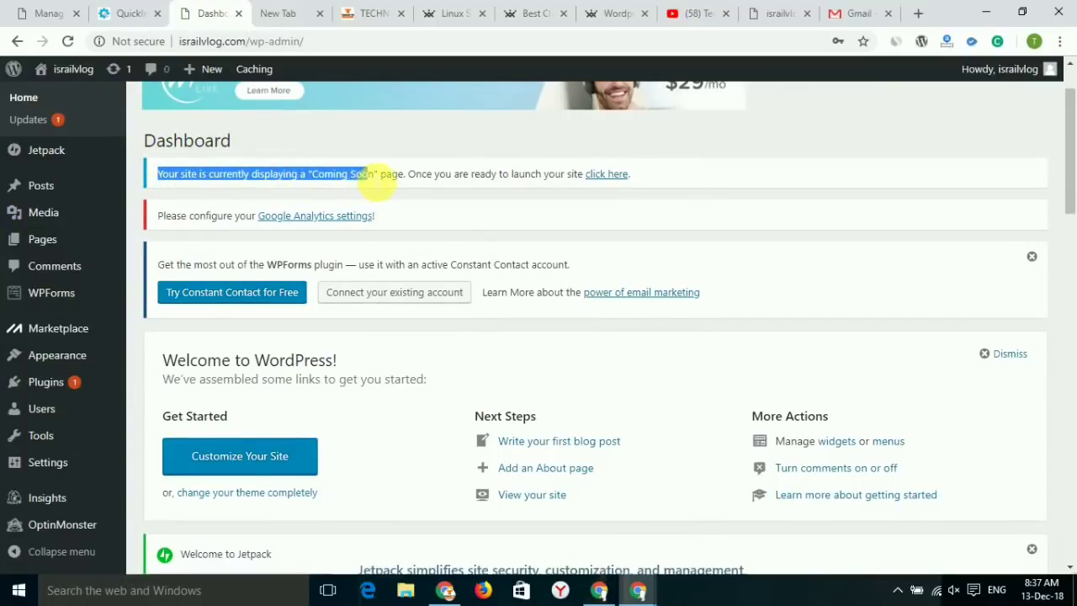
click(368, 176)
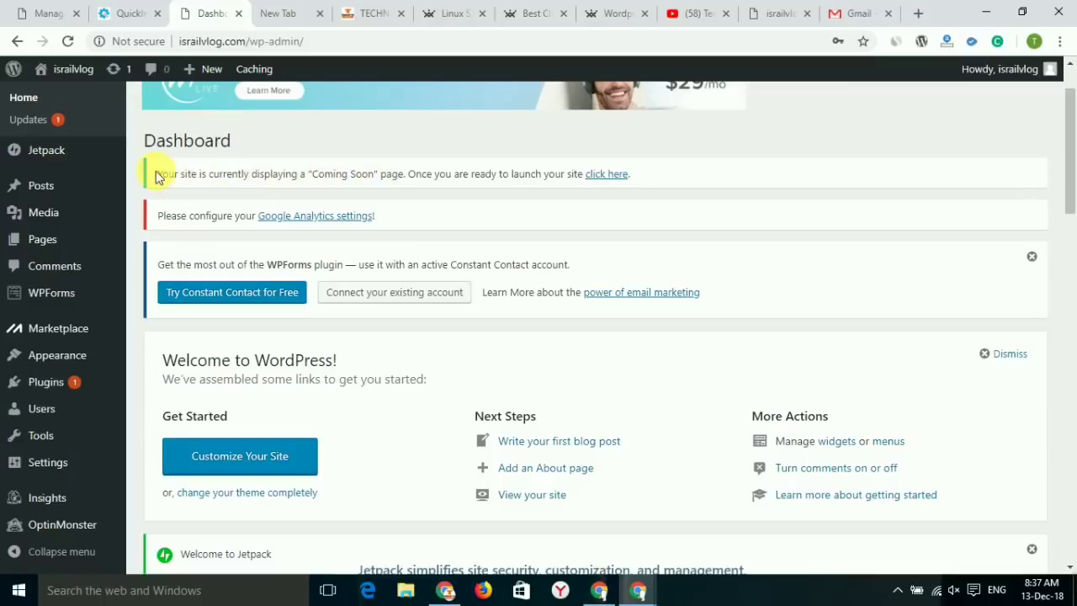
drag(160, 175, 340, 192)
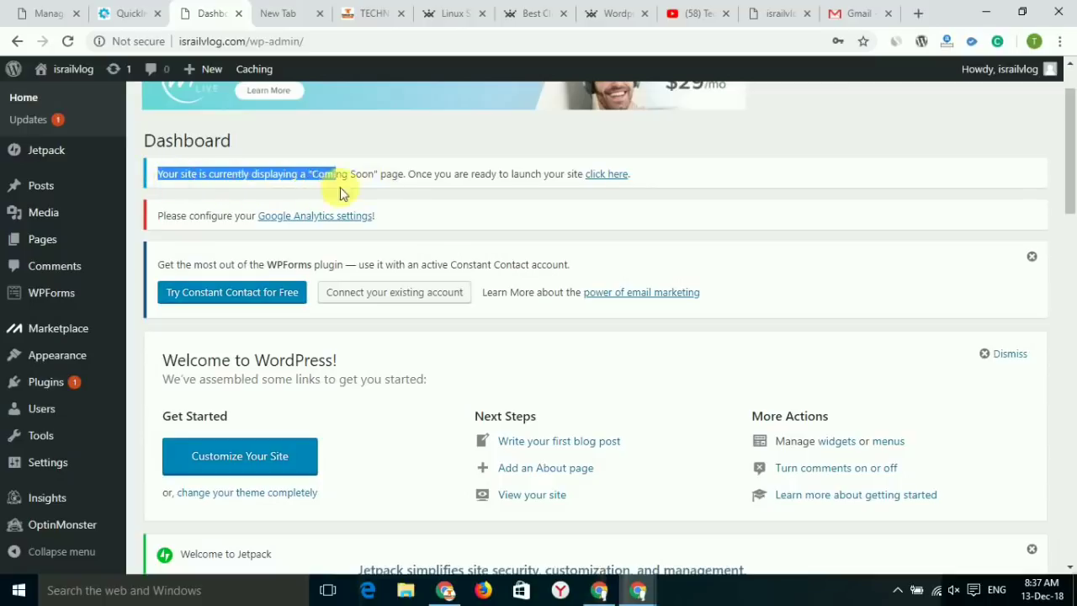
drag(417, 183, 519, 178)
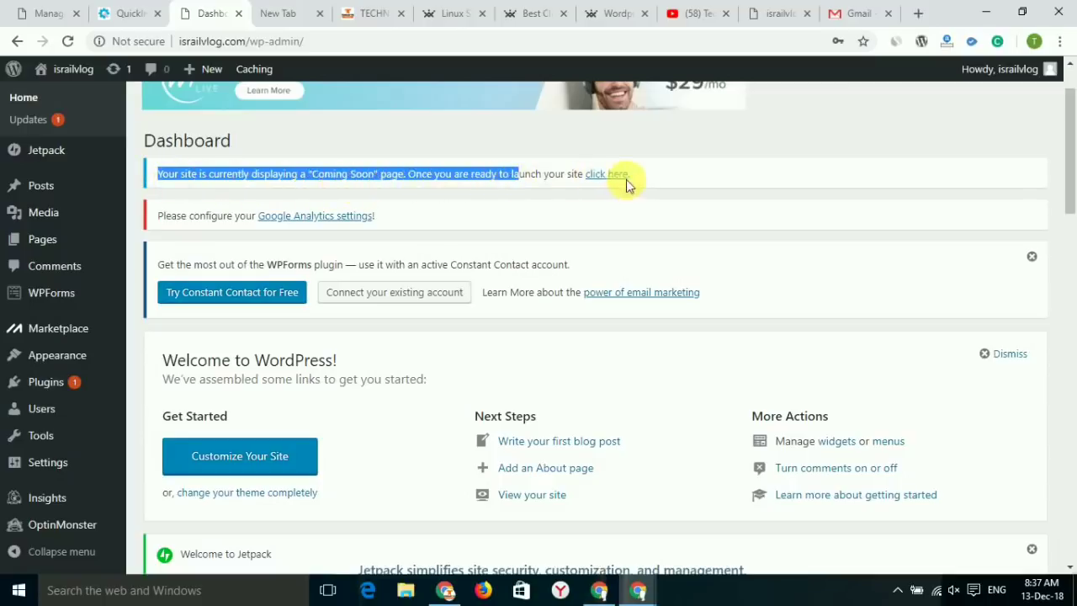
click(619, 179)
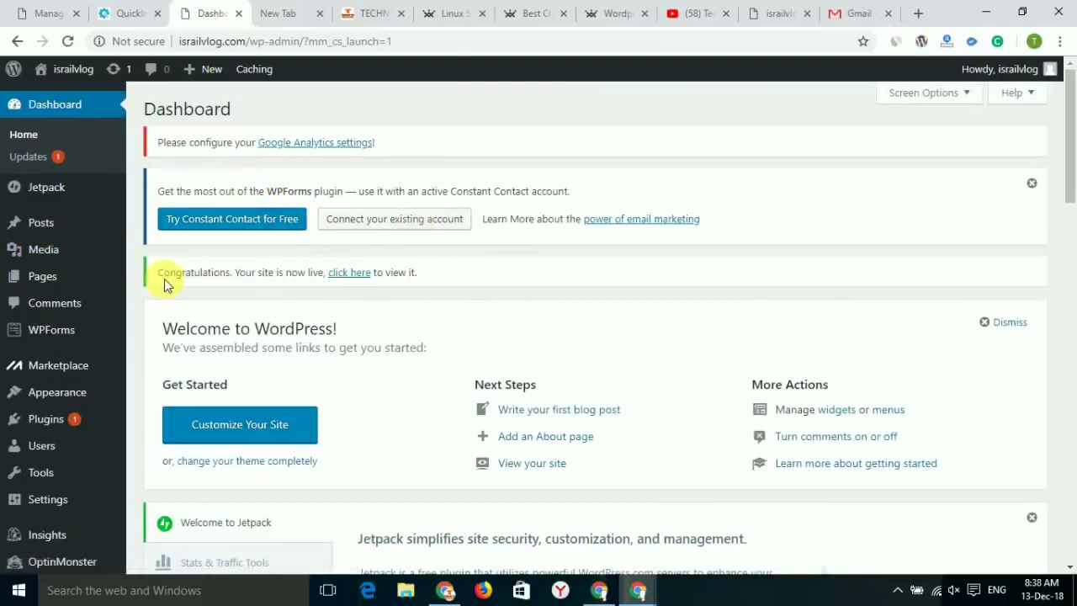
Step: Open the live site in a new tab from the dashboard's congratulations notice and look through the home page
drag(165, 284, 428, 277)
click(269, 284)
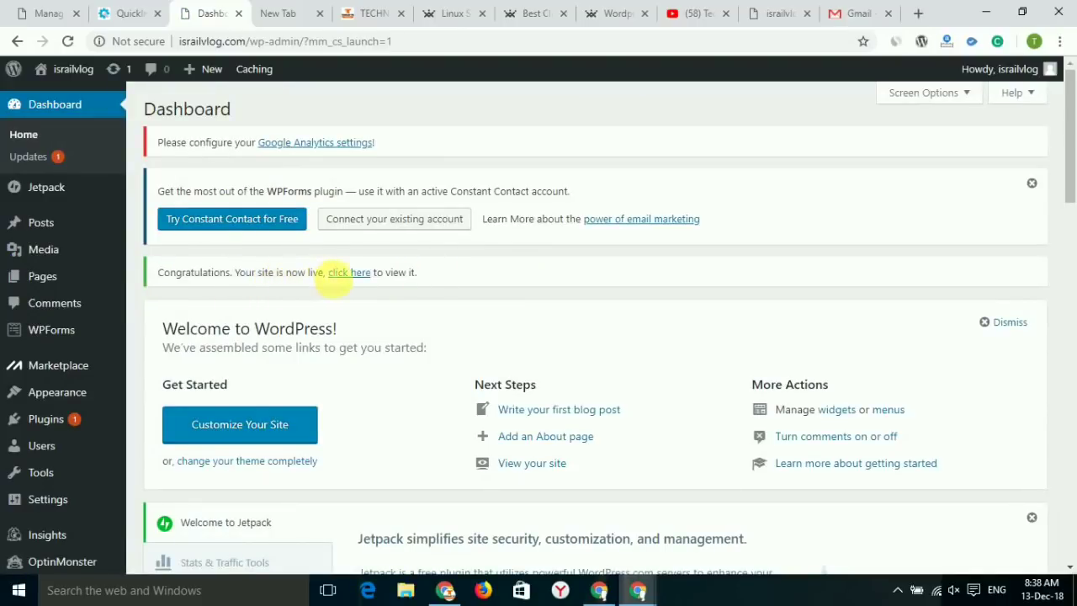
right_click(351, 280)
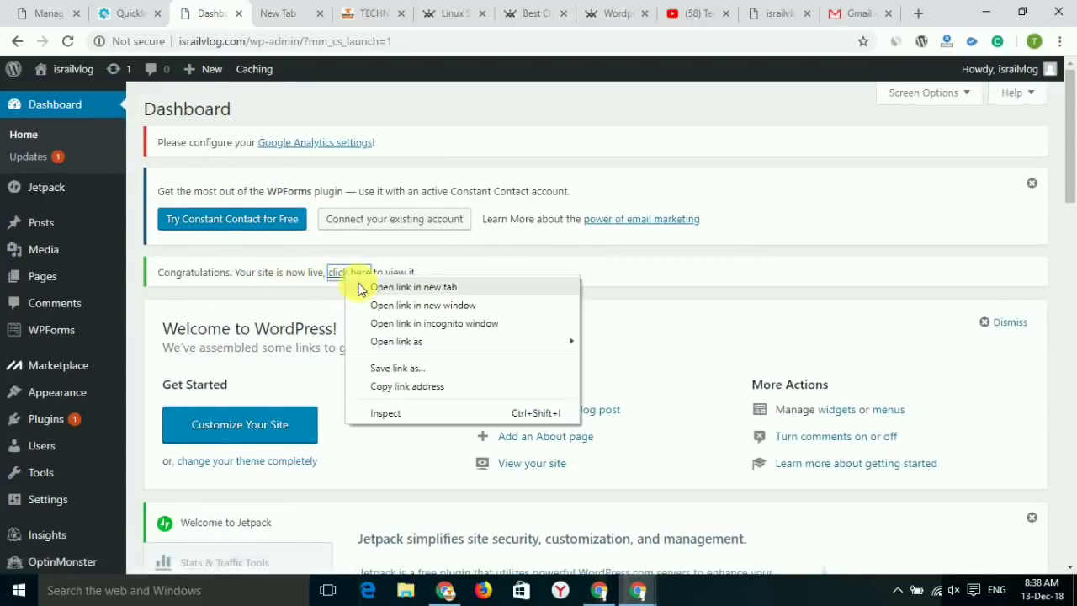
click(282, 289)
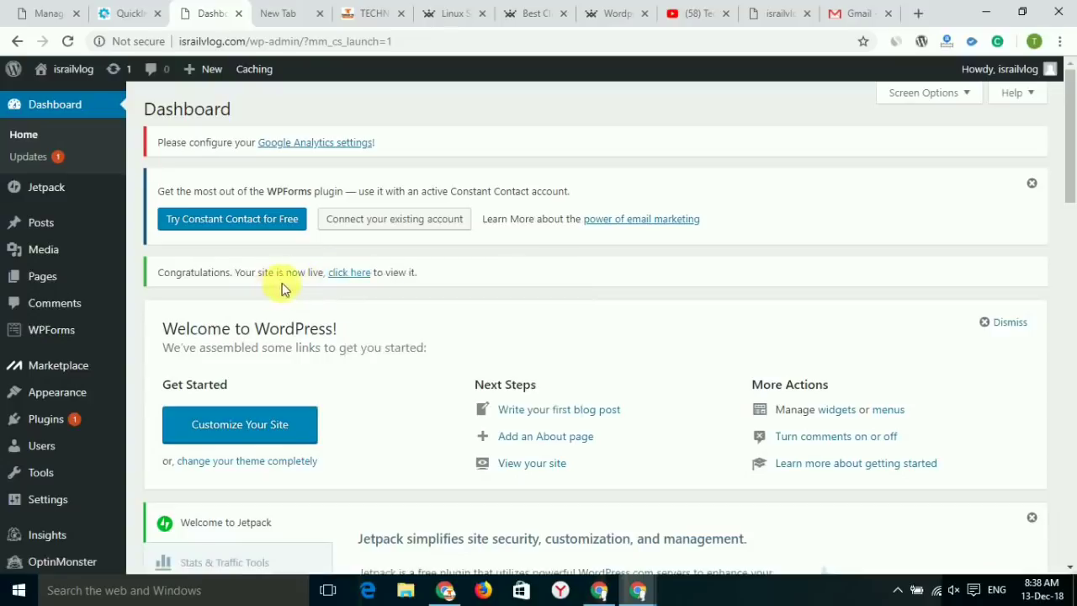
right_click(351, 279)
click(360, 286)
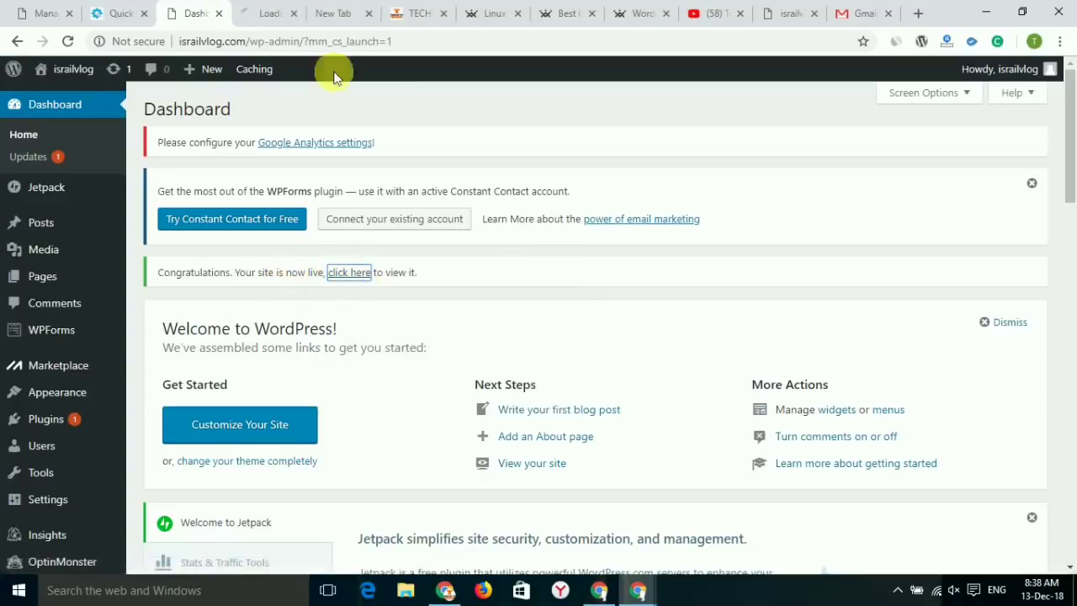
click(257, 10)
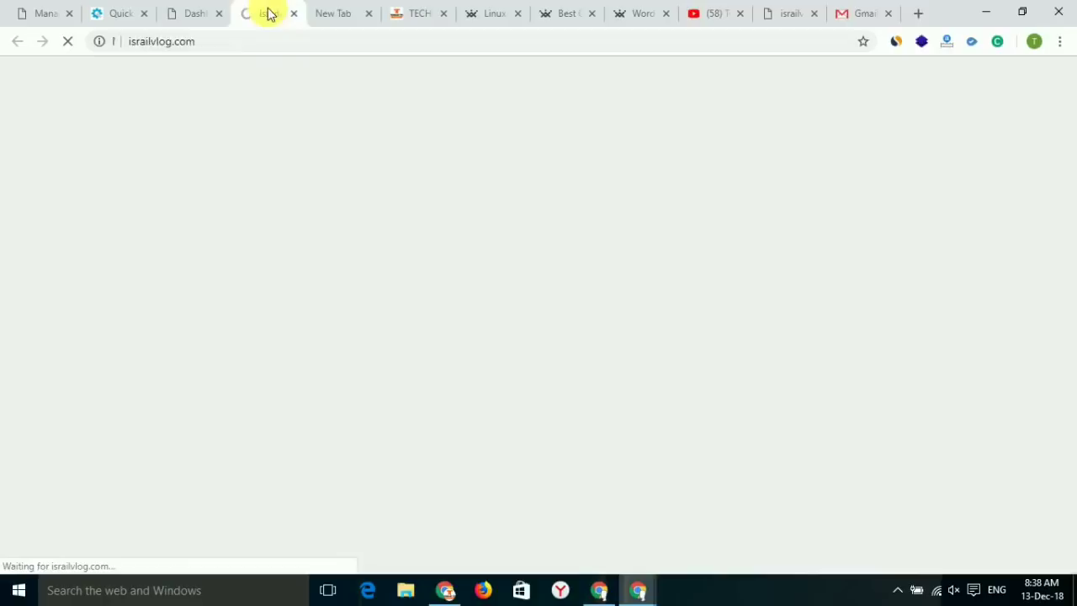
scroll(620, 277, down, 10)
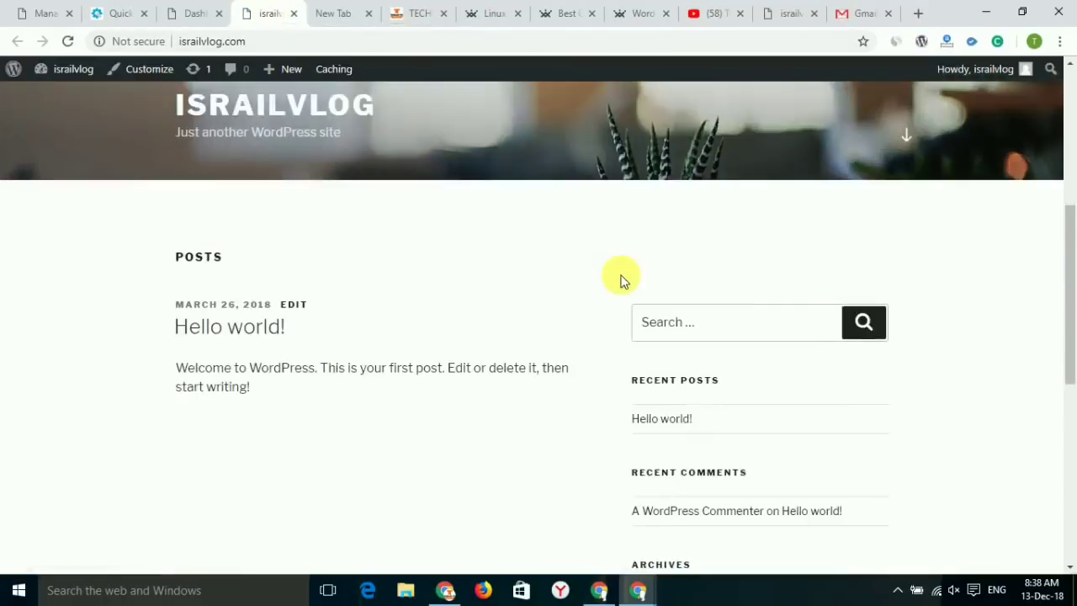
scroll(619, 276, up, 15)
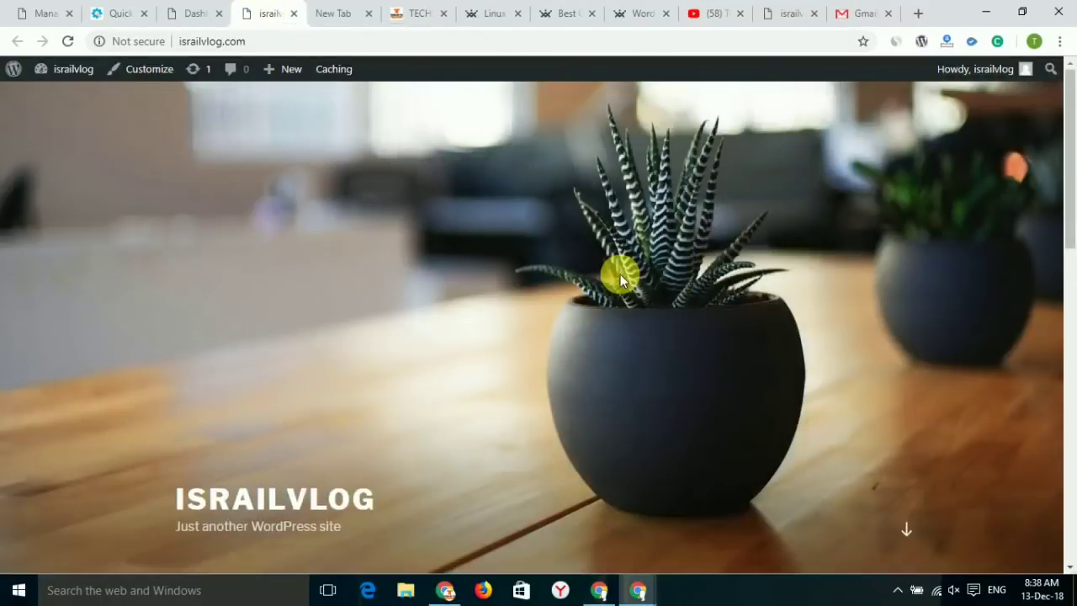
Step: Return to the WordPress dashboard and dismiss the WPForms Constant Contact notice
click(193, 8)
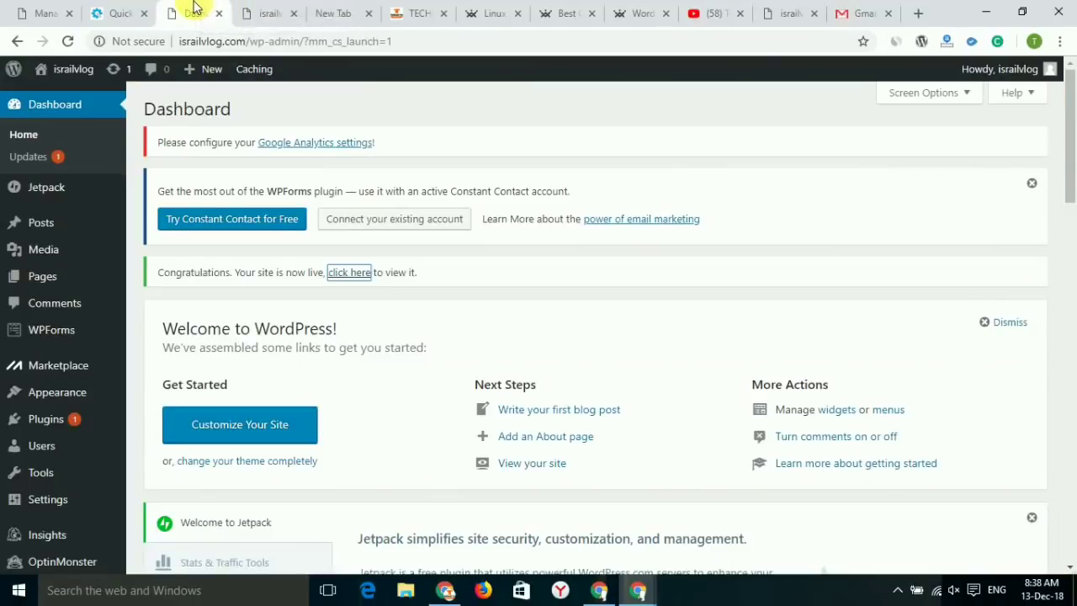
click(1033, 184)
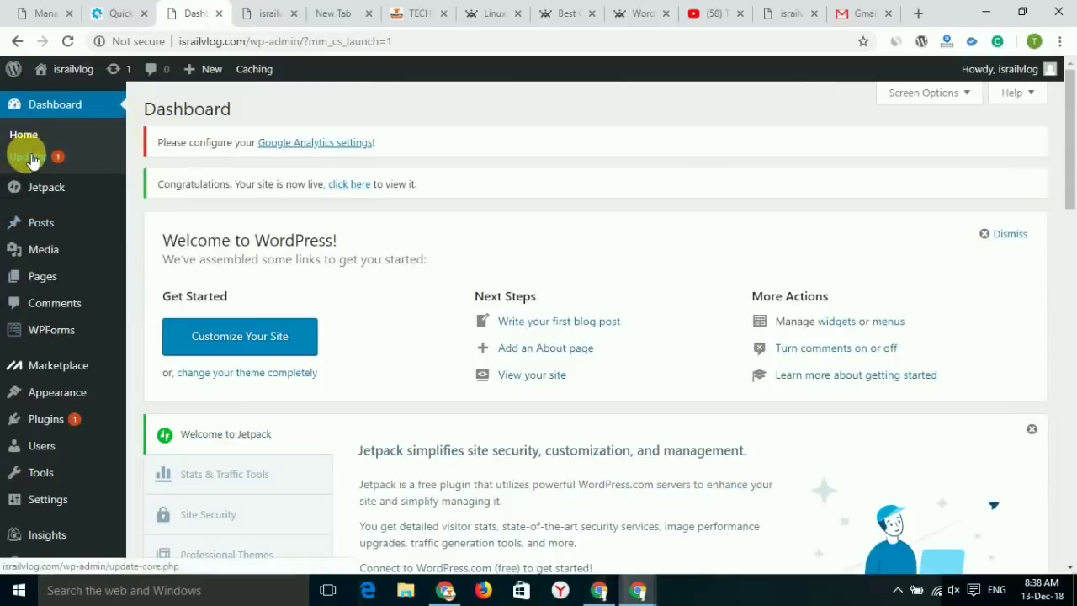
Step: Open the WordPress Updates page and read the core version status and re-install note
click(25, 158)
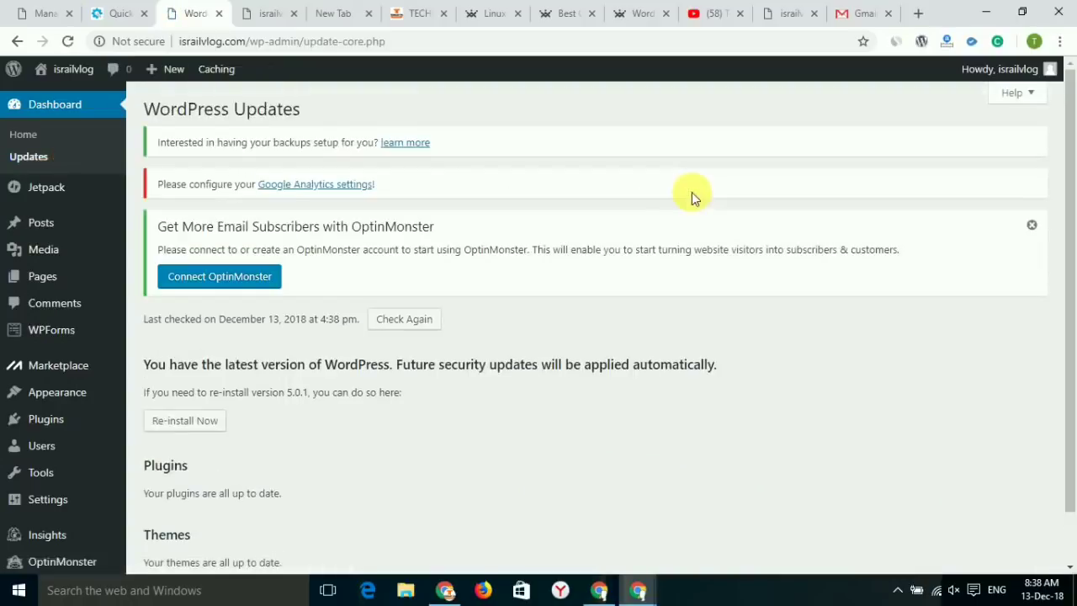
scroll(600, 325, down, 1)
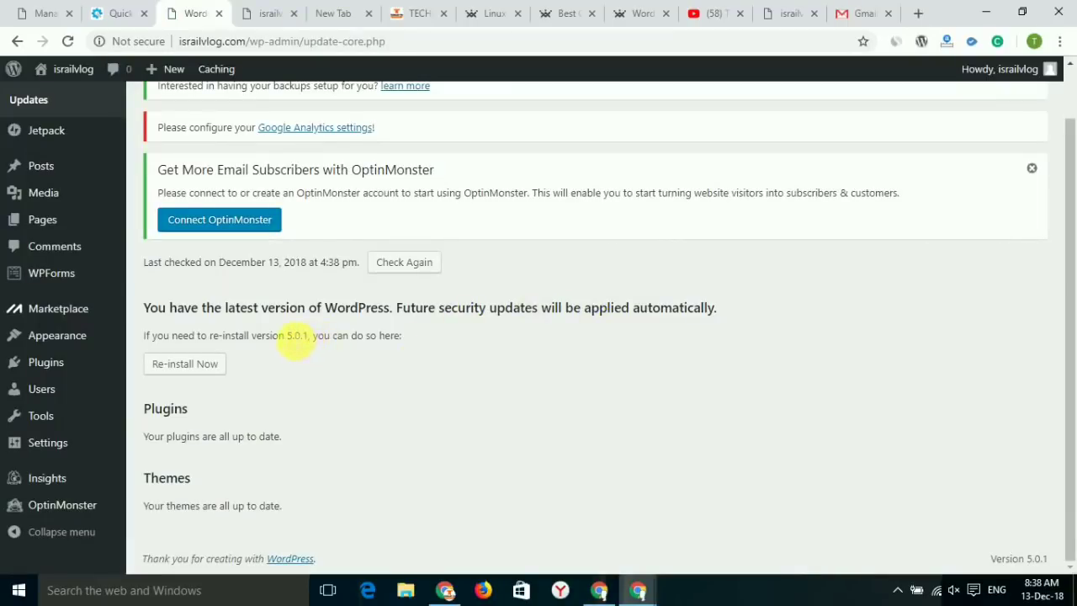
drag(287, 335, 719, 322)
click(407, 340)
click(587, 343)
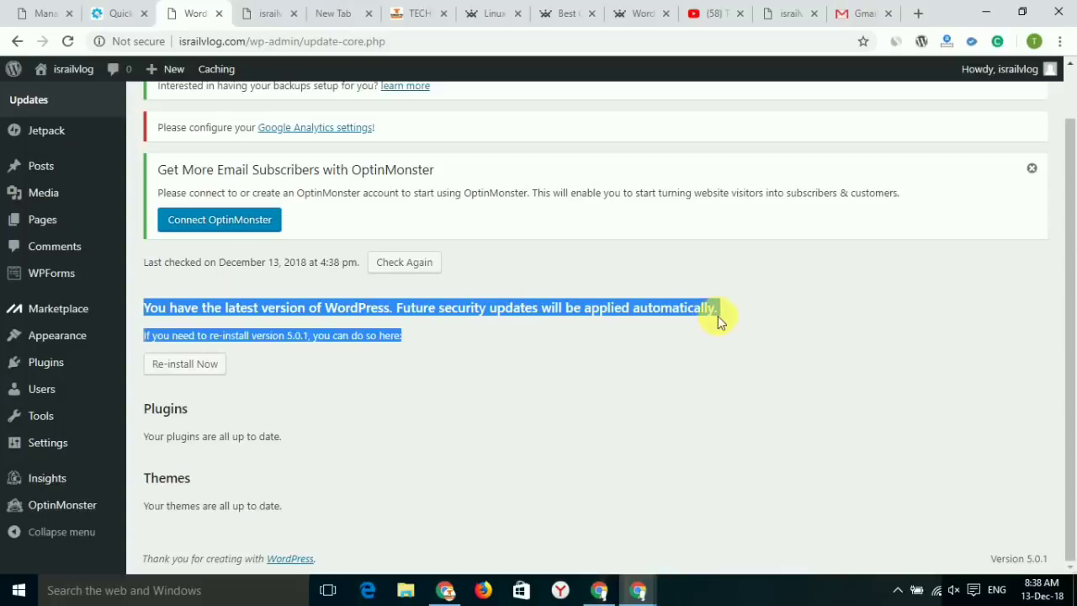
click(492, 347)
drag(143, 307, 435, 344)
click(435, 340)
mouse_move(139, 283)
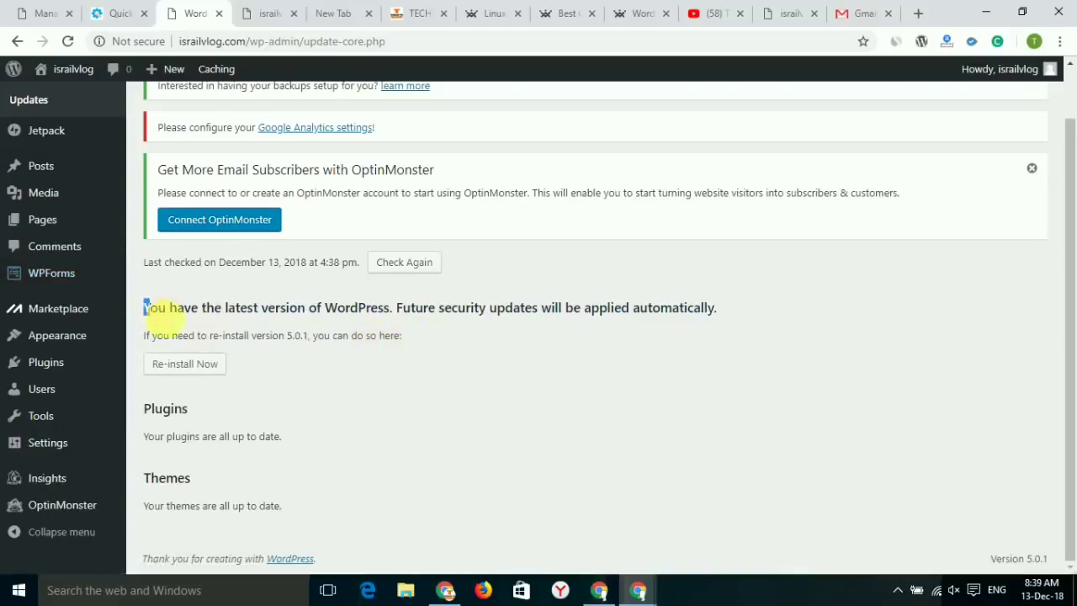
drag(152, 307, 443, 333)
click(443, 333)
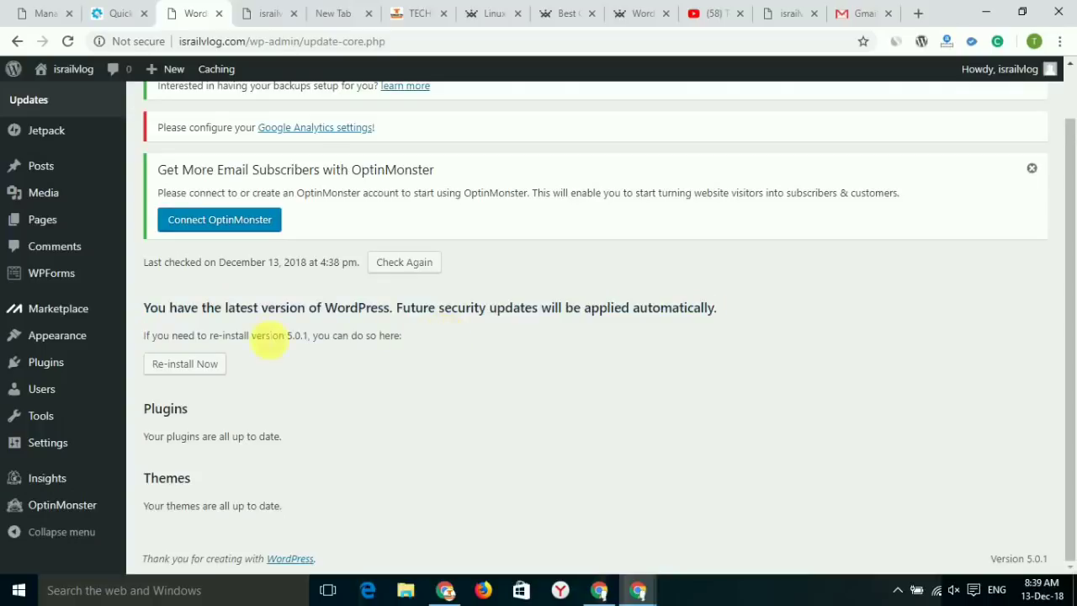
drag(154, 309, 401, 339)
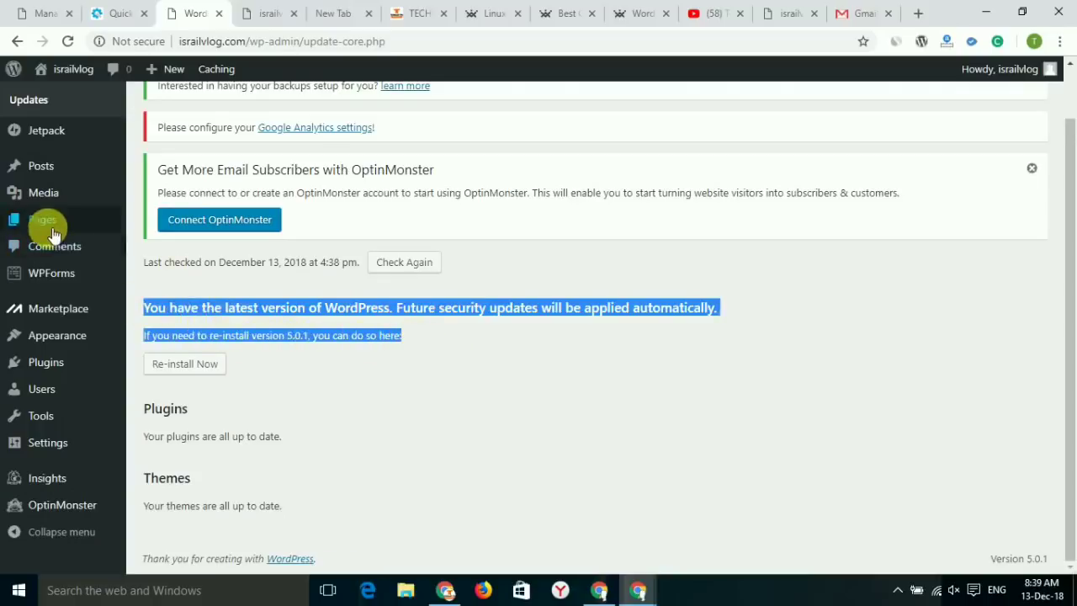
Step: Start a new page and go through all of the block editor's welcome tips until they close
mouse_move(48, 229)
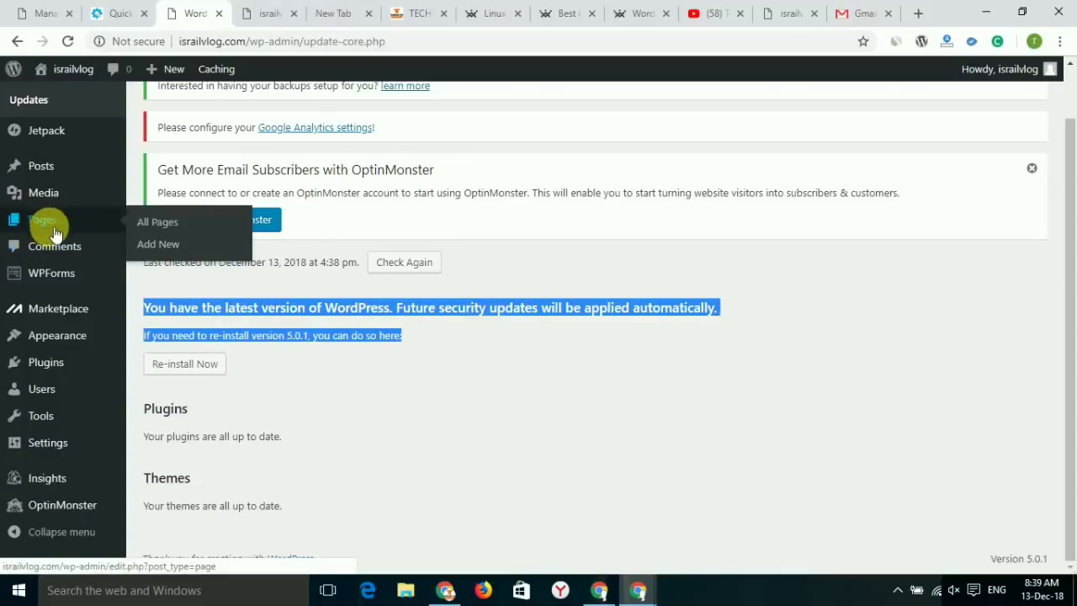
click(165, 245)
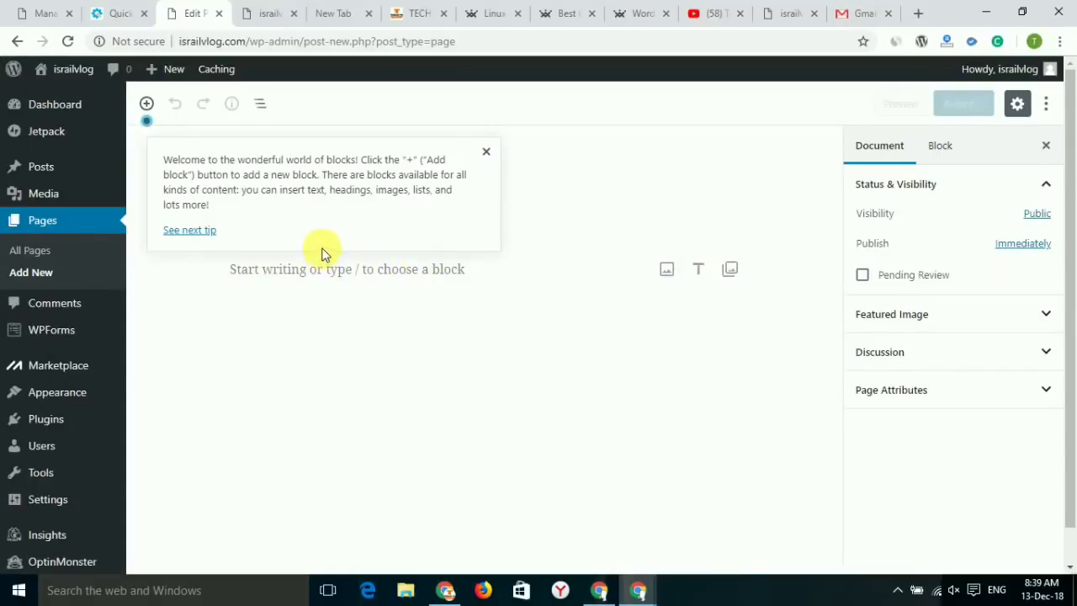
click(191, 233)
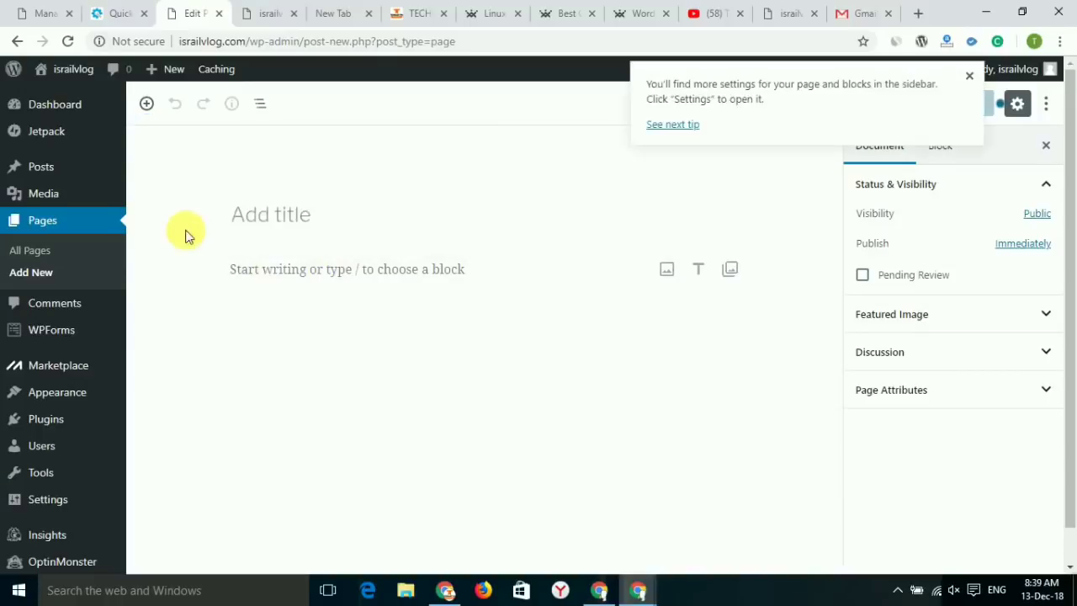
click(675, 128)
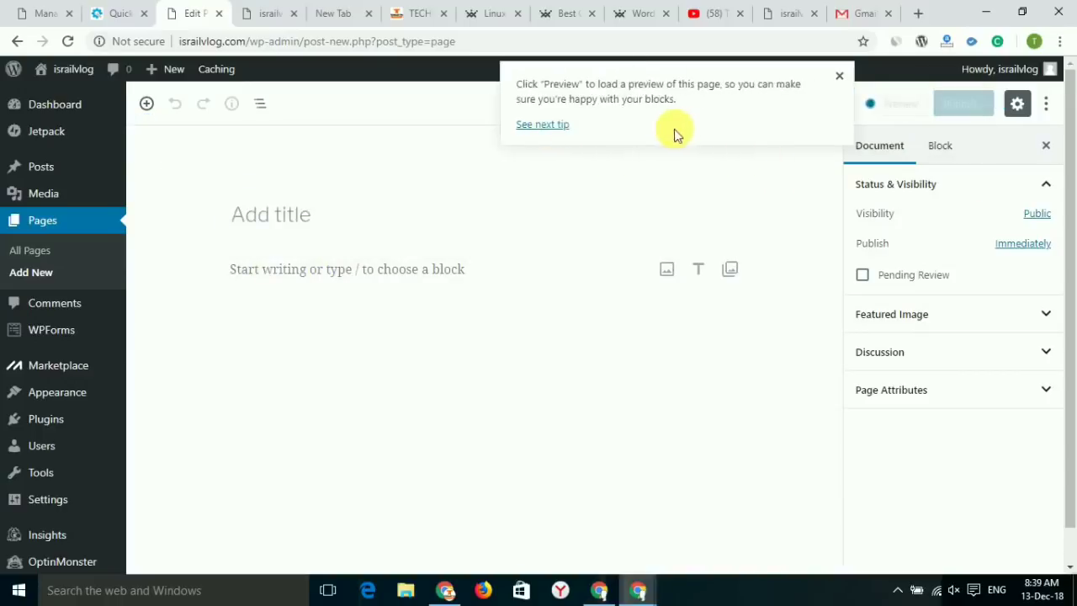
click(531, 126)
click(589, 128)
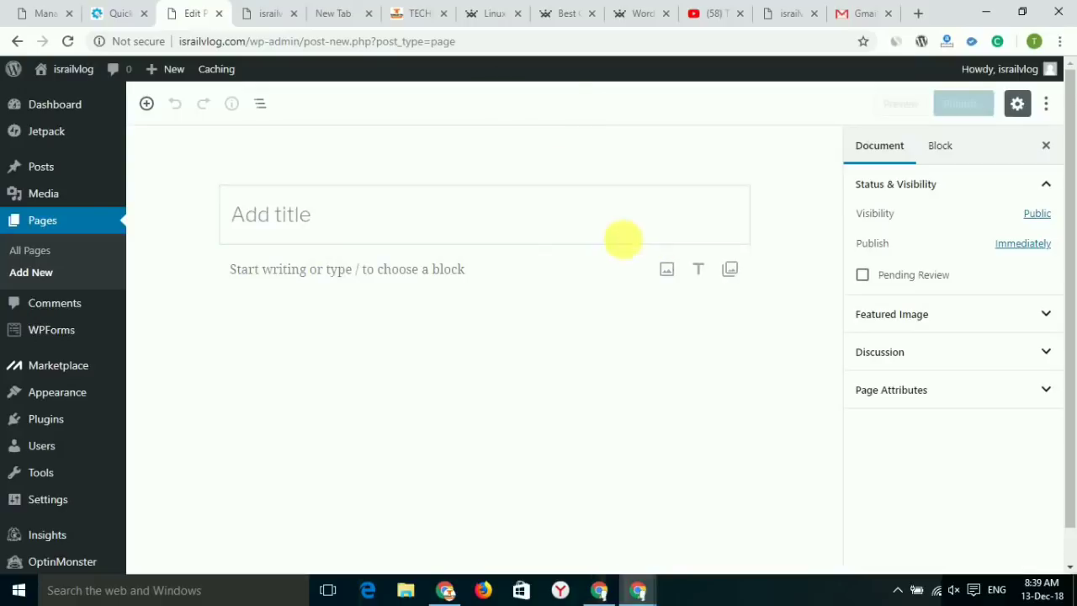
Step: Examine the blank page's title field and its first content block
click(296, 217)
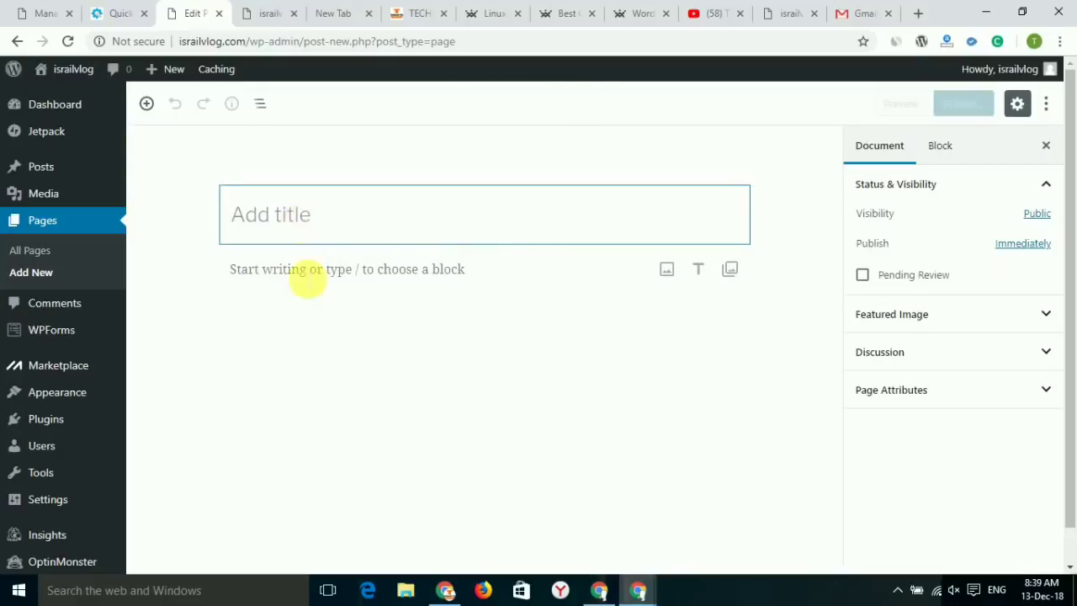
click(313, 331)
click(294, 283)
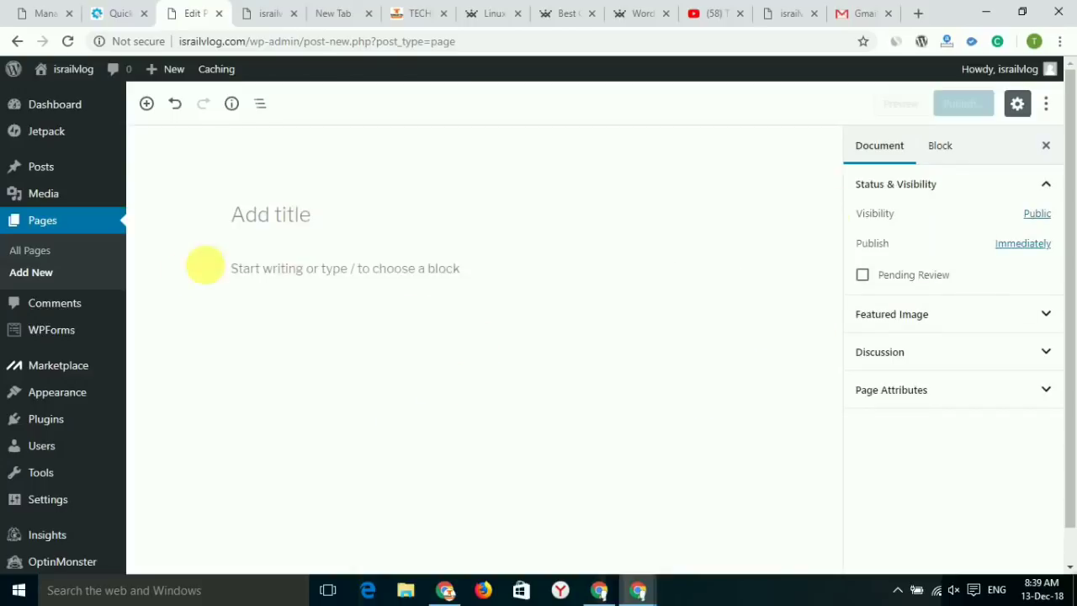
mouse_move(392, 253)
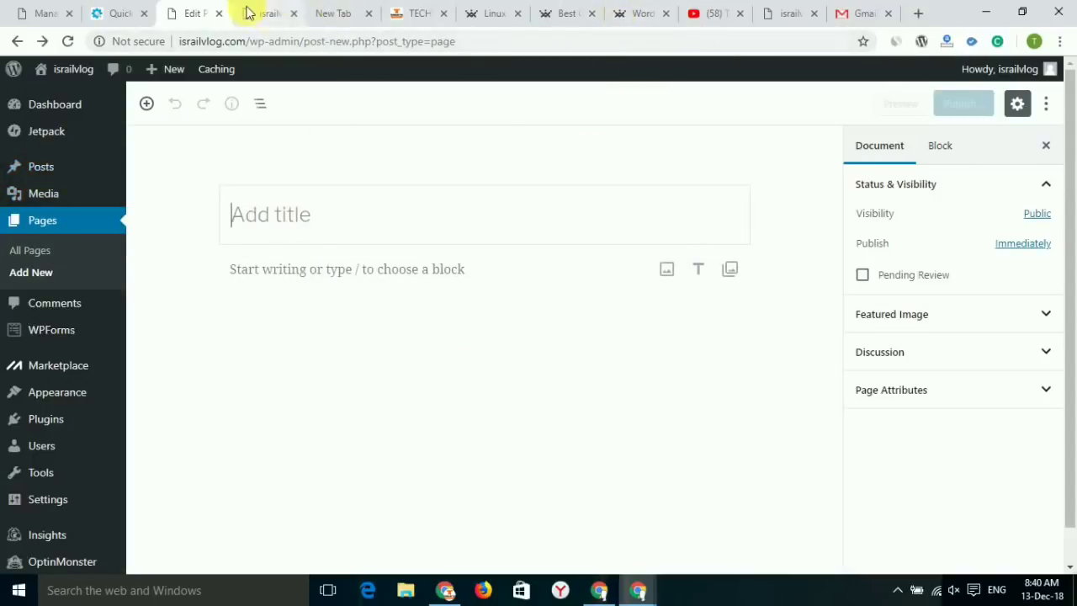
Step: Start a new blog post and place the cursor in its title field
mouse_move(50, 173)
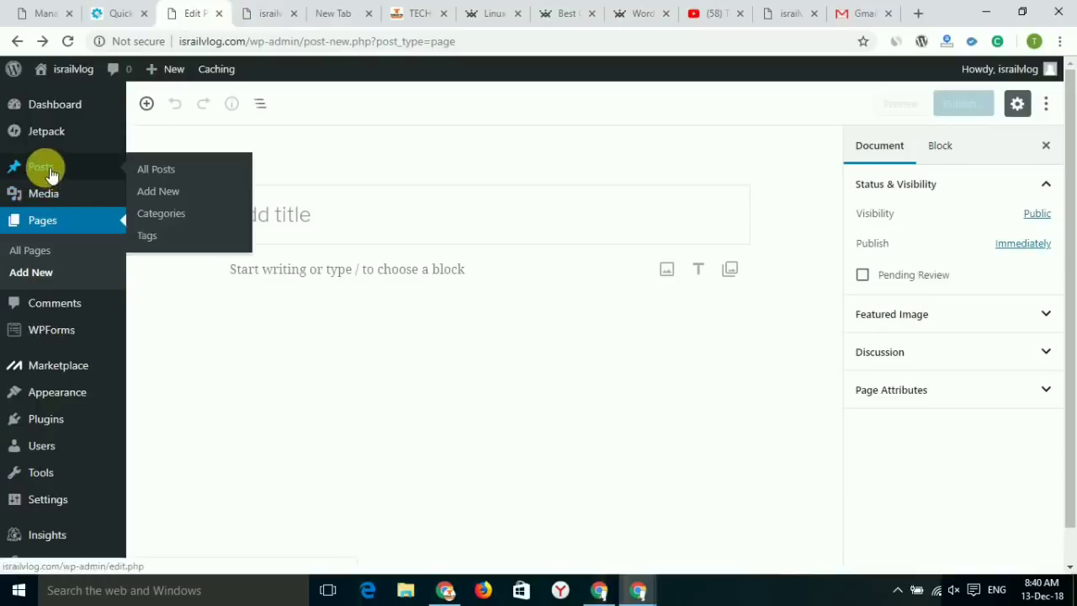
click(173, 193)
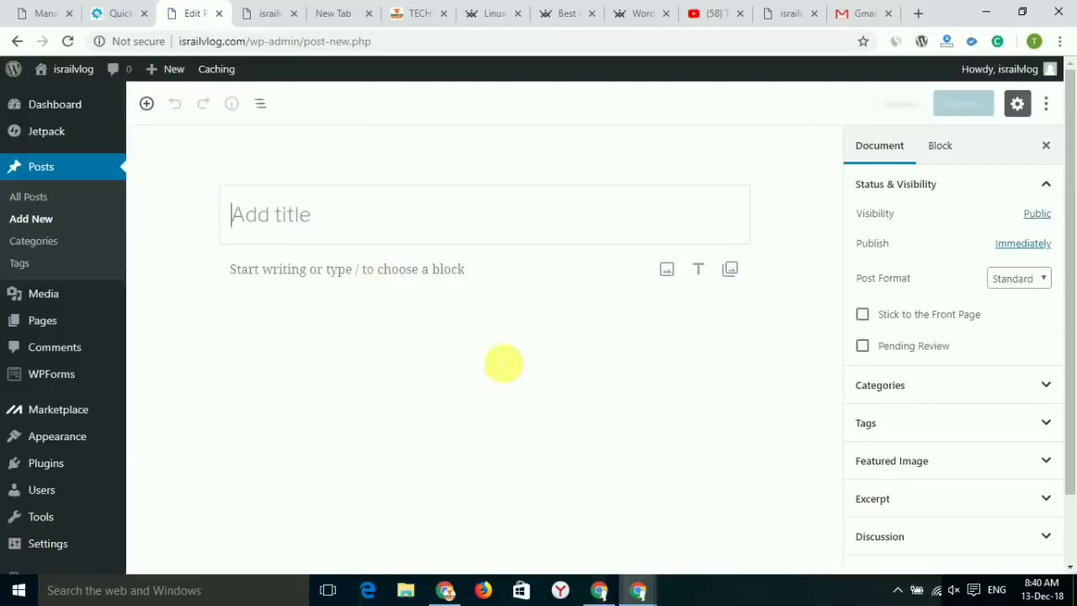
click(269, 221)
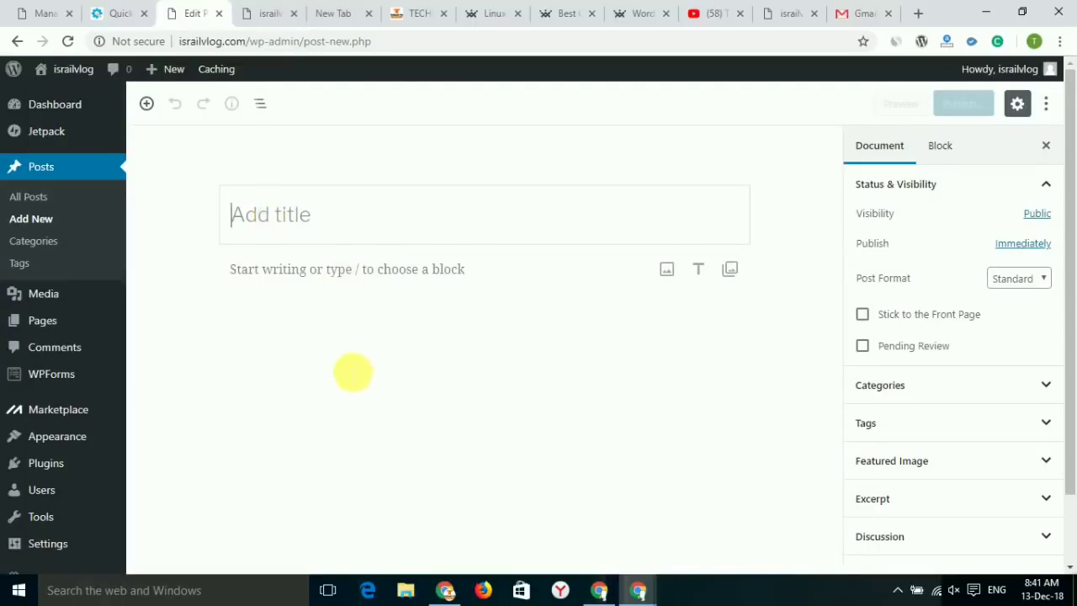
Step: Try out the post body with the sample text "hghghghhgh", clearing it again before returning to the title
click(258, 376)
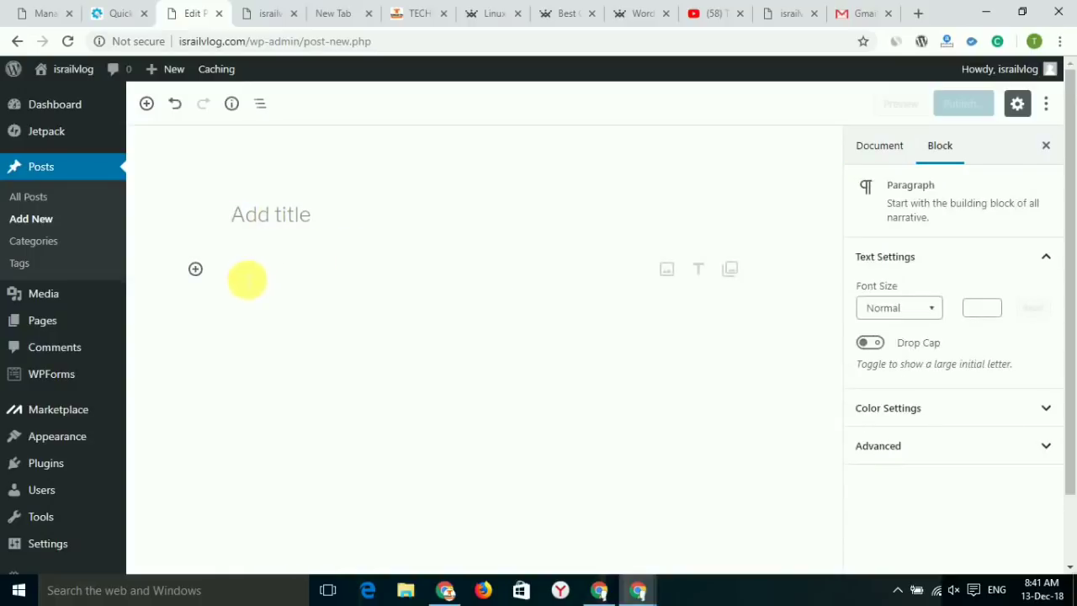
text(hghghghhgh)
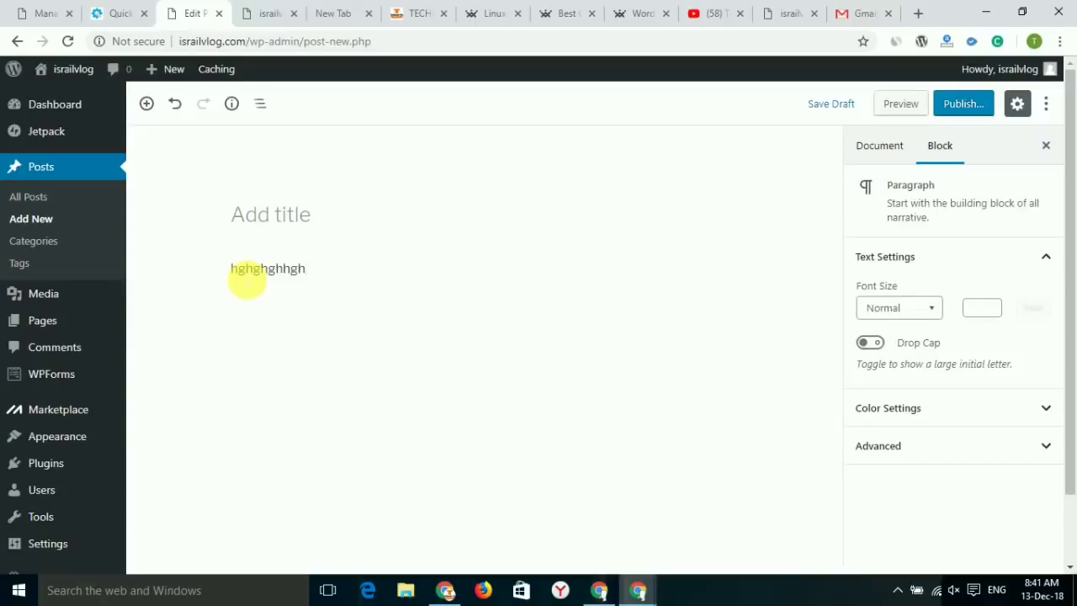
double_click(246, 281)
key(BackSpace)
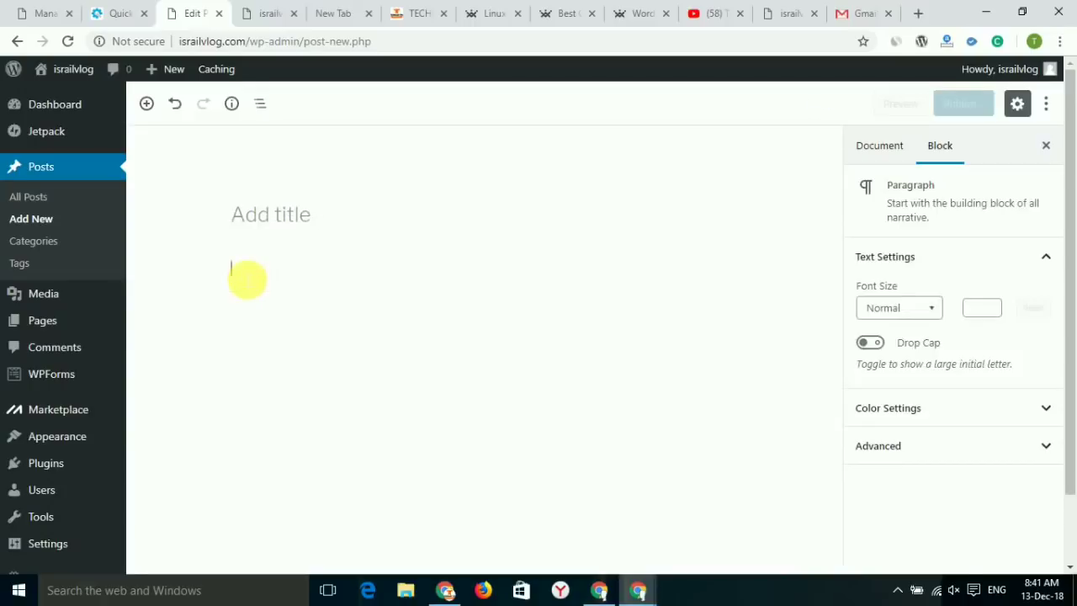
click(268, 215)
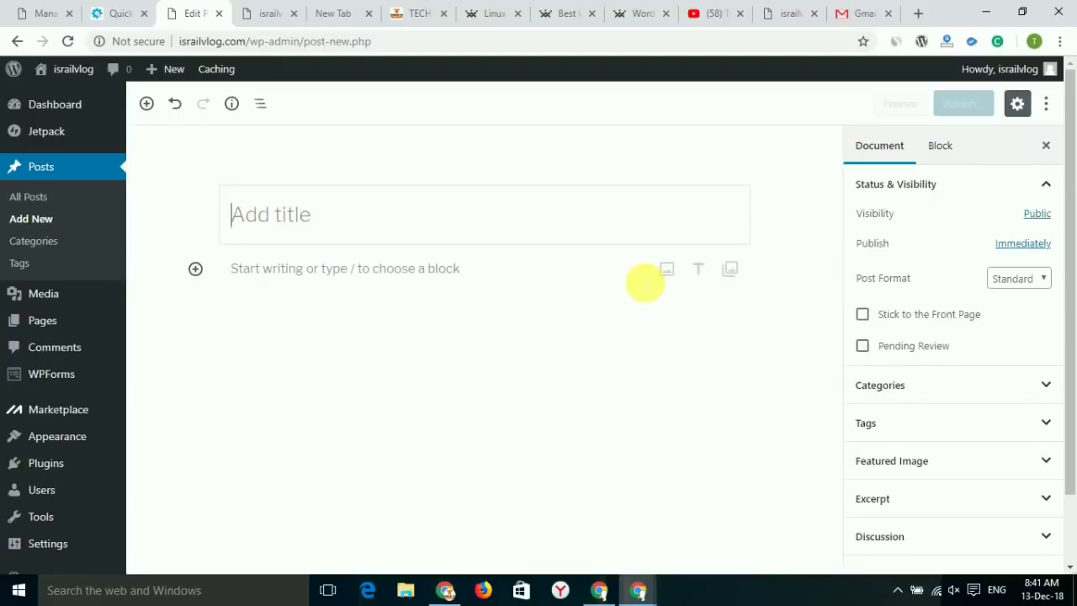
Step: Switch to the YouTube channel's videos page and browse through the uploaded tutorials
click(711, 14)
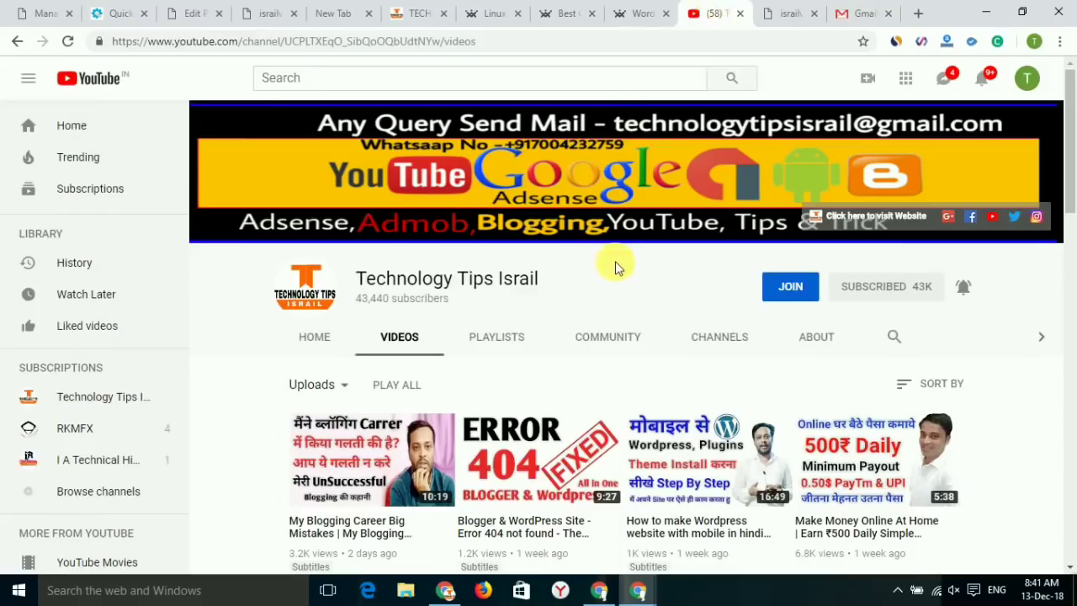
scroll(614, 253, down, 5)
scroll(615, 248, up, 6)
scroll(615, 243, down, 5)
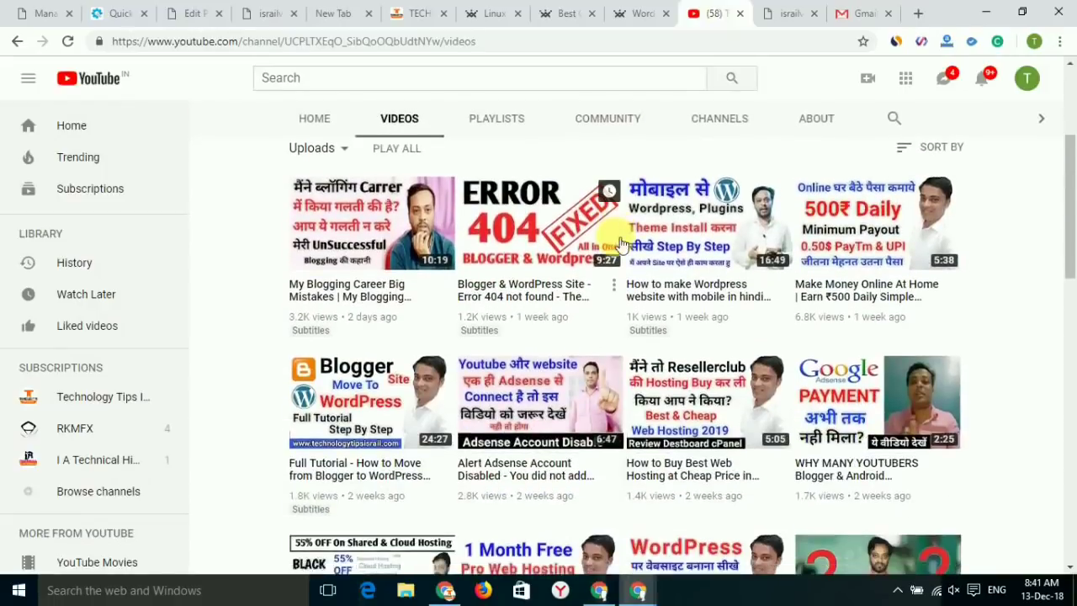
scroll(619, 242, up, 5)
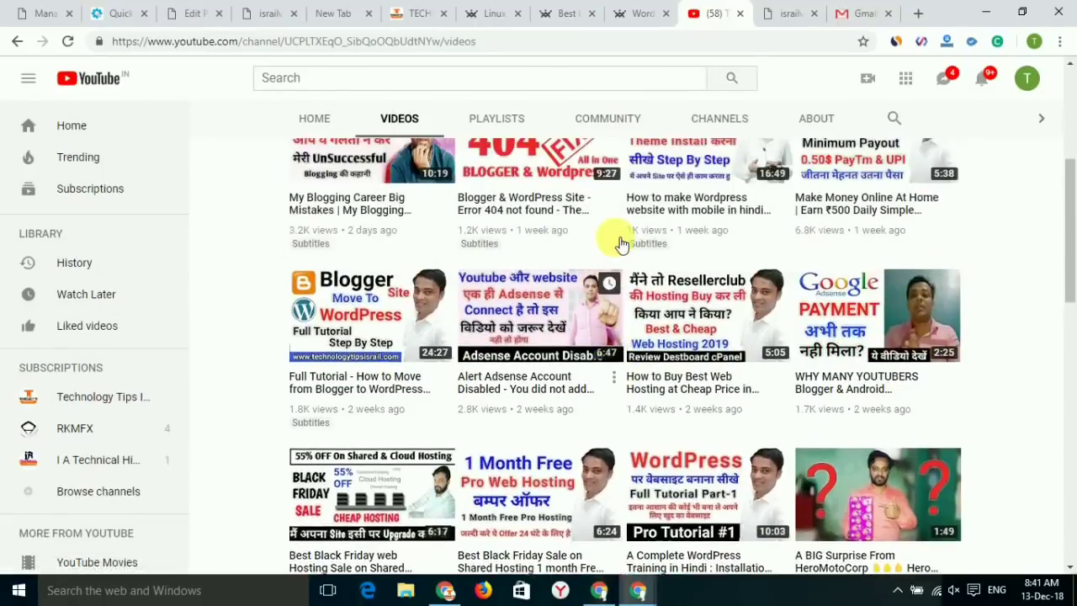